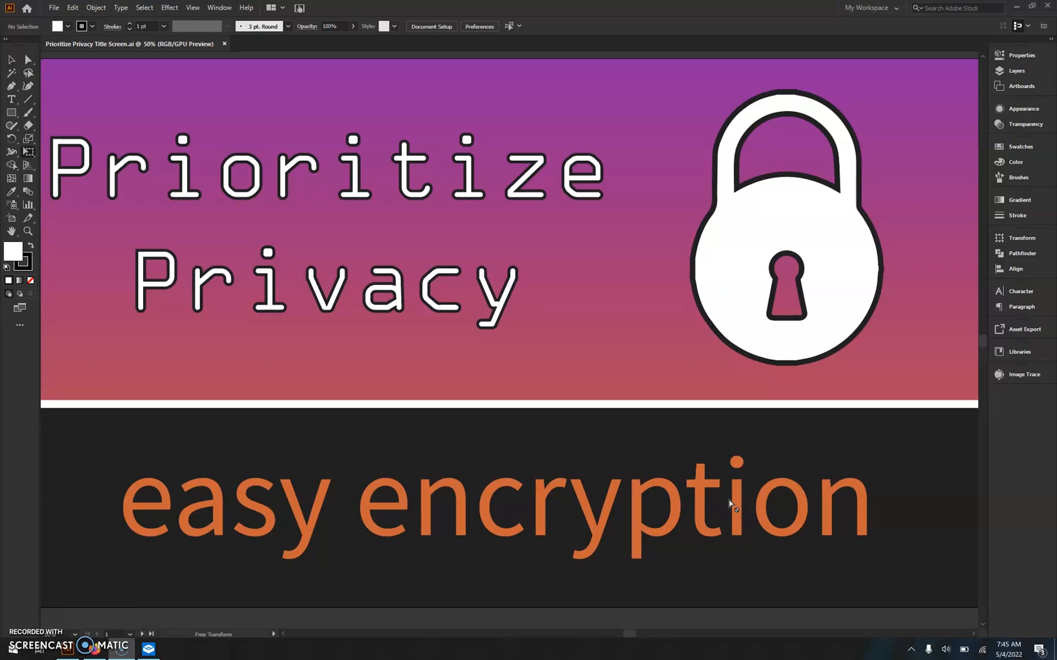
Leave the Prioritize Privacy artwork in Illustrator and bring the Windows Sandbox window forward
click(509, 237)
click(559, 269)
click(148, 649)
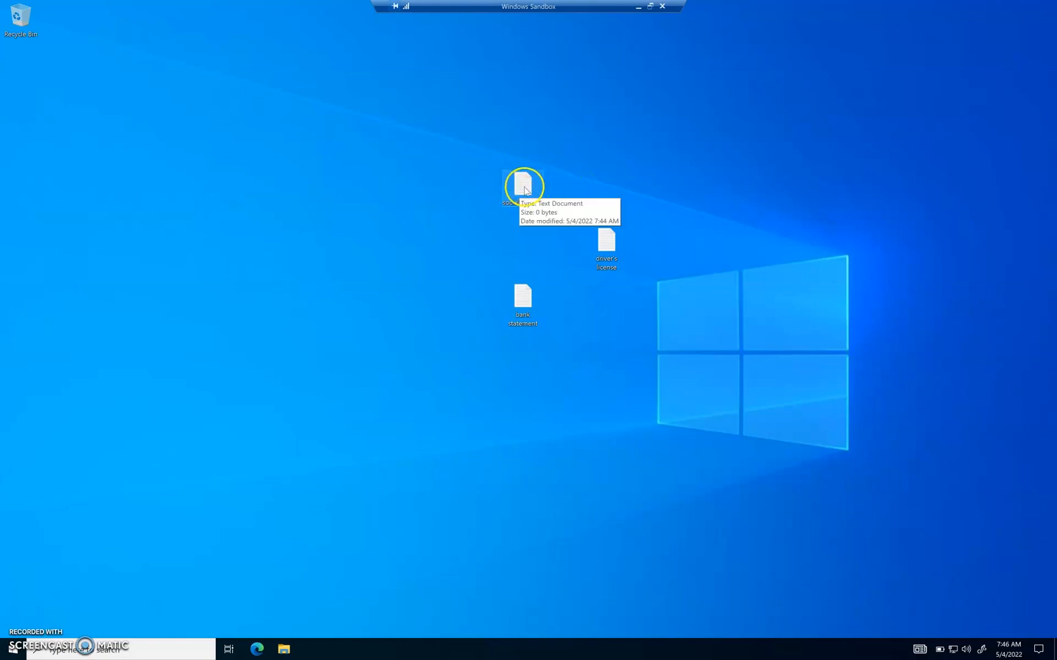
Move social security down a row and driver's license beside it, then deselect the files
drag(538, 201, 539, 248)
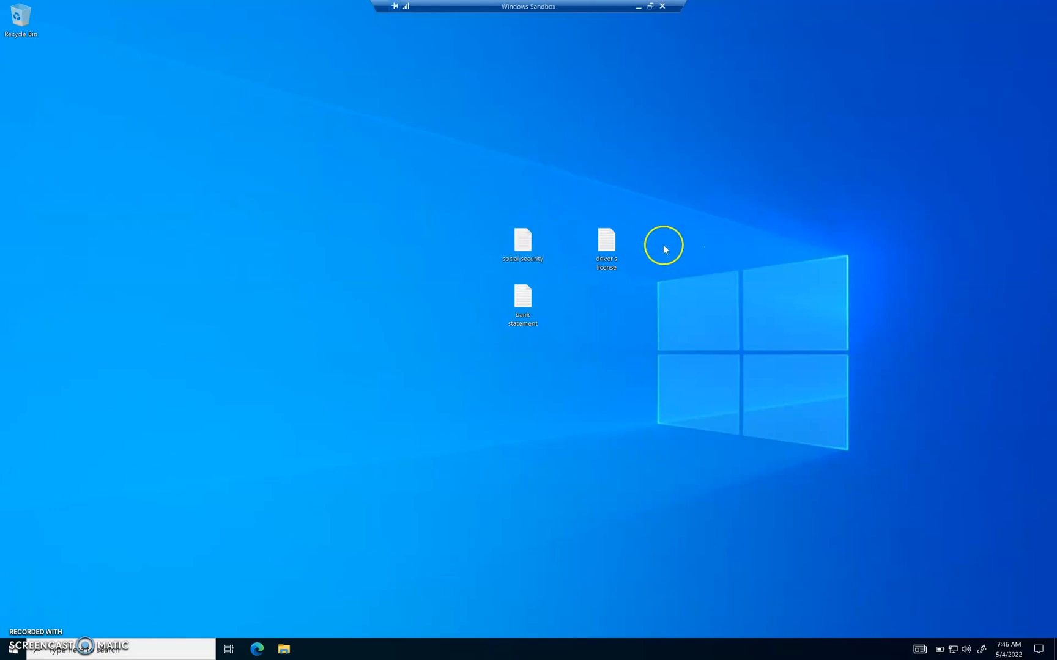
drag(605, 240, 575, 240)
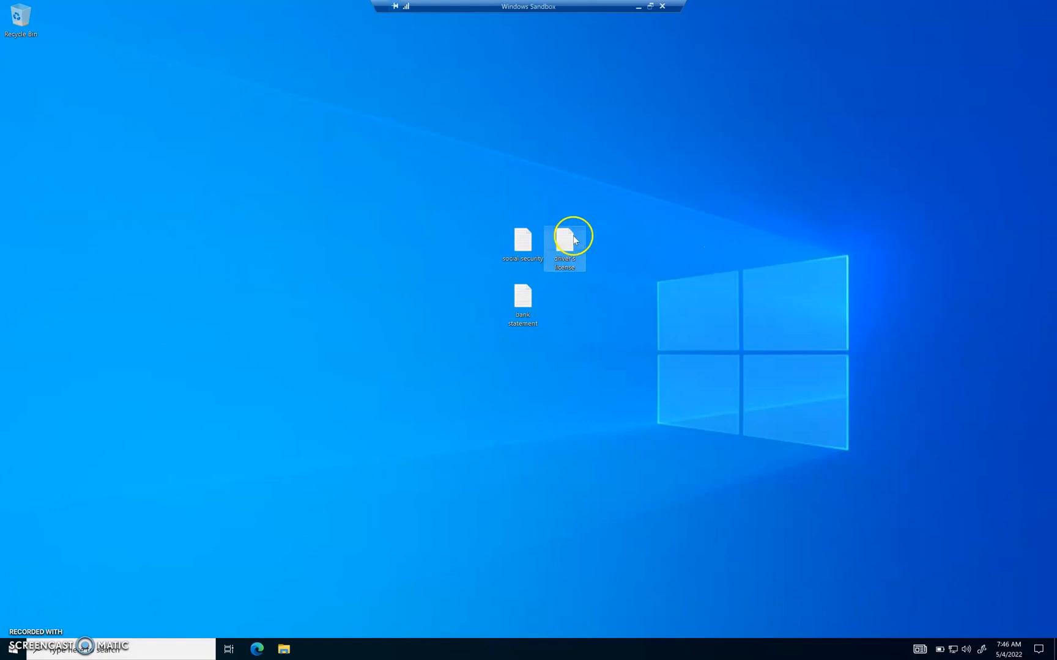
click(647, 253)
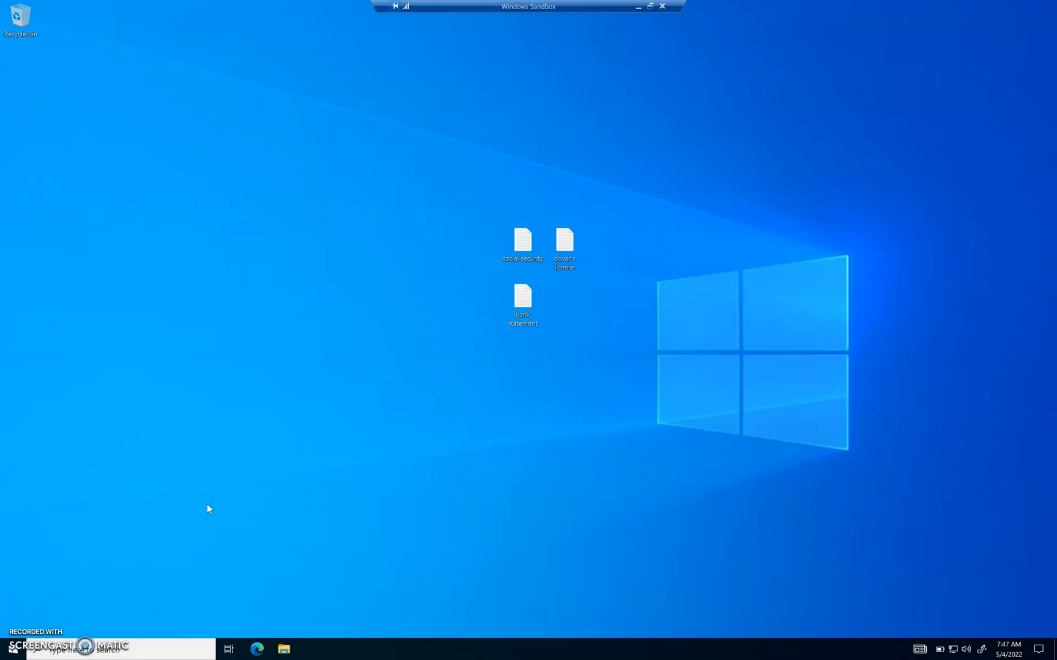
Open Edge, resize its window, and search the web for 'veracrypt'
click(260, 650)
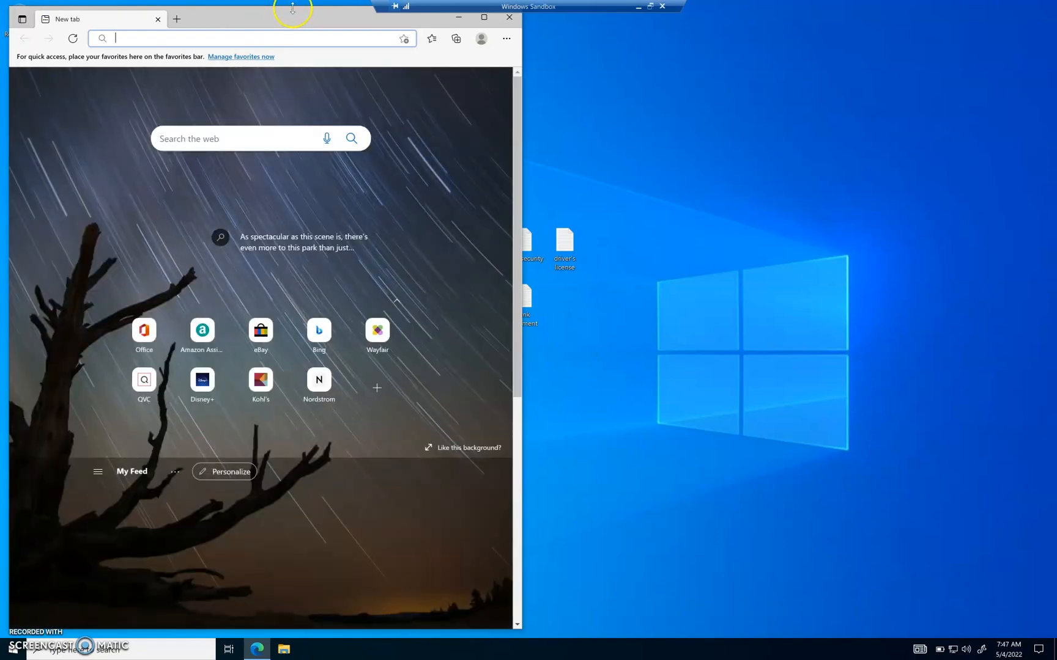
drag(288, 69, 592, 68)
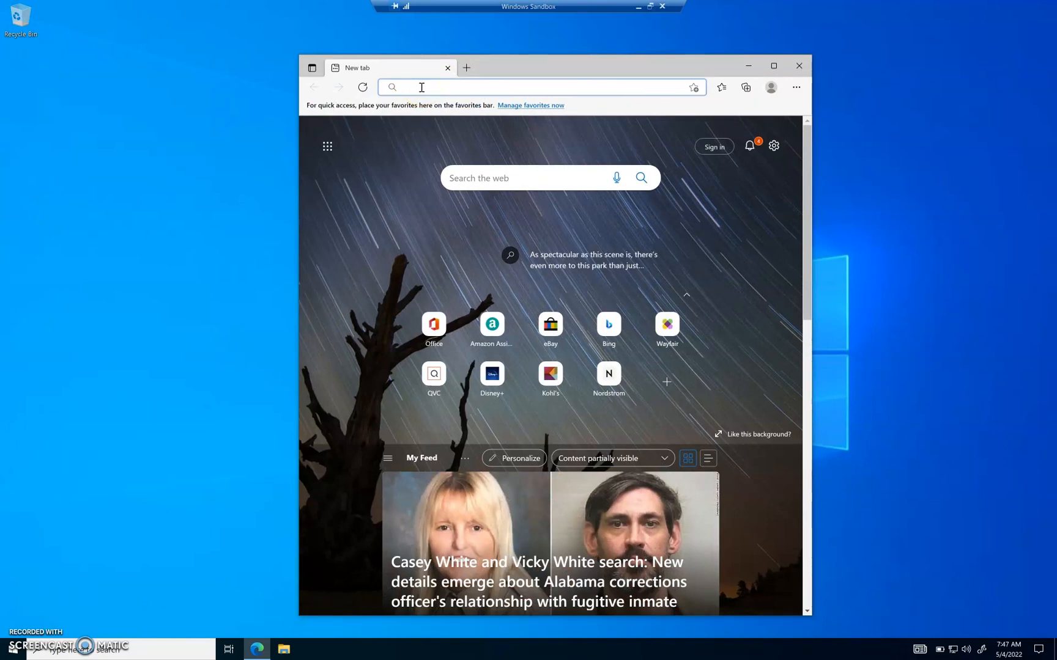
text(veracrypt)
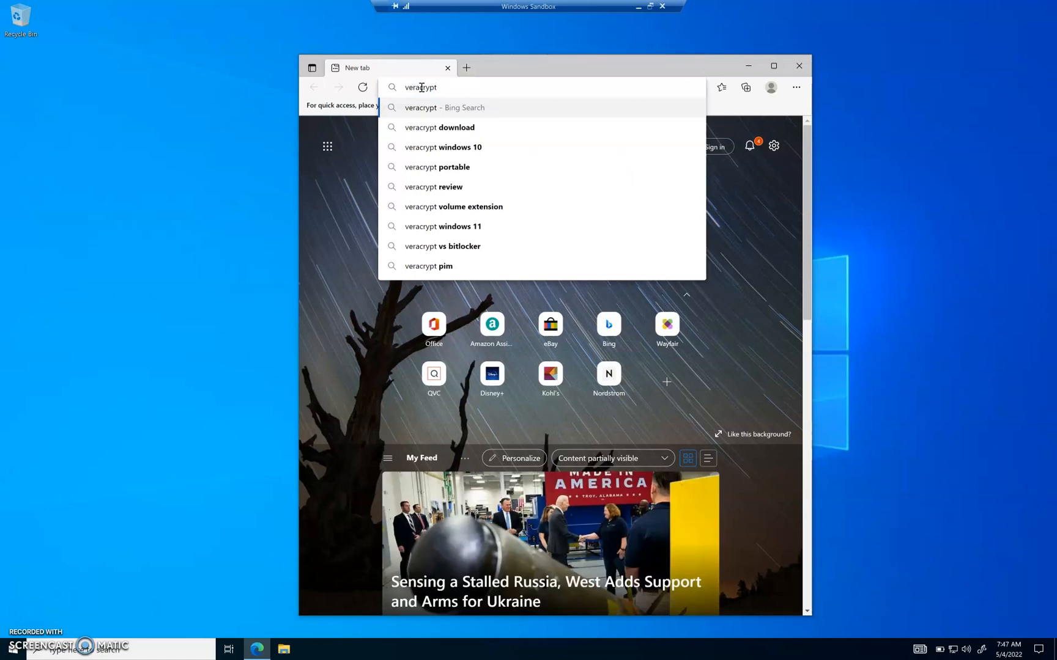
key(Return)
Go to veracrypt.fr's Downloads page and download VeraCrypt Setup 1.25.9.exe
drag(498, 59, 401, 36)
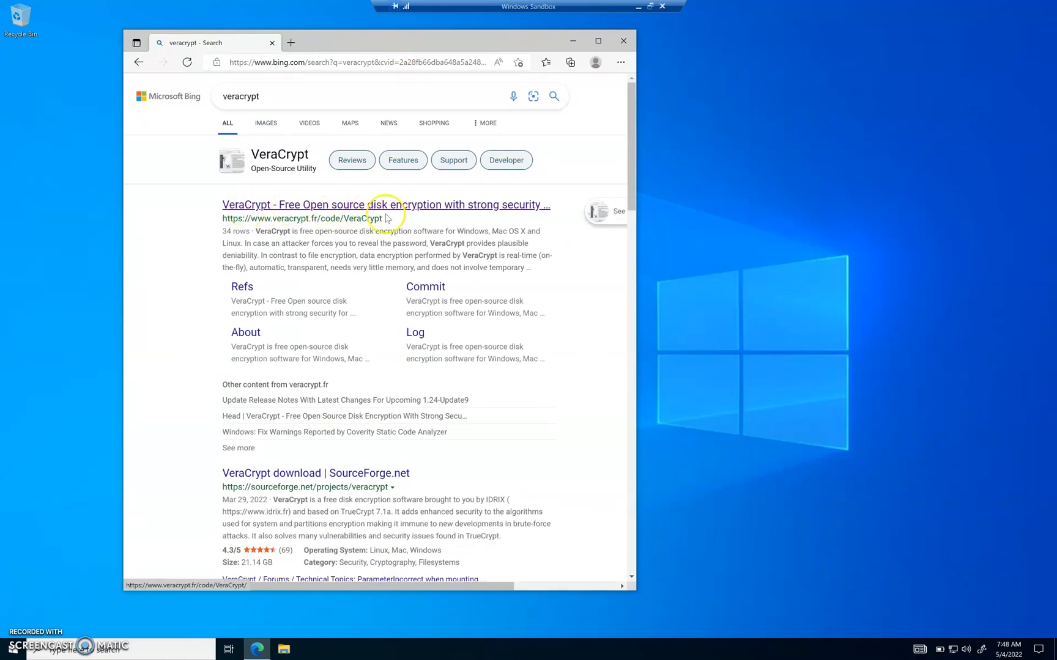
click(435, 211)
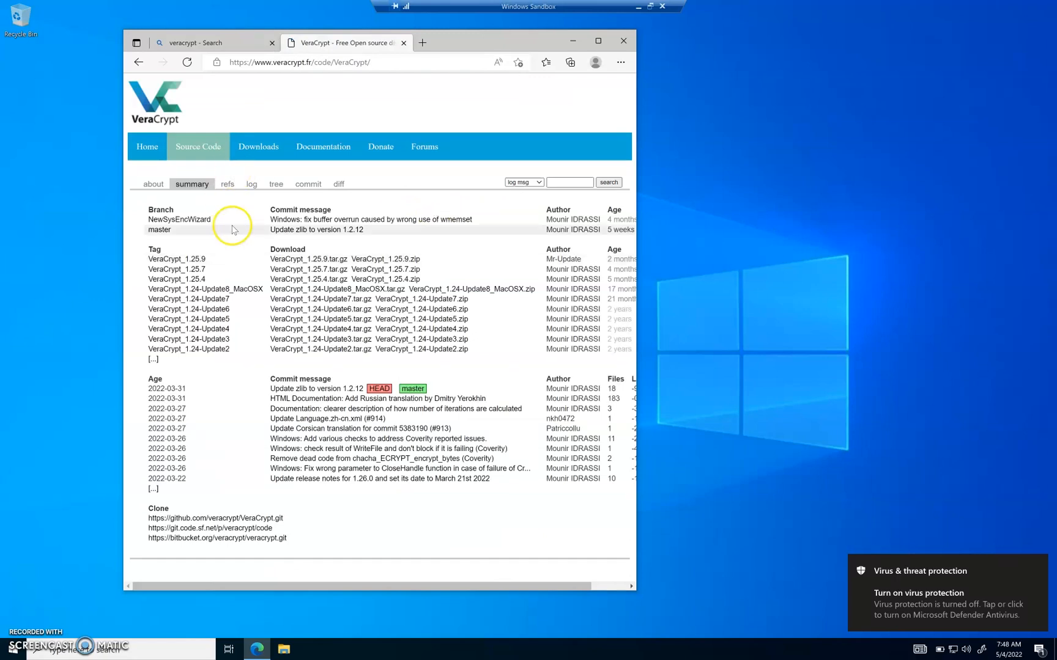
click(257, 149)
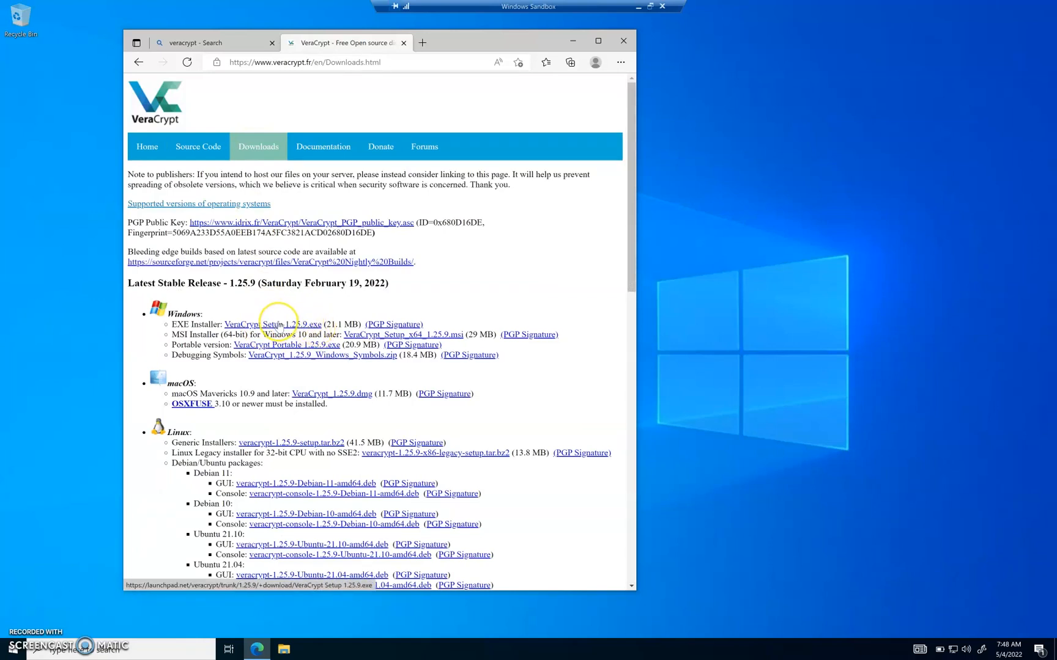
click(279, 325)
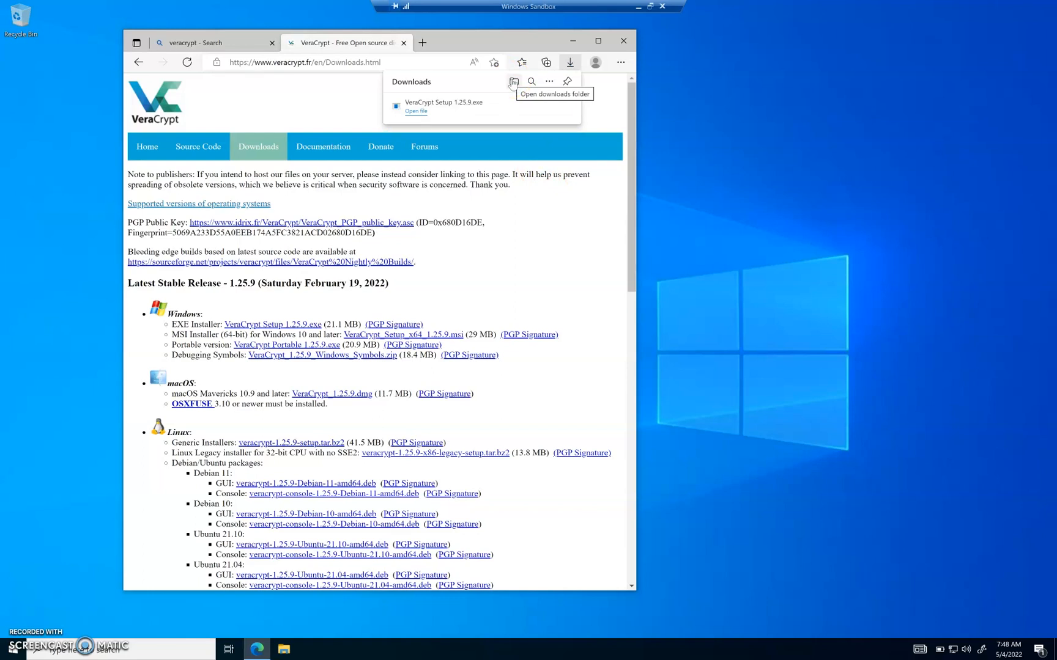
Open the Downloads folder in File Explorer with the browser minimized
click(286, 648)
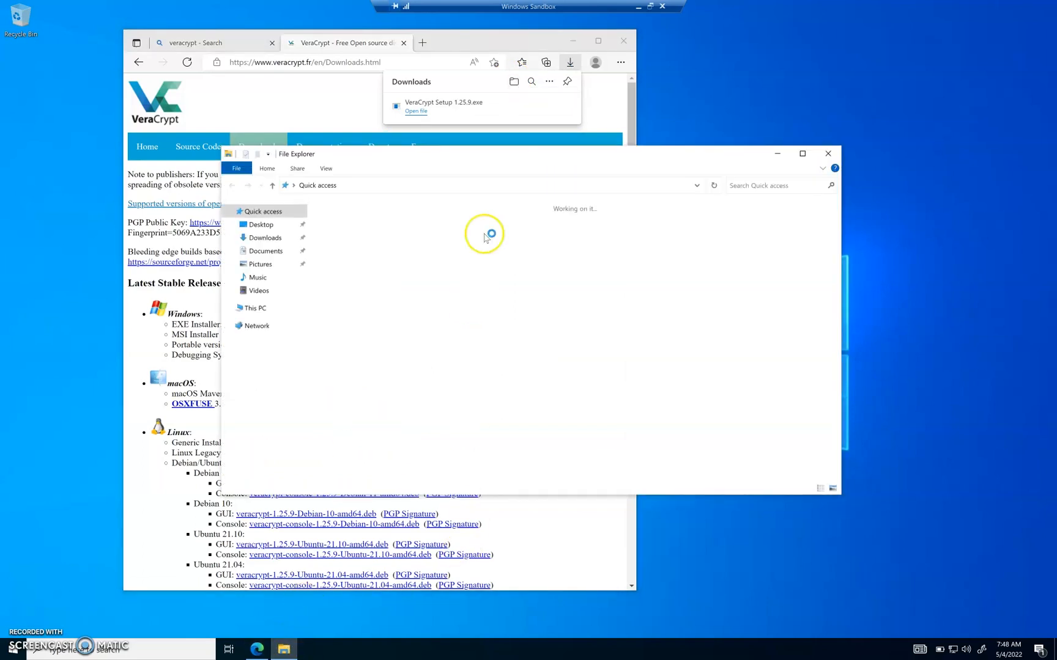
double_click(474, 239)
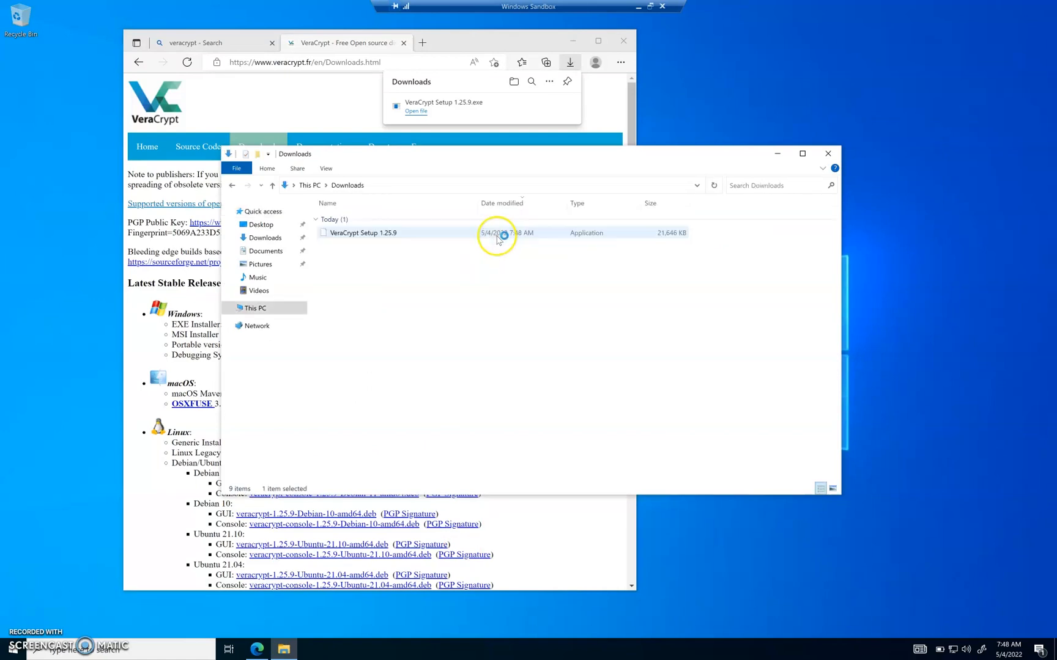
click(574, 41)
drag(597, 149, 658, 136)
Launch VeraCrypt Setup 1.25.9 and accept English as the setup language
click(419, 222)
double_click(419, 220)
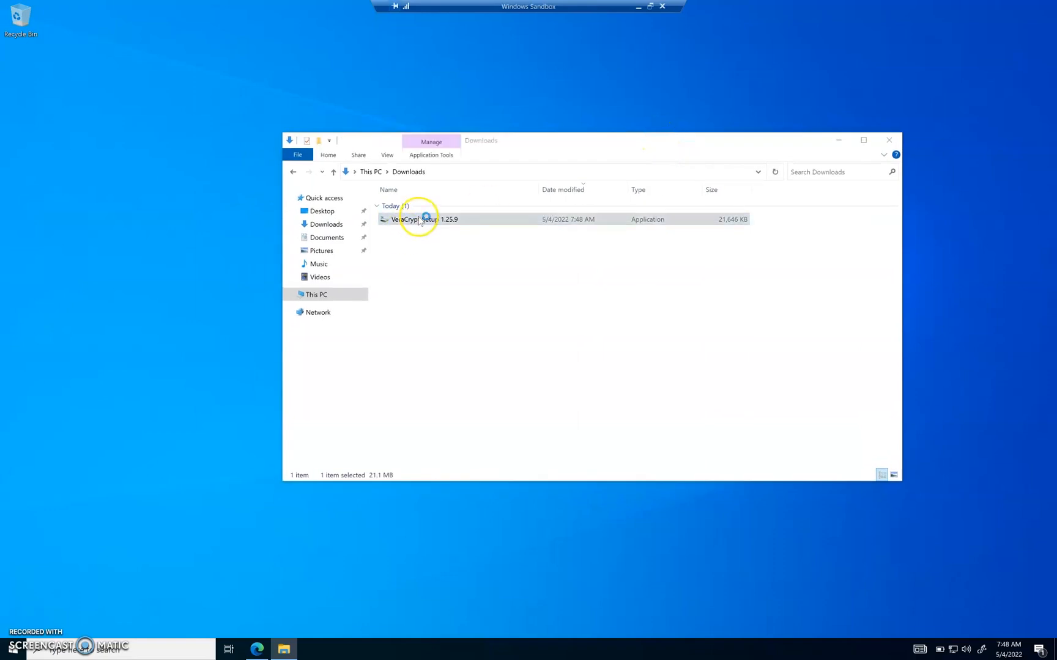
click(837, 141)
click(549, 350)
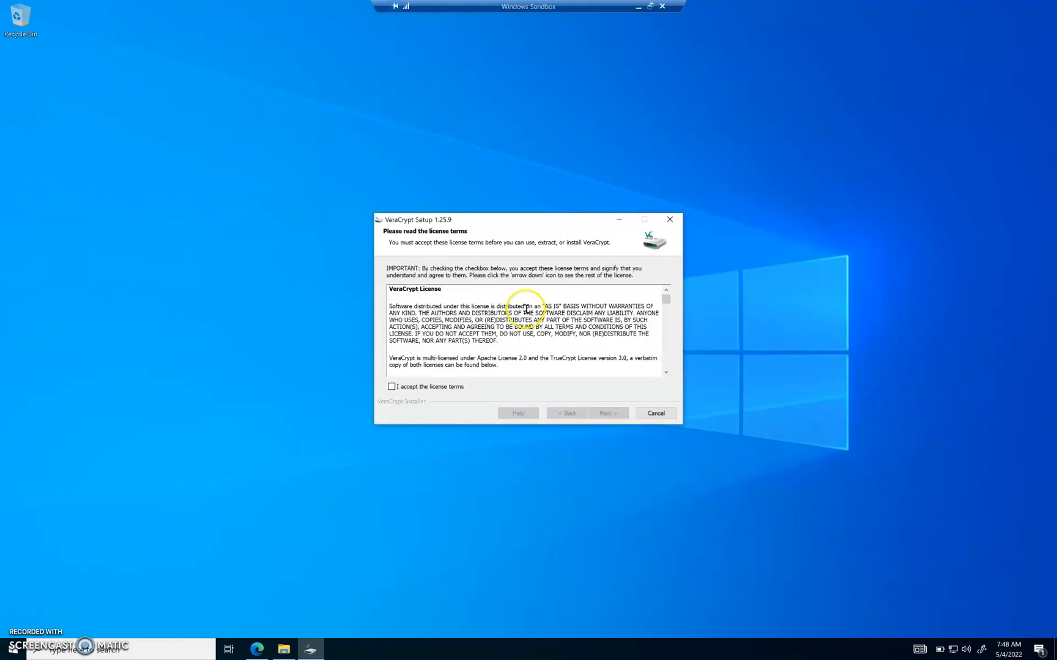
Read through and accept the VeraCrypt license terms
scroll(539, 338, down, 10)
scroll(536, 336, down, 15)
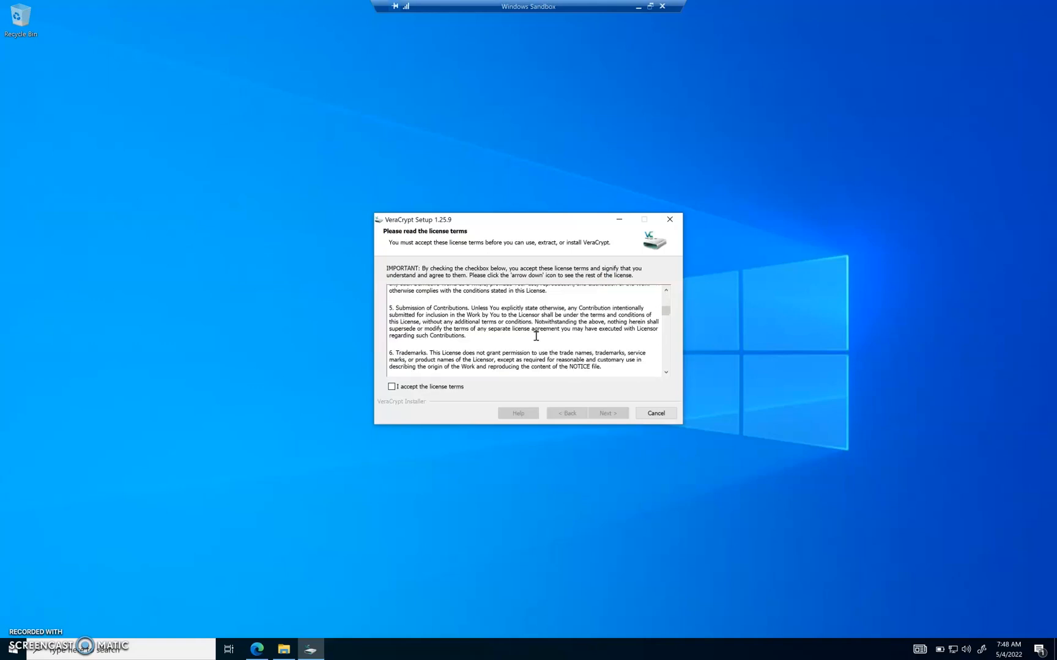
scroll(536, 336, down, 15)
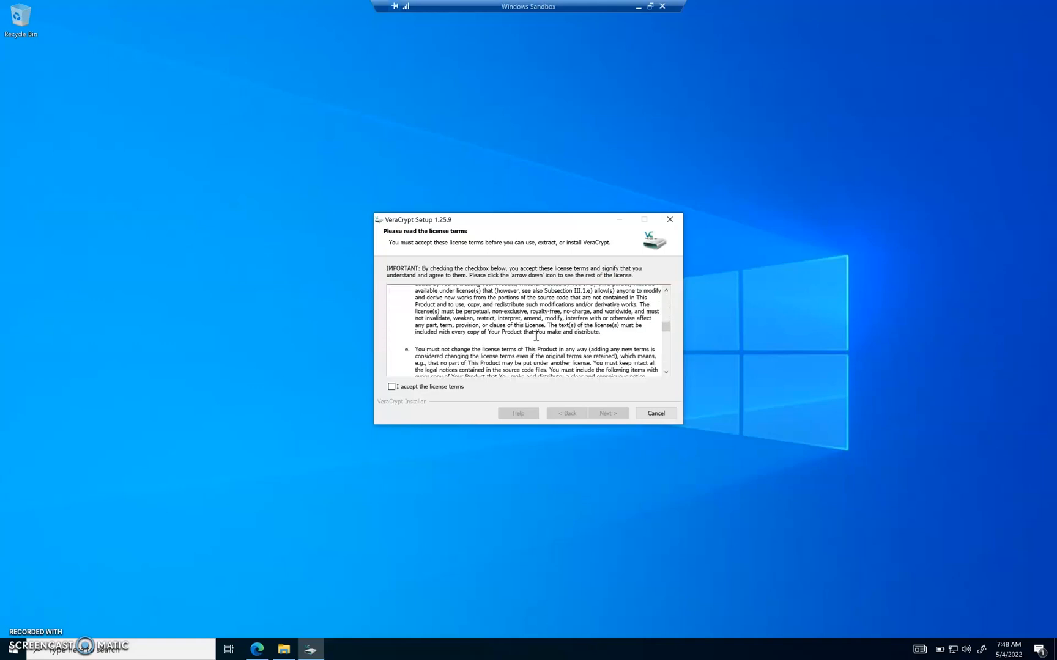
drag(666, 337, 667, 399)
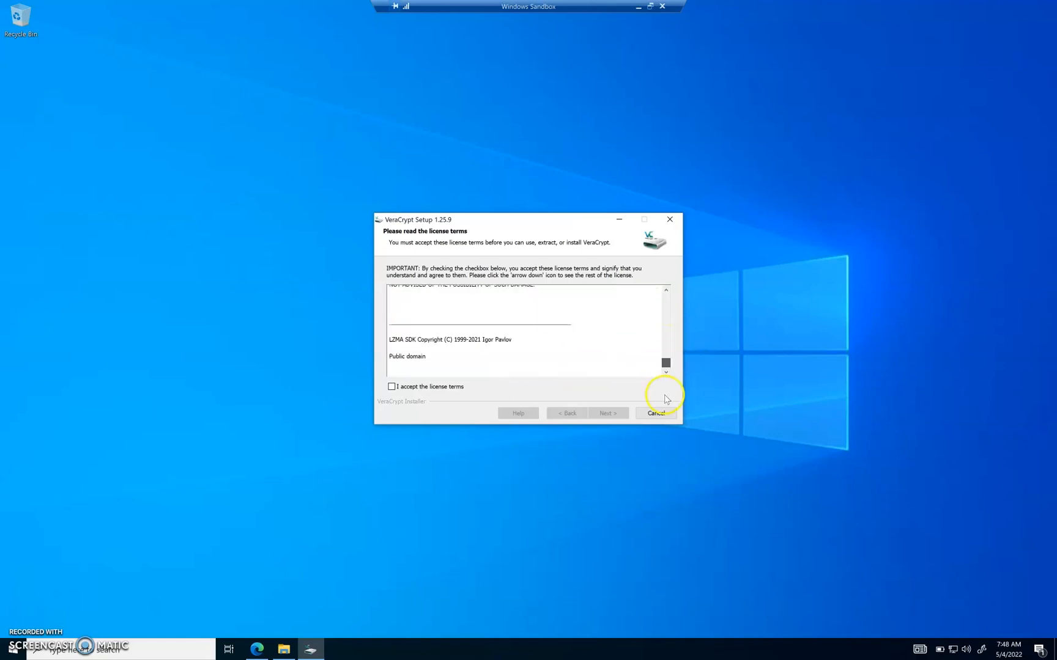
click(391, 386)
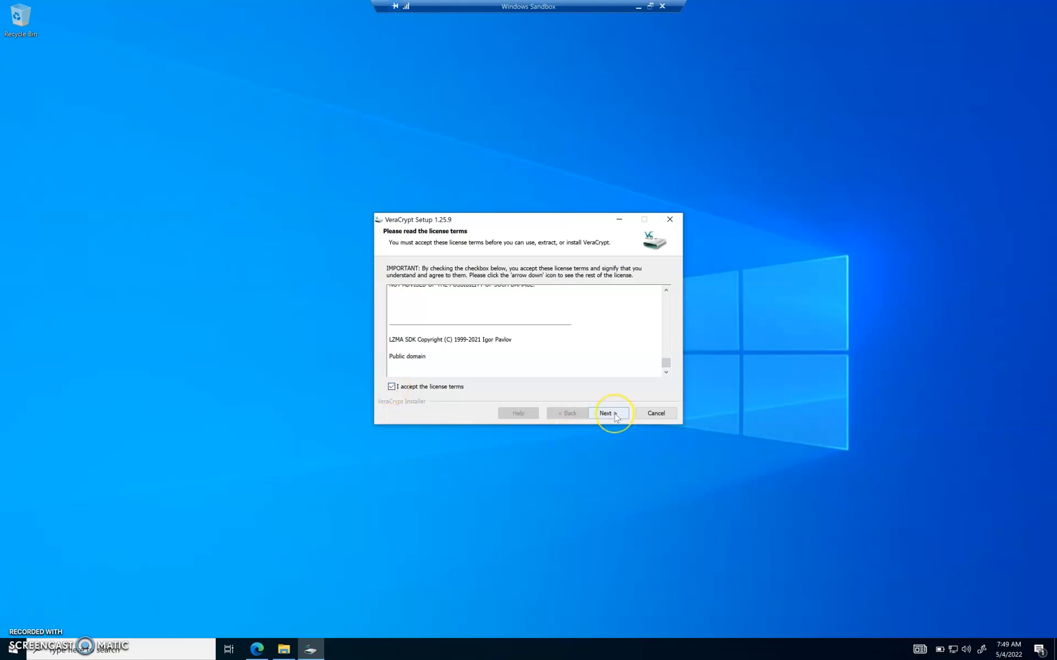
click(613, 416)
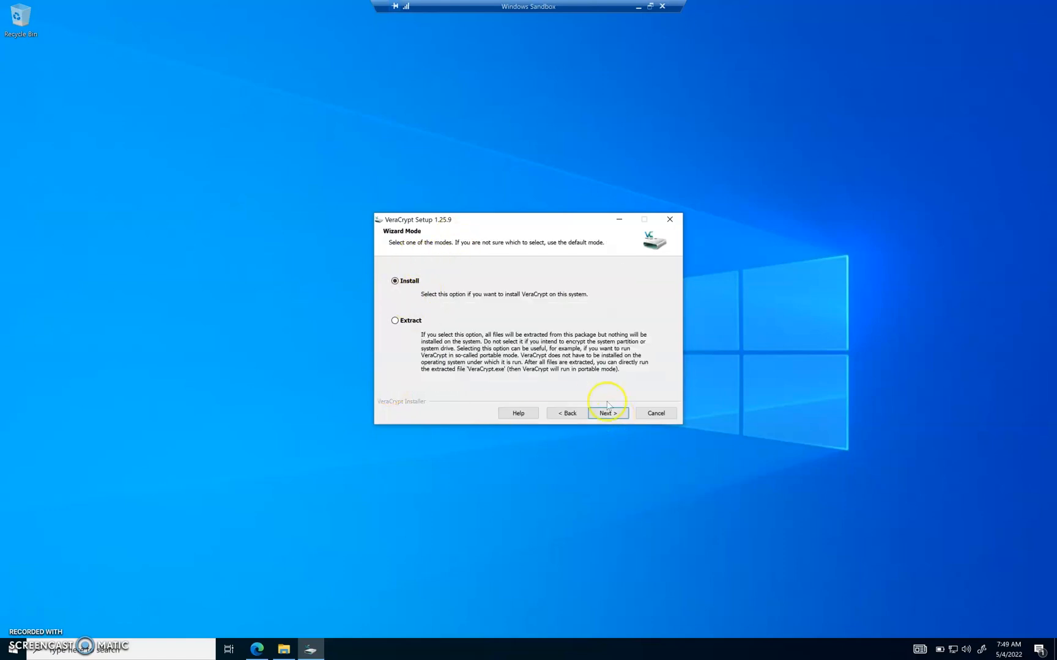
Run a normal install with default options, finish, and decline the beginner's tutorial
click(607, 414)
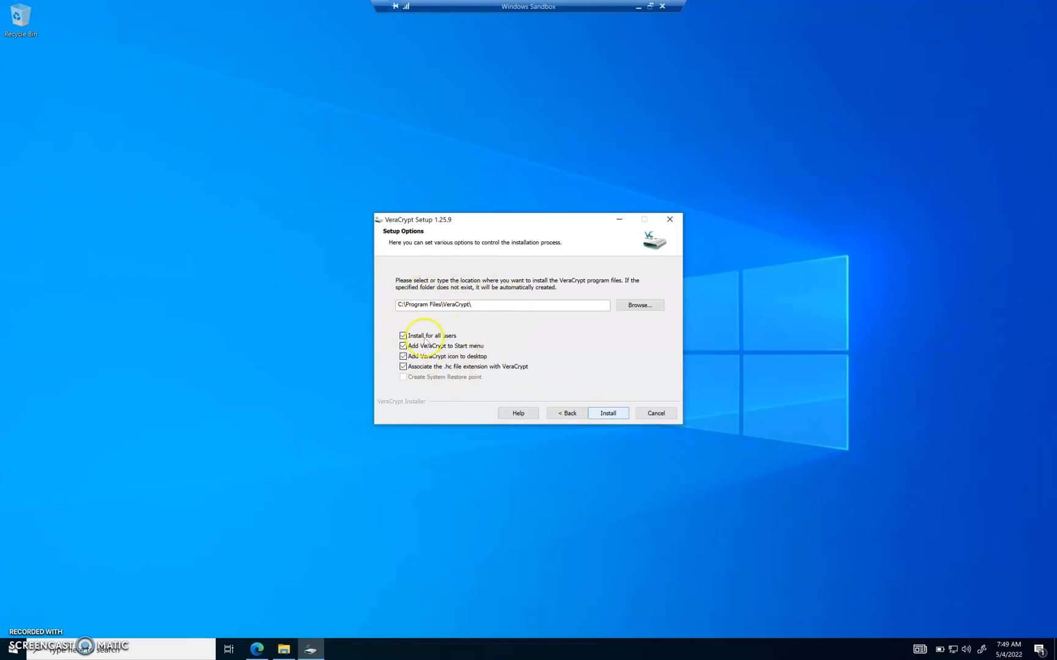
click(607, 415)
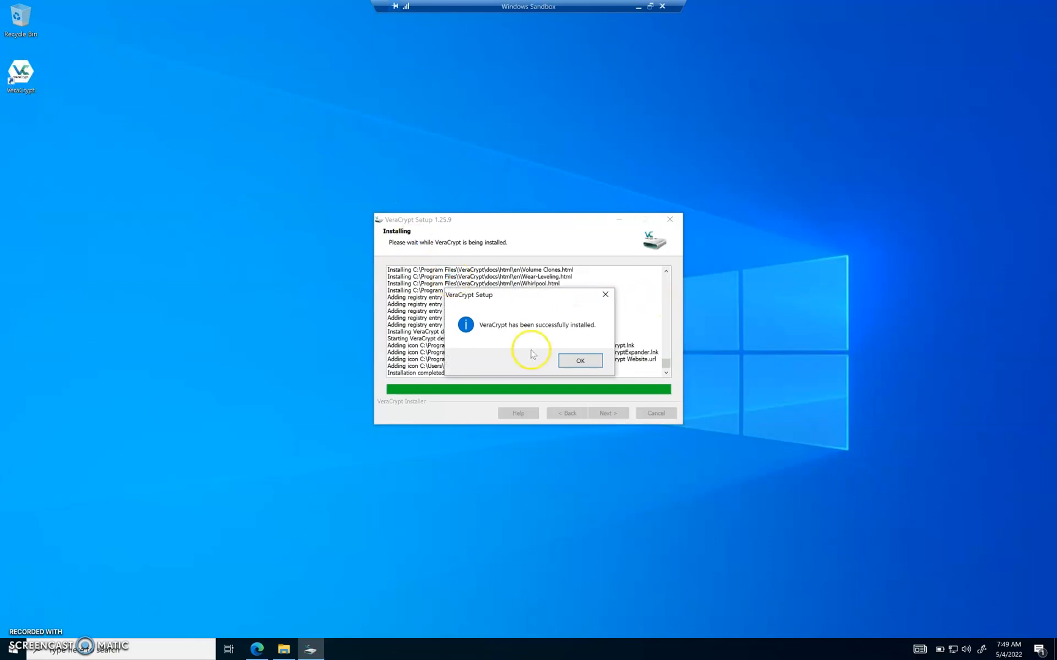
click(579, 360)
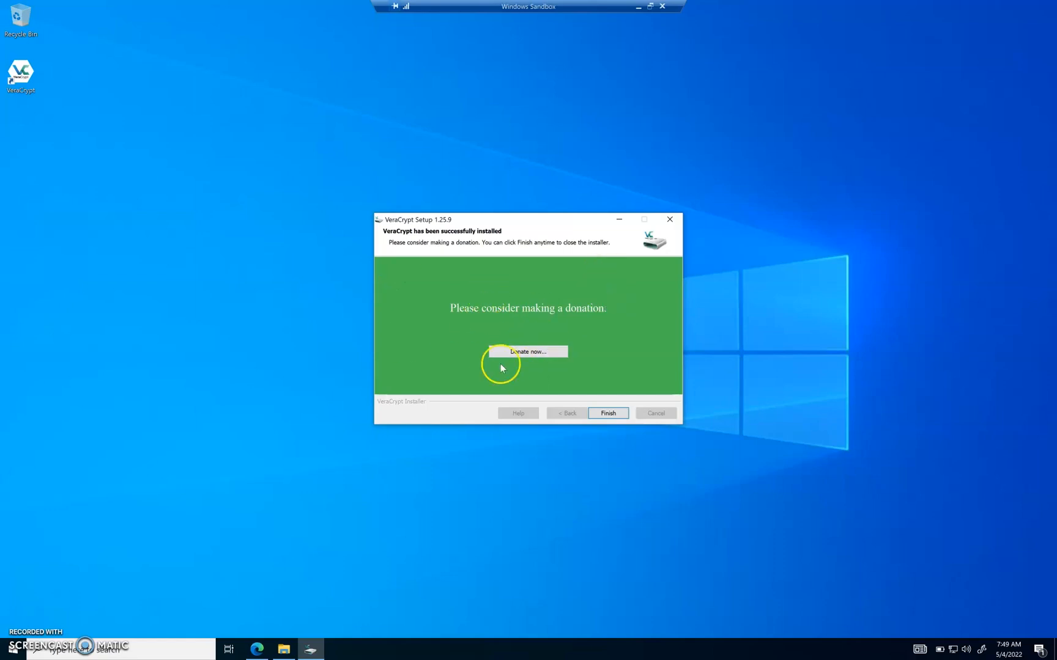
click(609, 414)
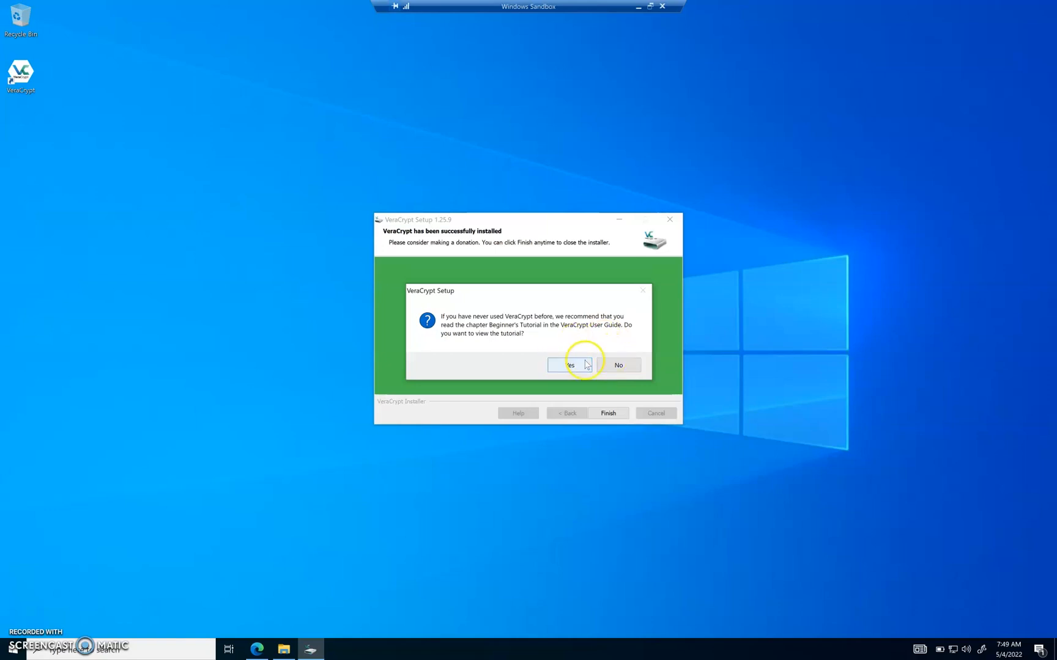
click(619, 366)
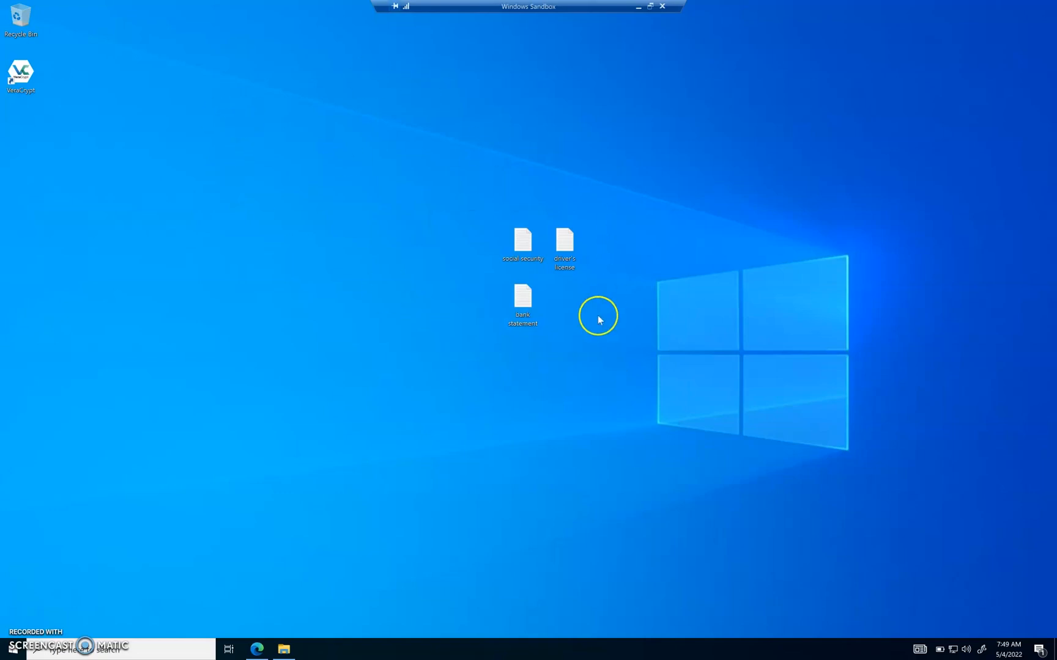
Move the three text files to the desktop's left side and launch VeraCrypt from its shortcut
drag(589, 349, 469, 149)
drag(517, 239, 280, 232)
drag(481, 240, 113, 281)
click(207, 142)
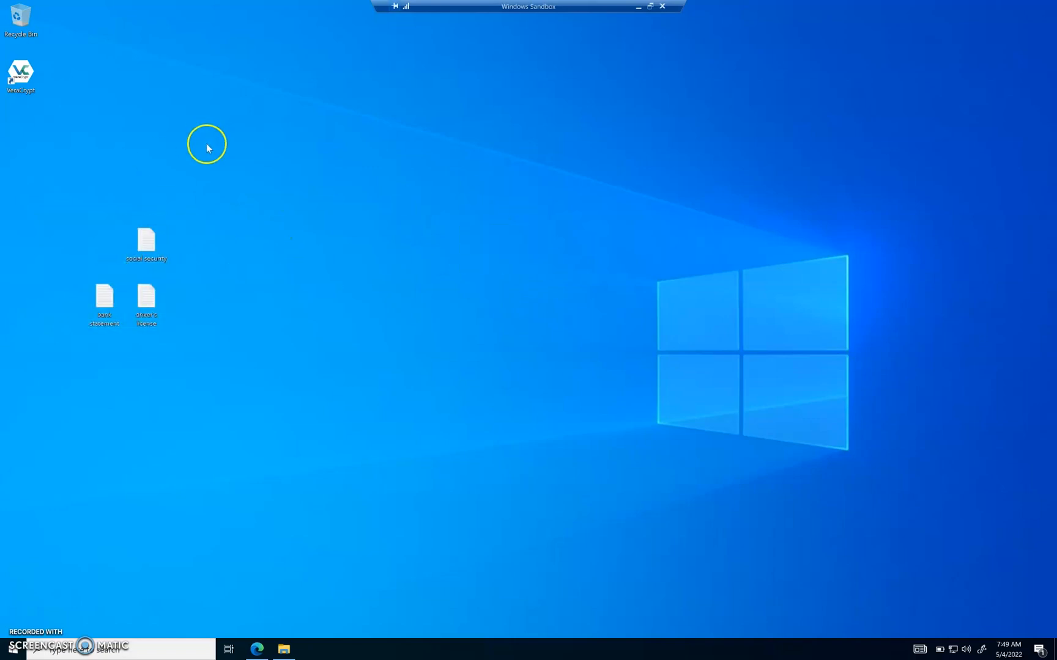
double_click(21, 70)
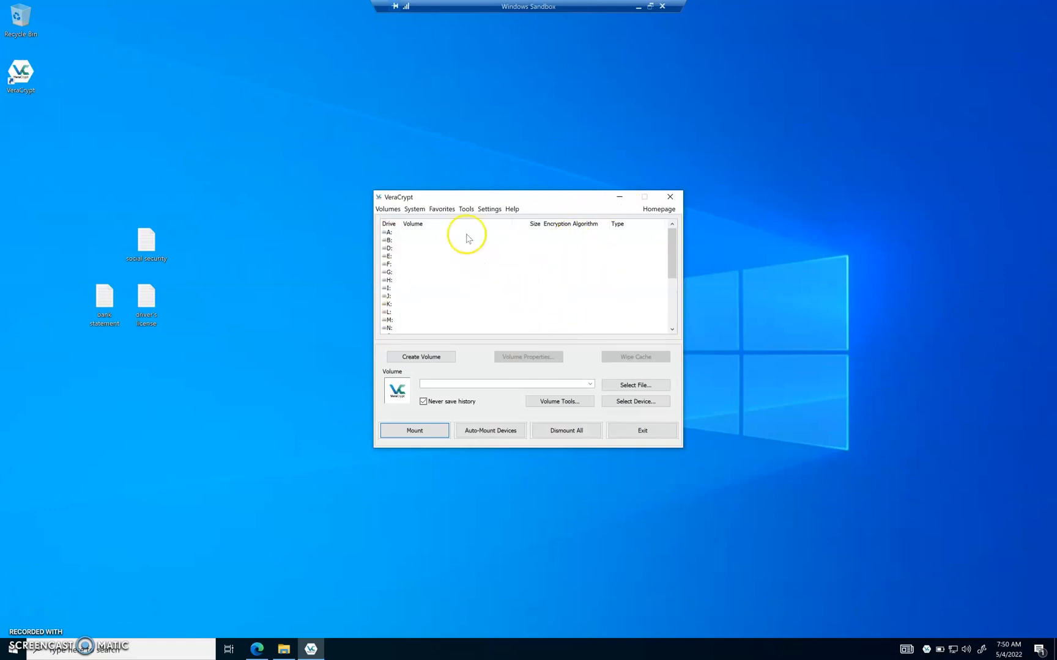
Start Volumes > Create New Volume, keeping 'Encrypted file container' and 'Standard VeraCrypt volume'
click(387, 210)
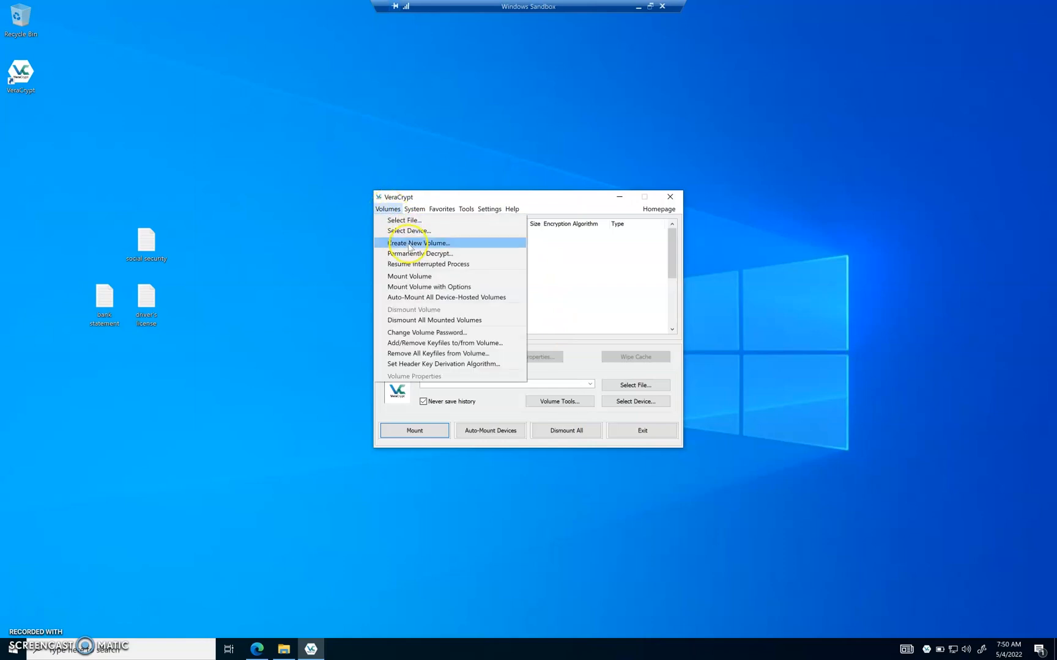
click(424, 246)
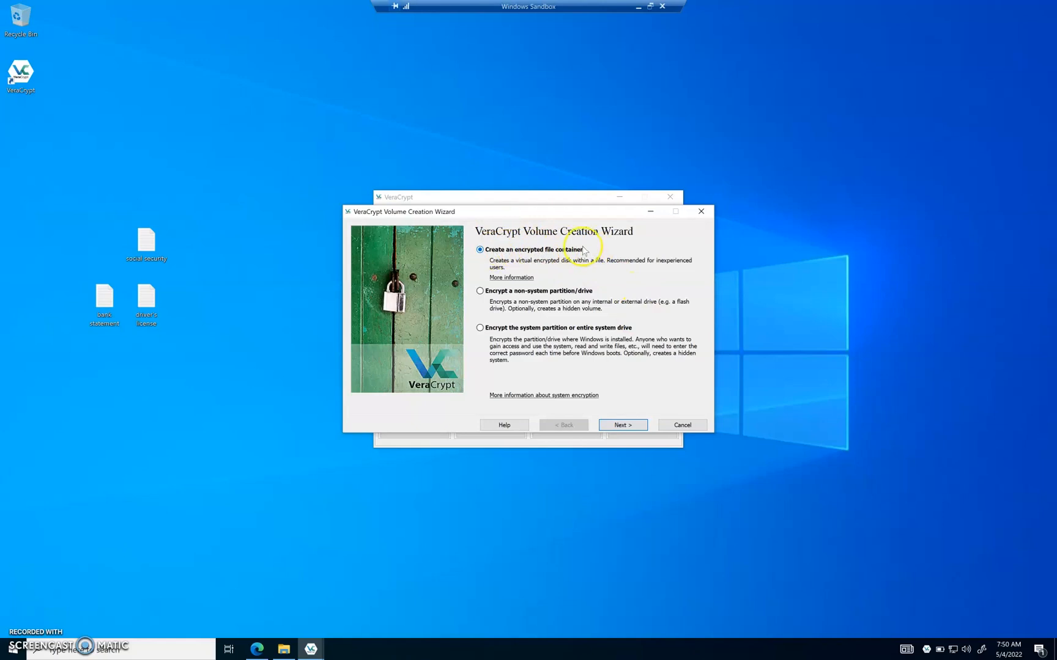
click(623, 426)
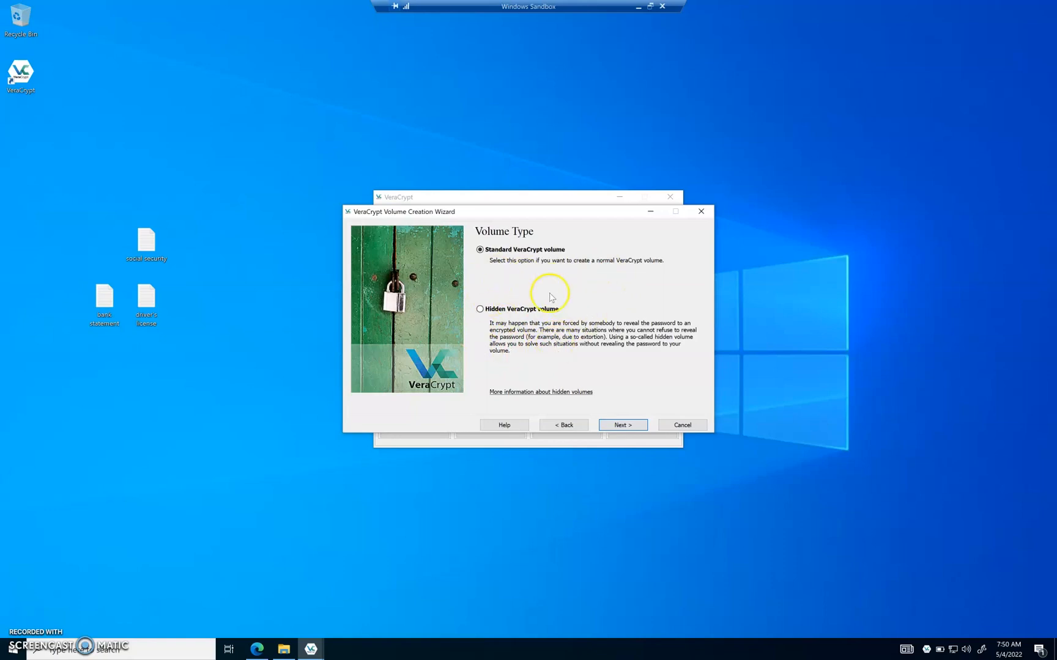
click(621, 426)
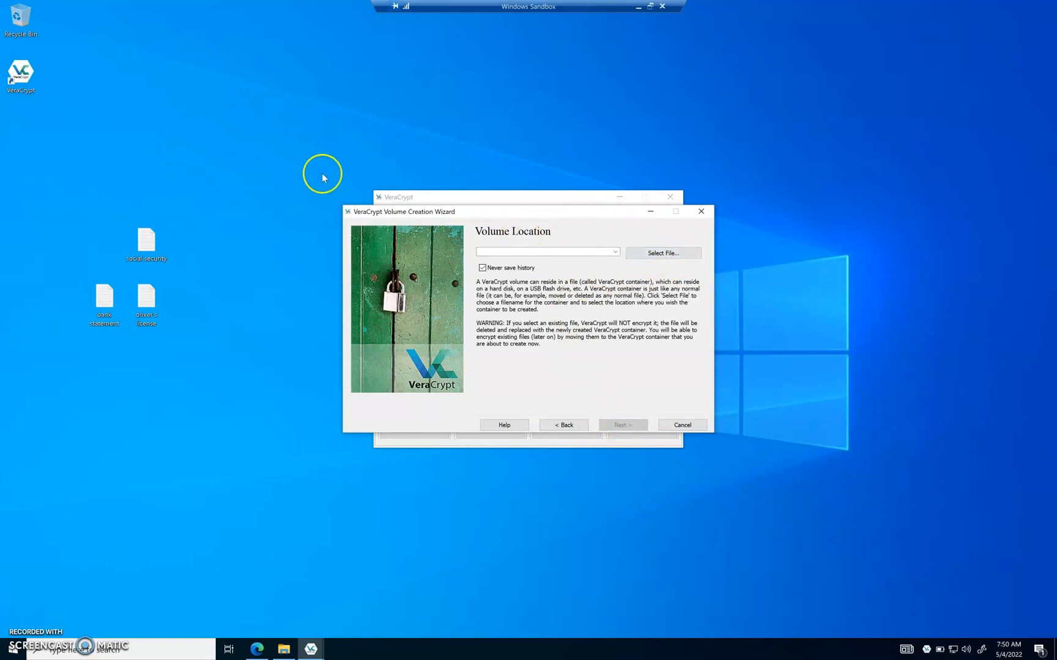
Save the container location as 'Treasure Chest' in the Desktop folder
click(660, 254)
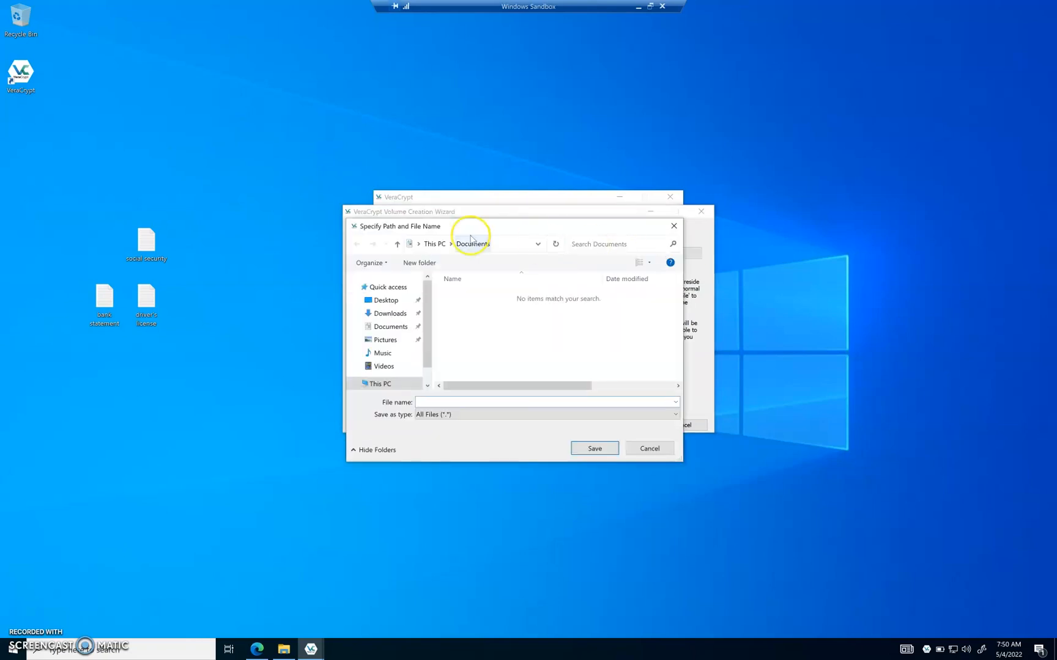
drag(484, 228, 537, 225)
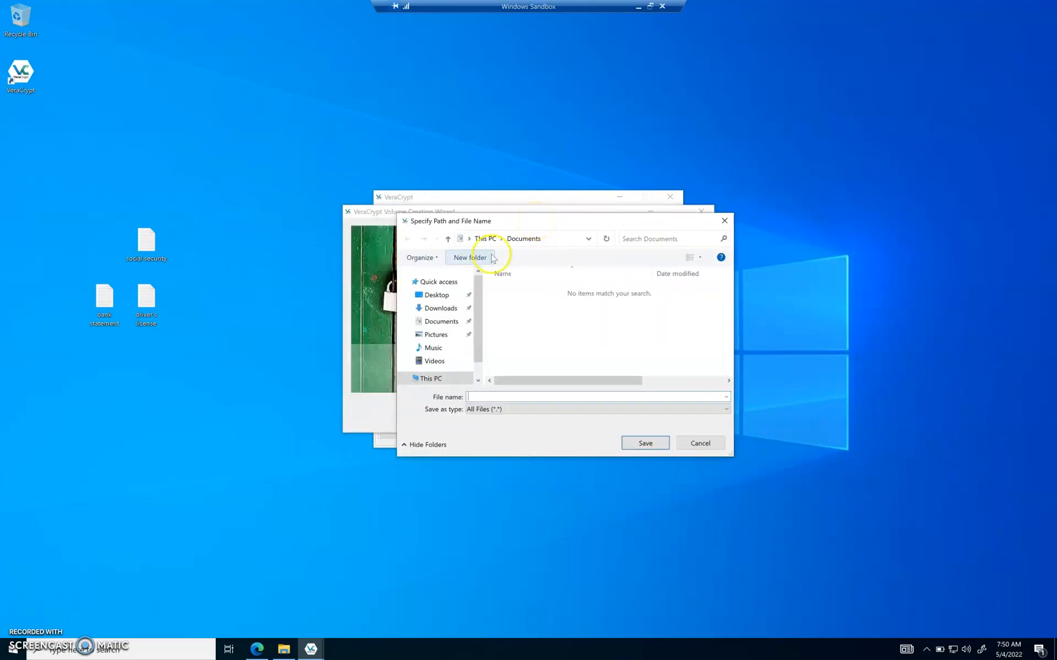
click(437, 295)
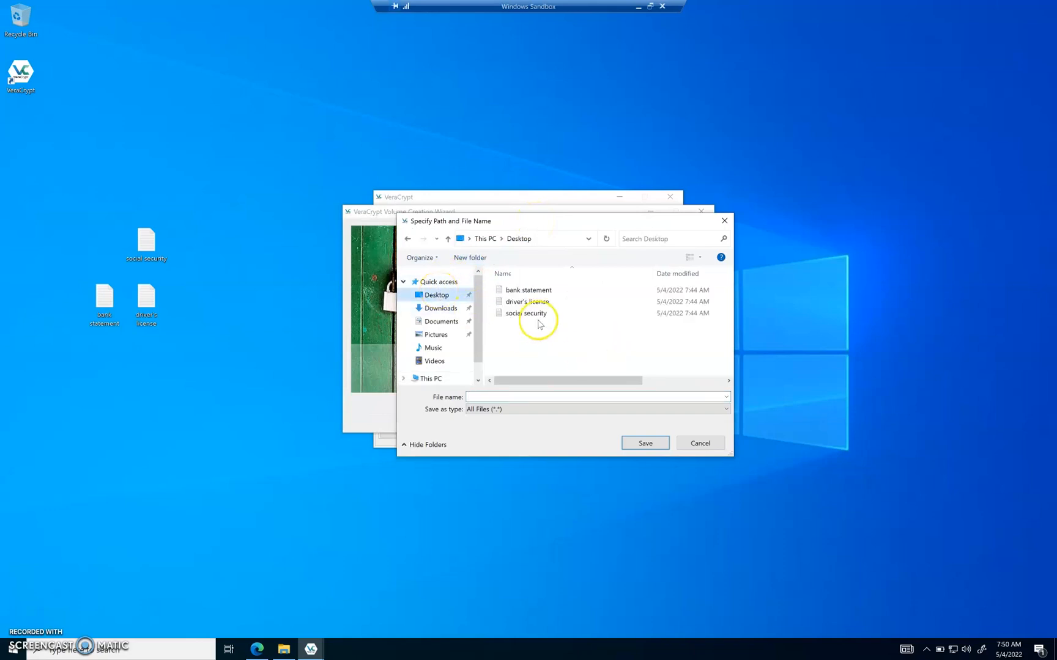
click(506, 396)
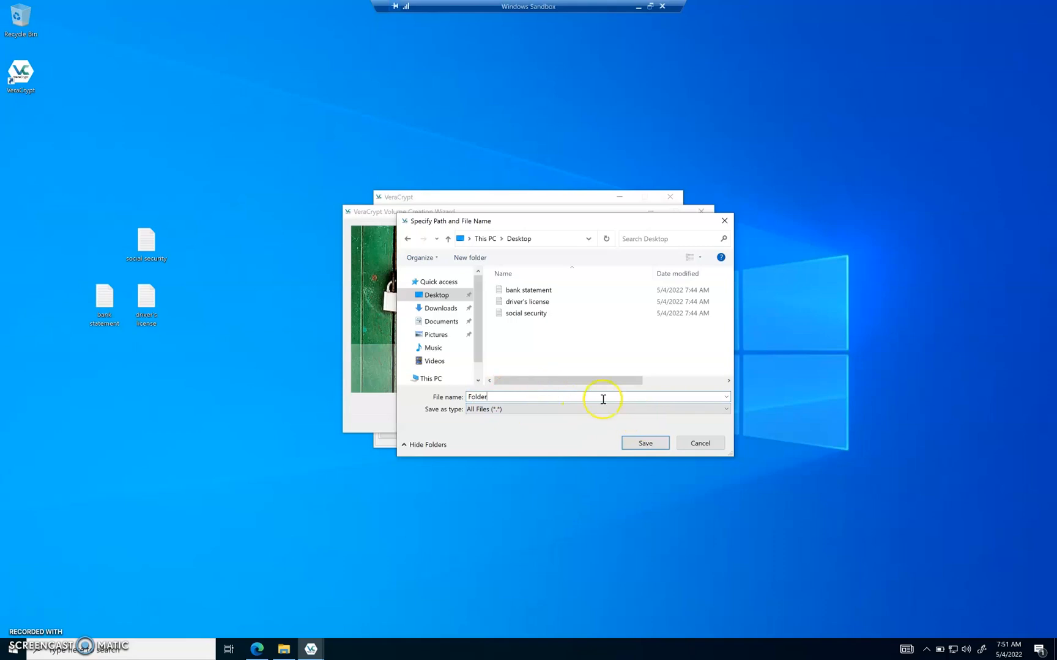
double_click(524, 395)
text(Treasure Chest)
click(643, 444)
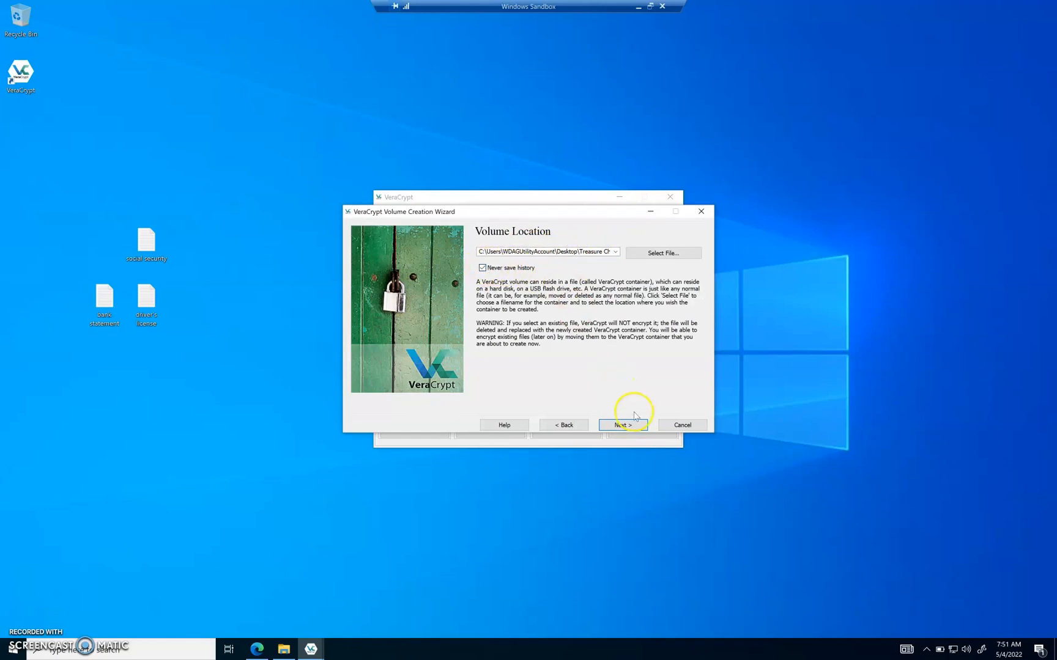
Confirm AES encryption and SHA-512 hash on Encryption Options, then continue to Volume Size
click(620, 427)
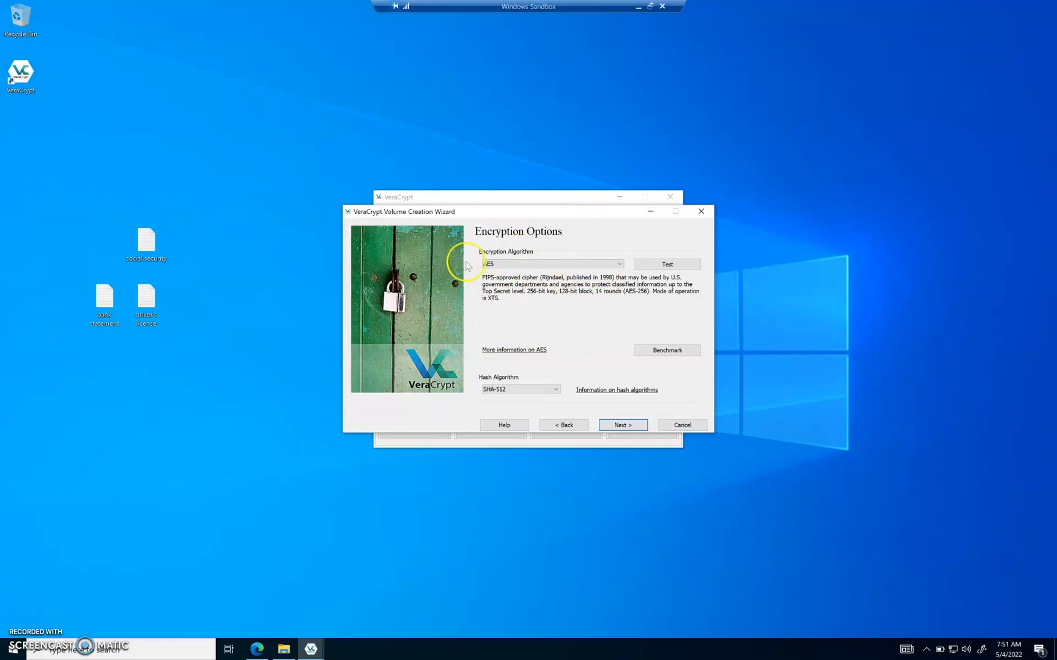
click(606, 264)
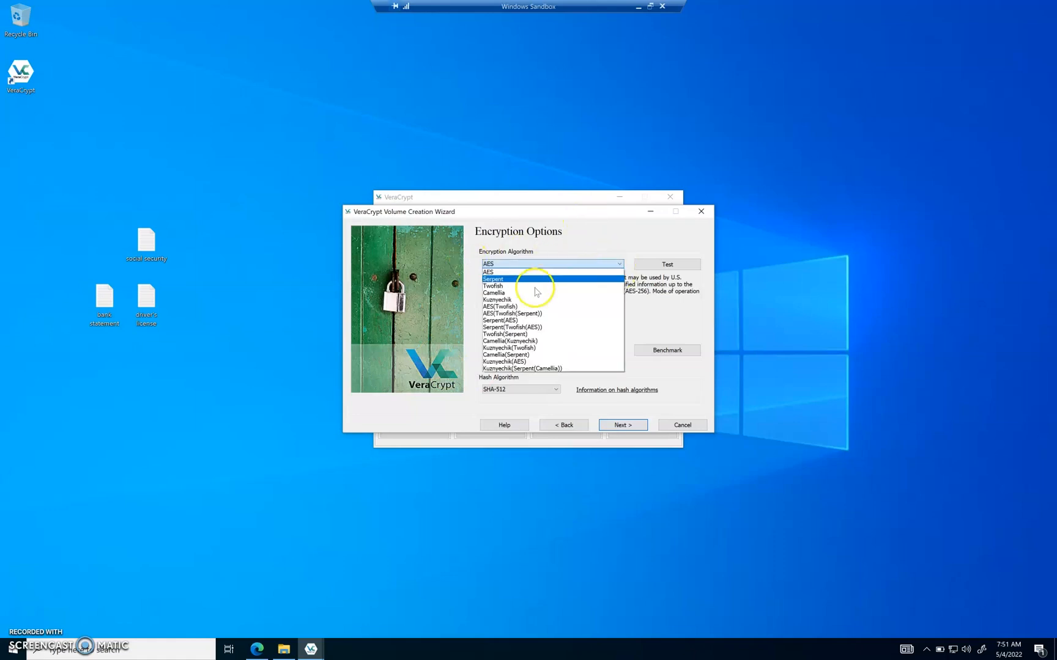
click(559, 270)
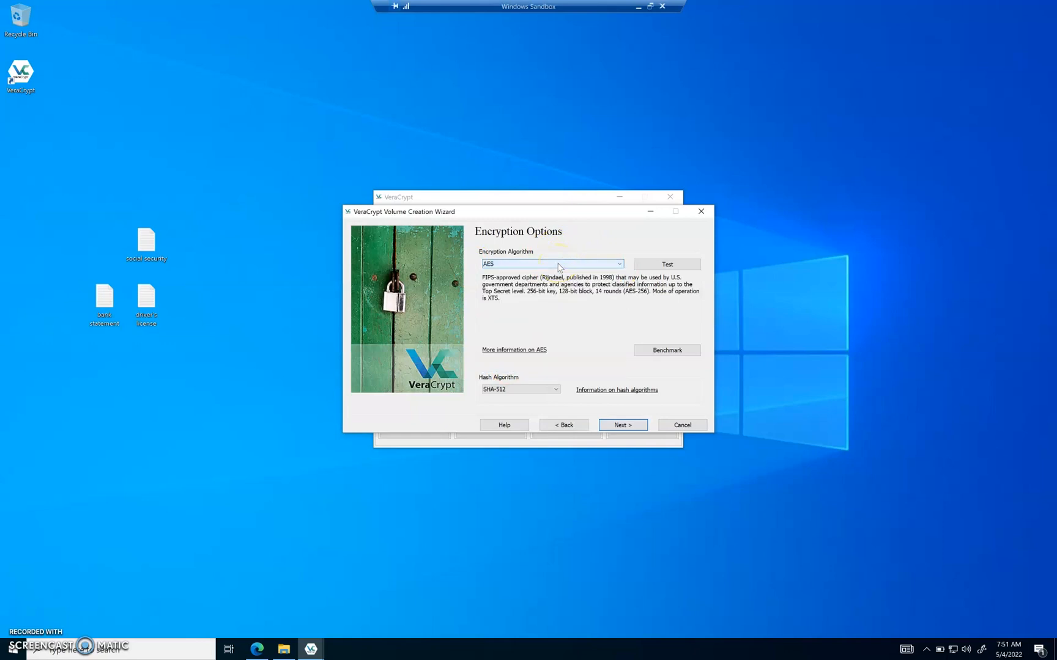
click(558, 265)
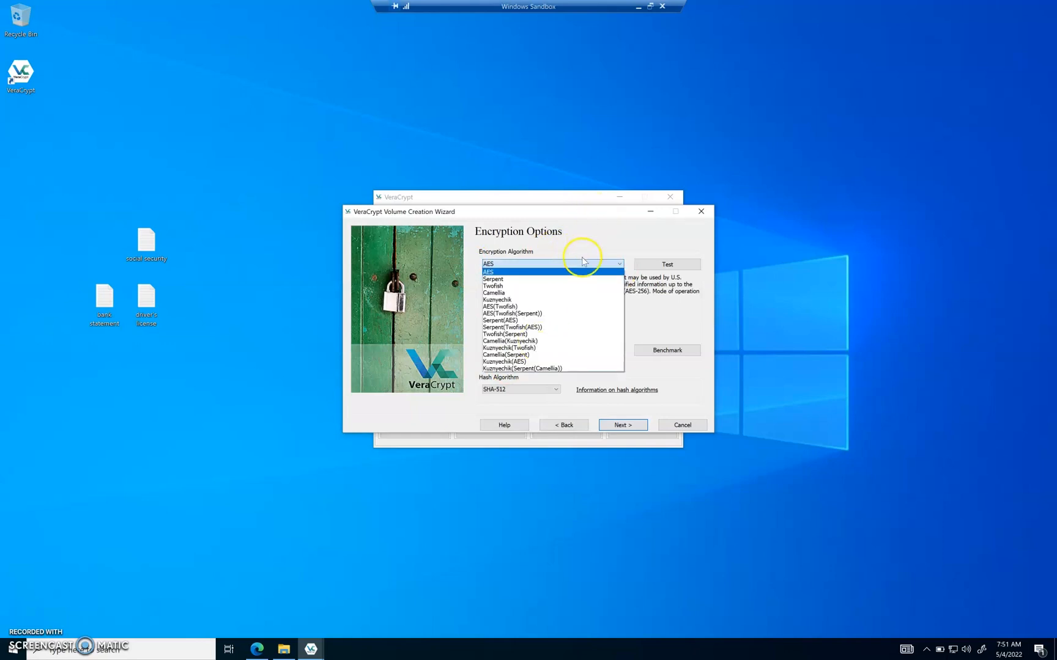
click(581, 272)
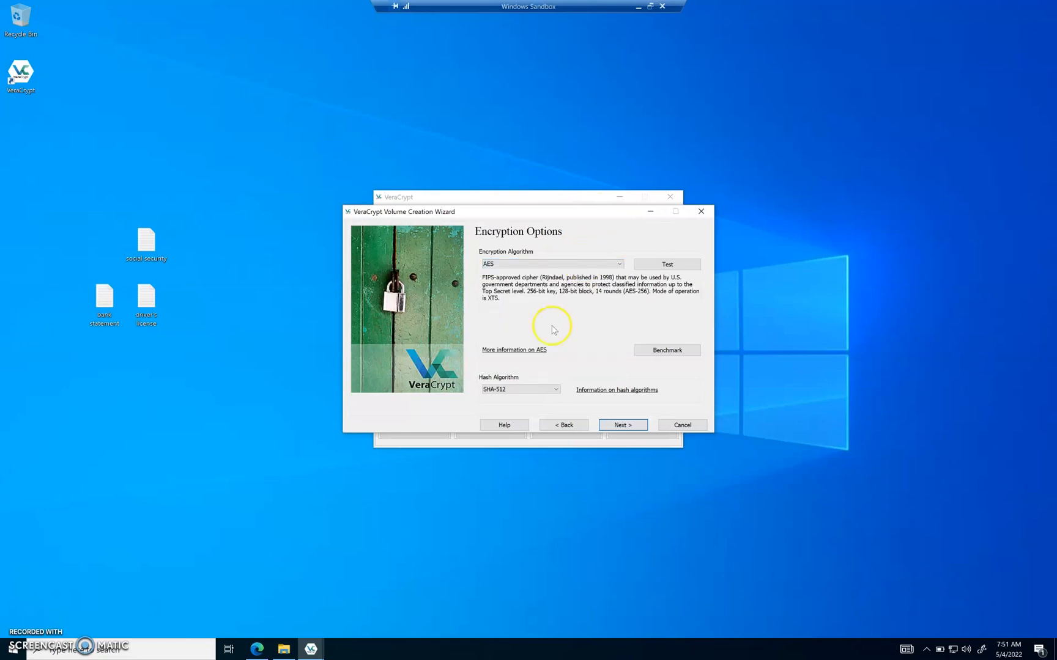
click(533, 389)
click(533, 389)
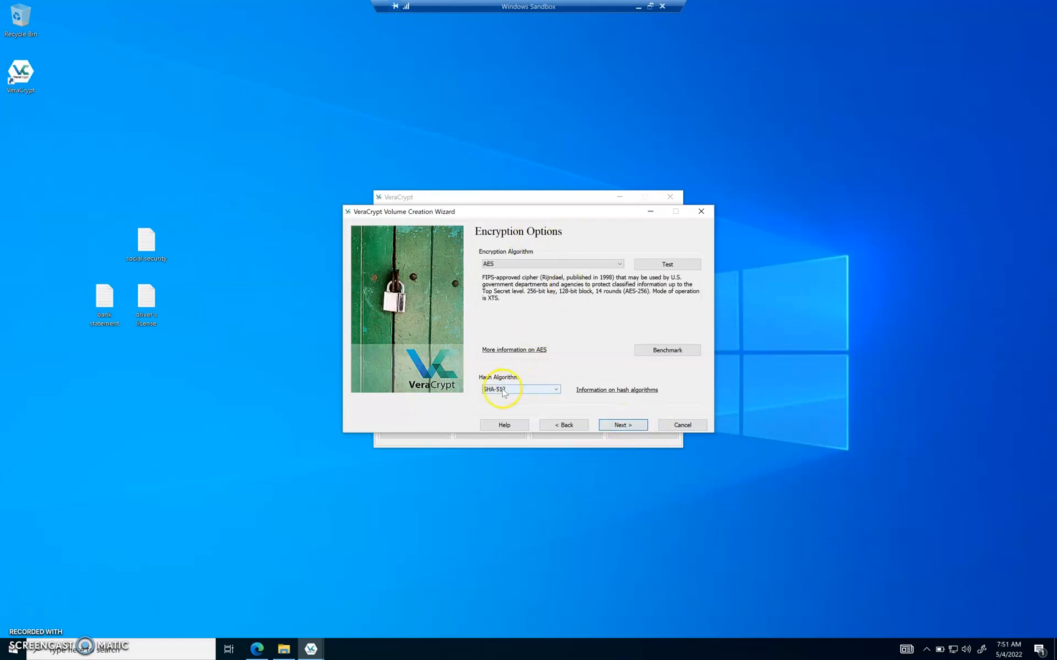
click(620, 426)
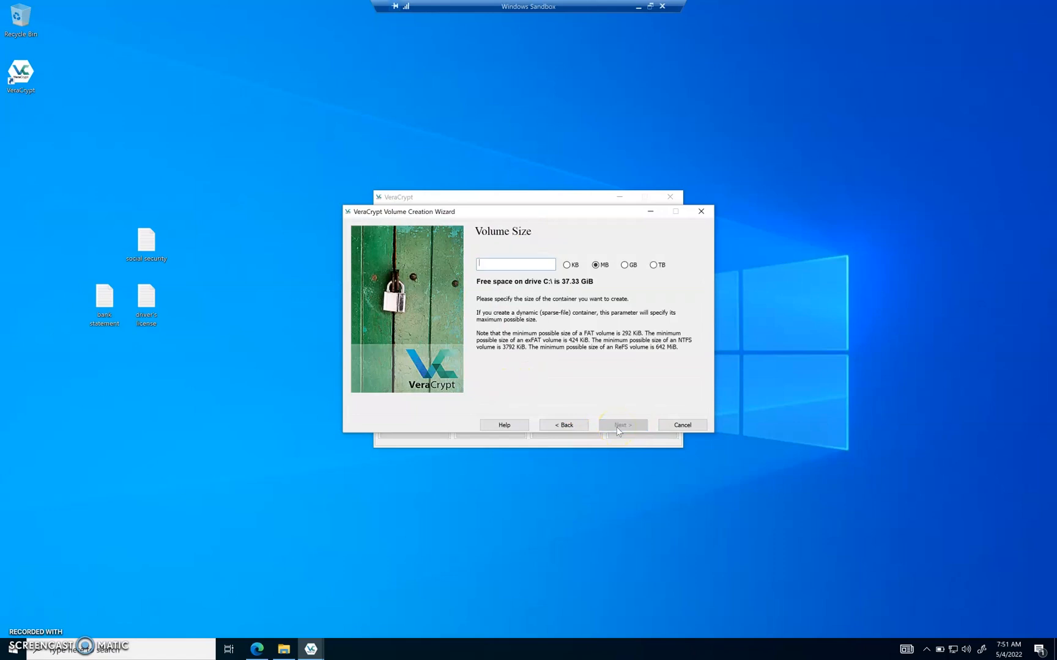
Enter a container size of 100 MB, correcting the earlier 500 and unit changes
click(514, 265)
click(502, 265)
click(508, 265)
text(50)
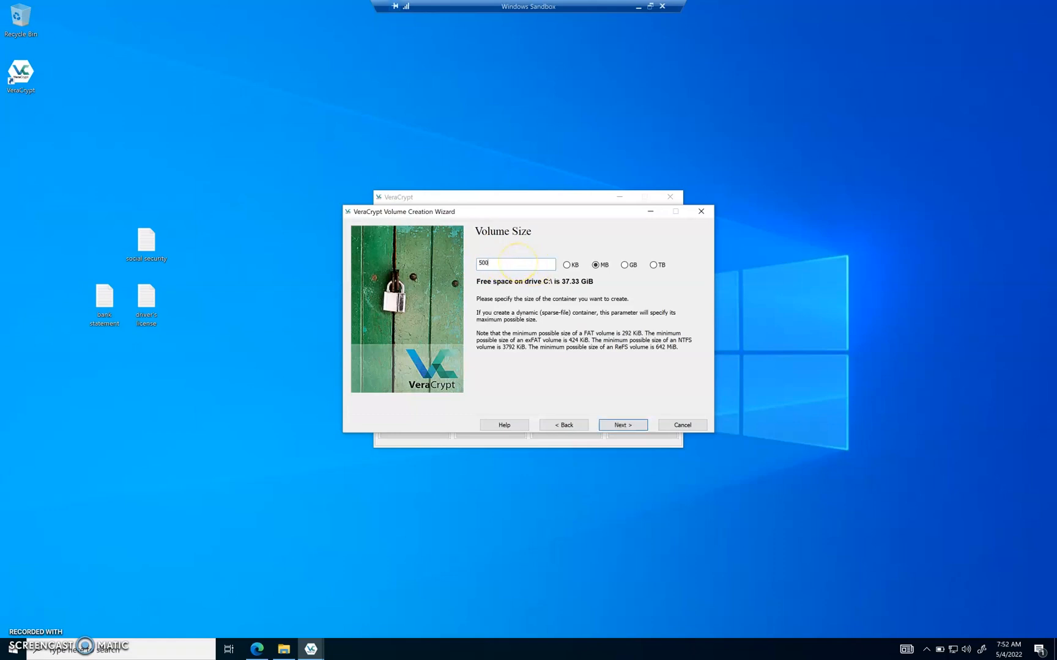
text(0)
key(BackSpace)
key(BackSpace)
key(BackSpace)
click(624, 265)
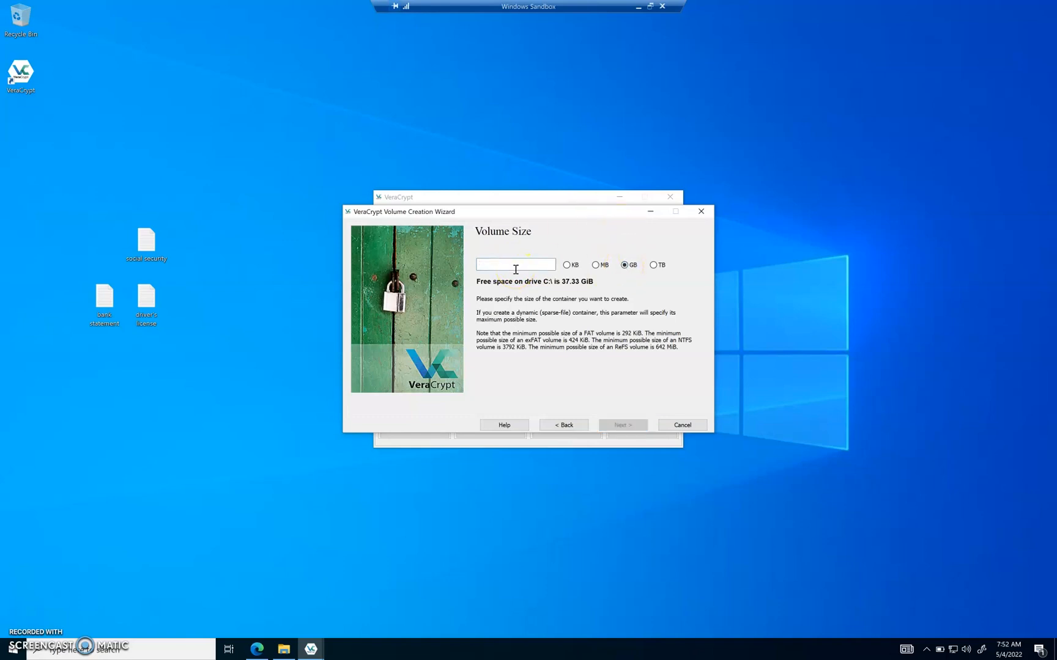
text(2)
key(BackSpace)
text(10)
key(BackSpace)
text(10)
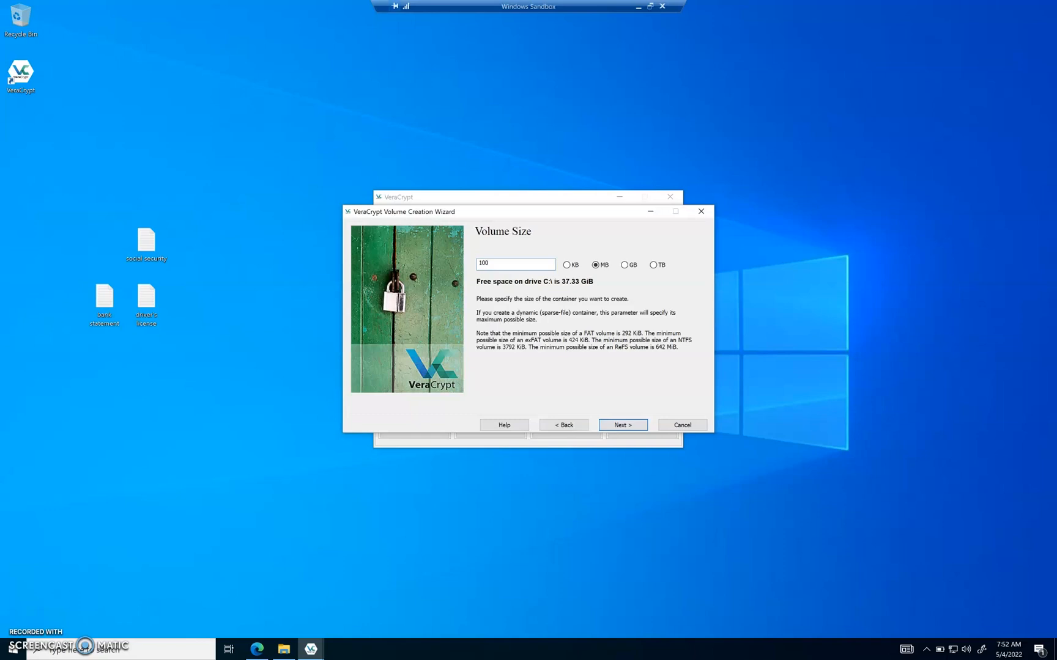
click(491, 262)
Enter the eight-character volume password in both the Password and Confirm fields, without keyfiles or PIM
click(621, 425)
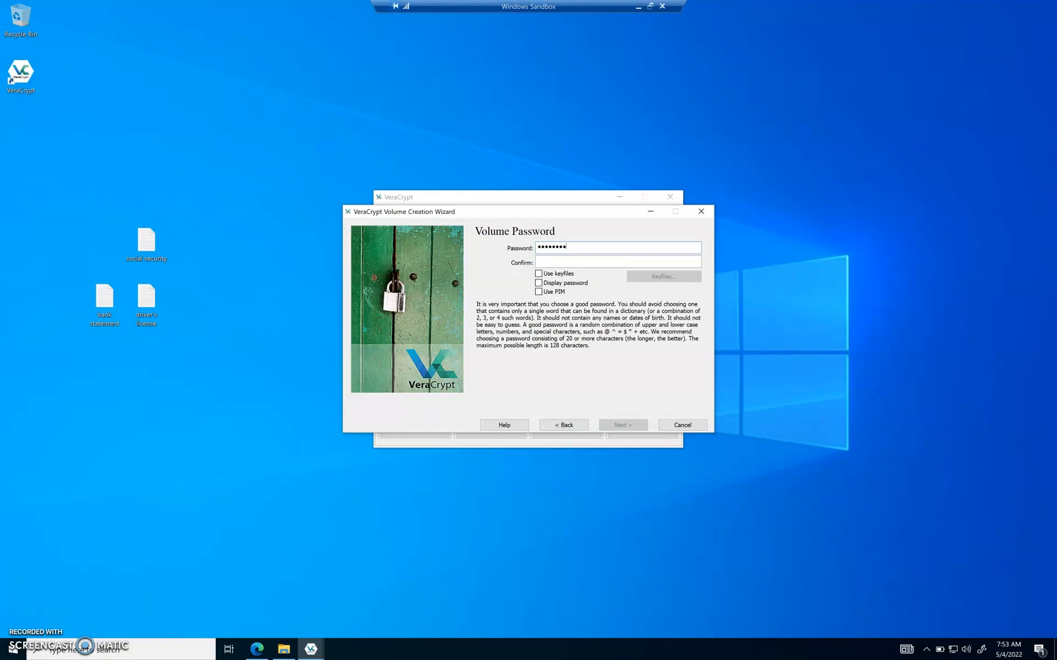
text(rd)
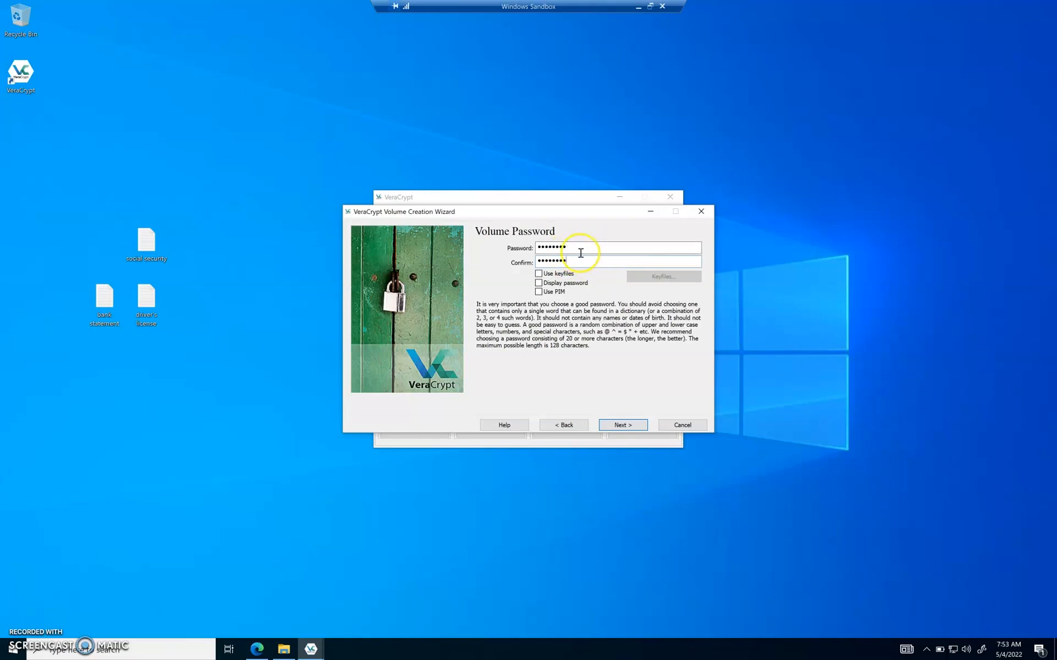
drag(604, 217, 606, 218)
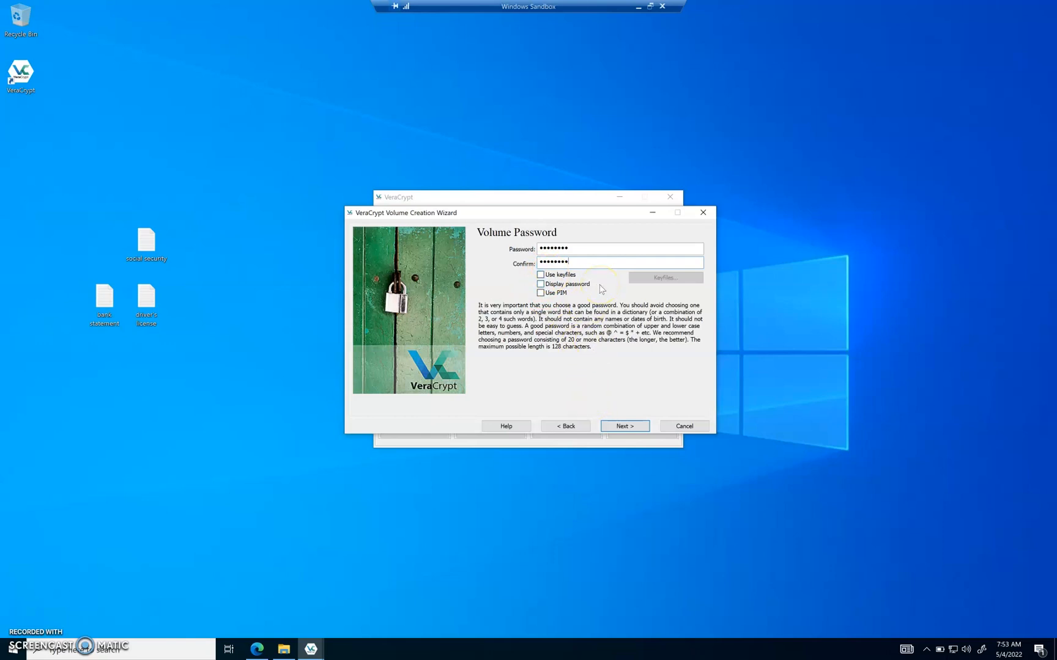
Decline the short-password warning, keeping the eight-character password on the Volume Password page
click(620, 428)
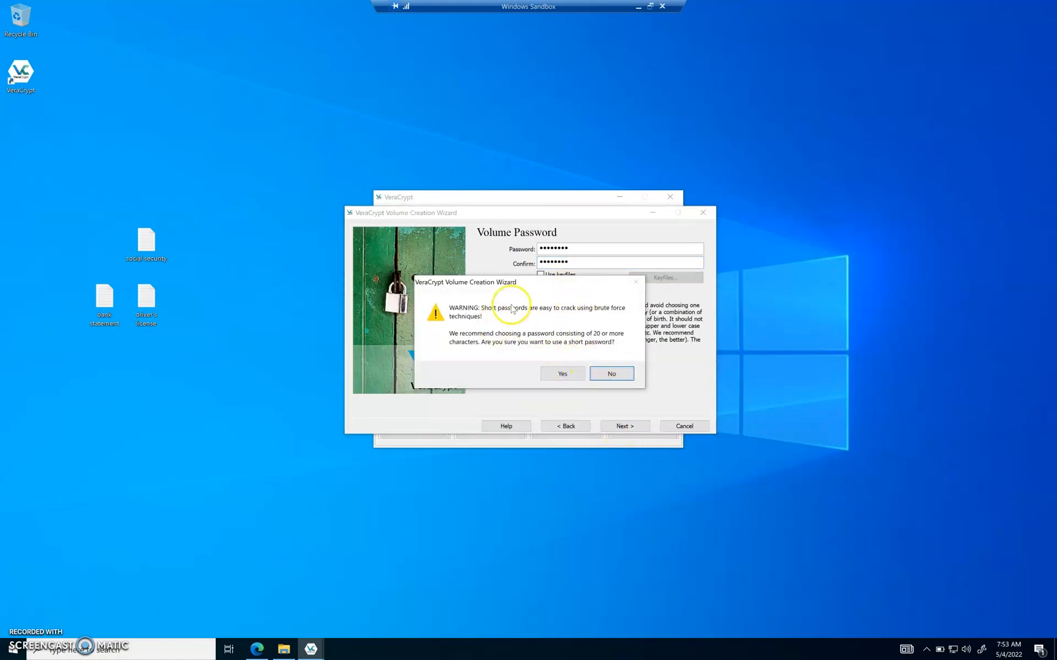
drag(581, 287, 574, 288)
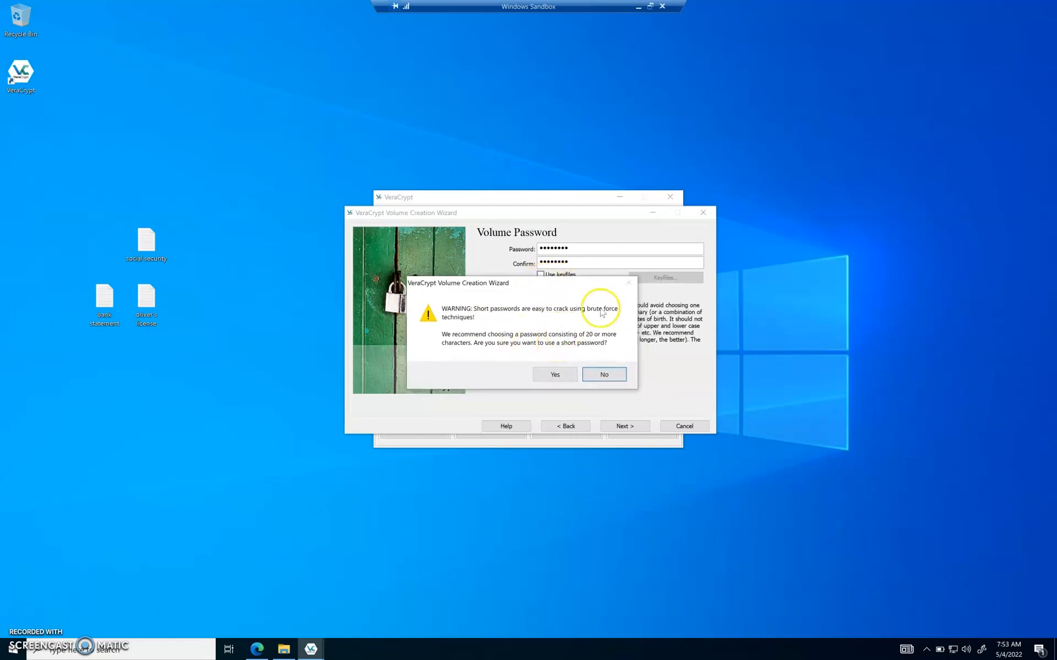
drag(569, 286, 579, 287)
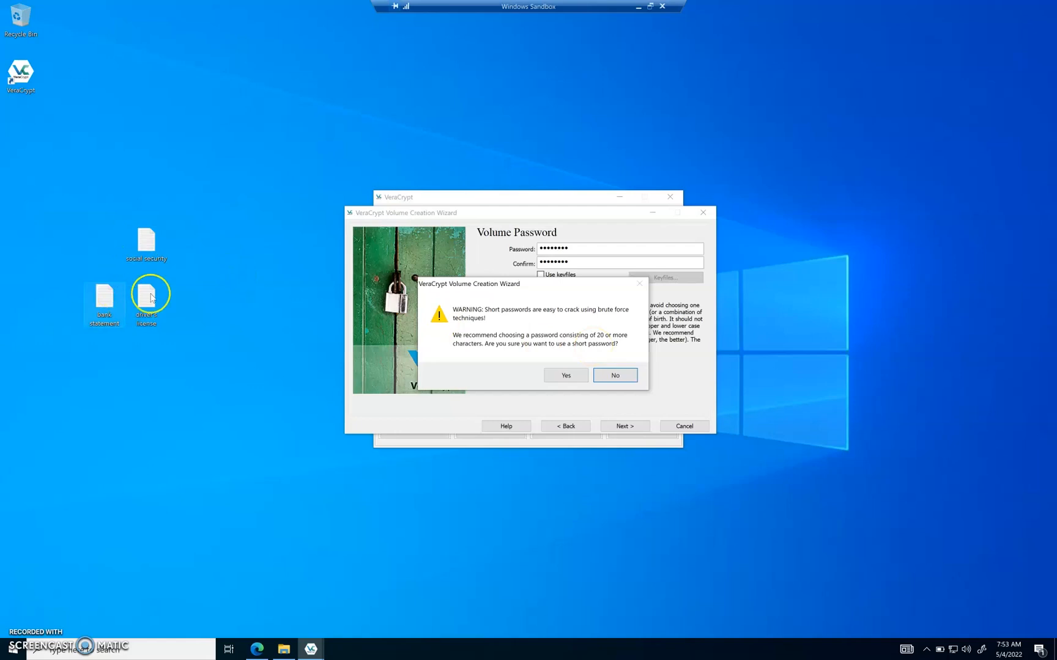
click(609, 378)
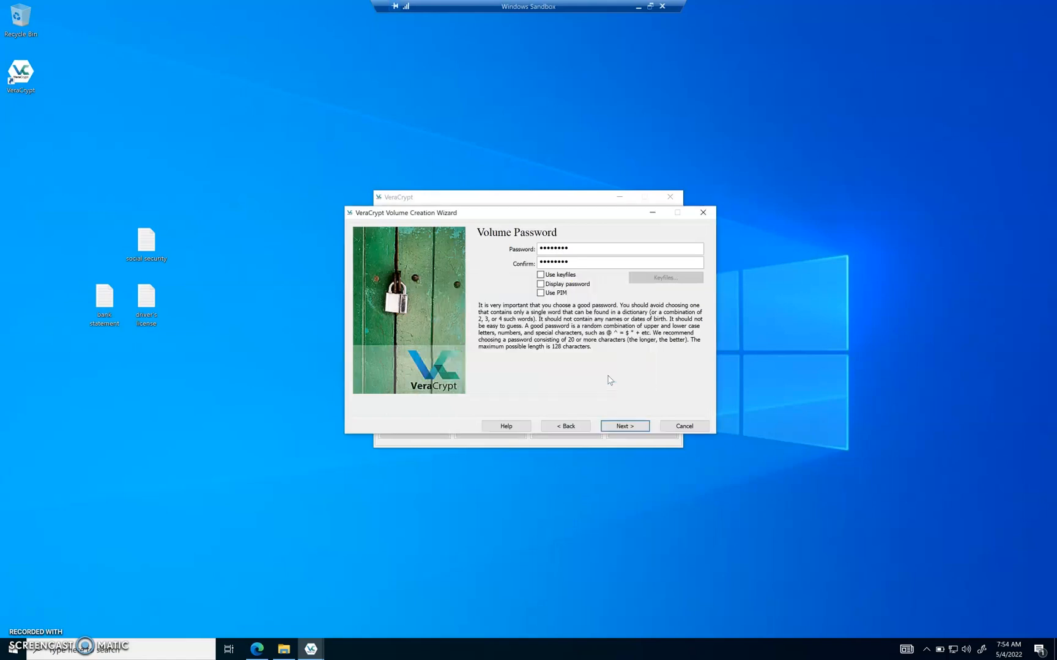
click(624, 428)
Accept the short password and format the Treasure Chest volume with FAT
click(563, 373)
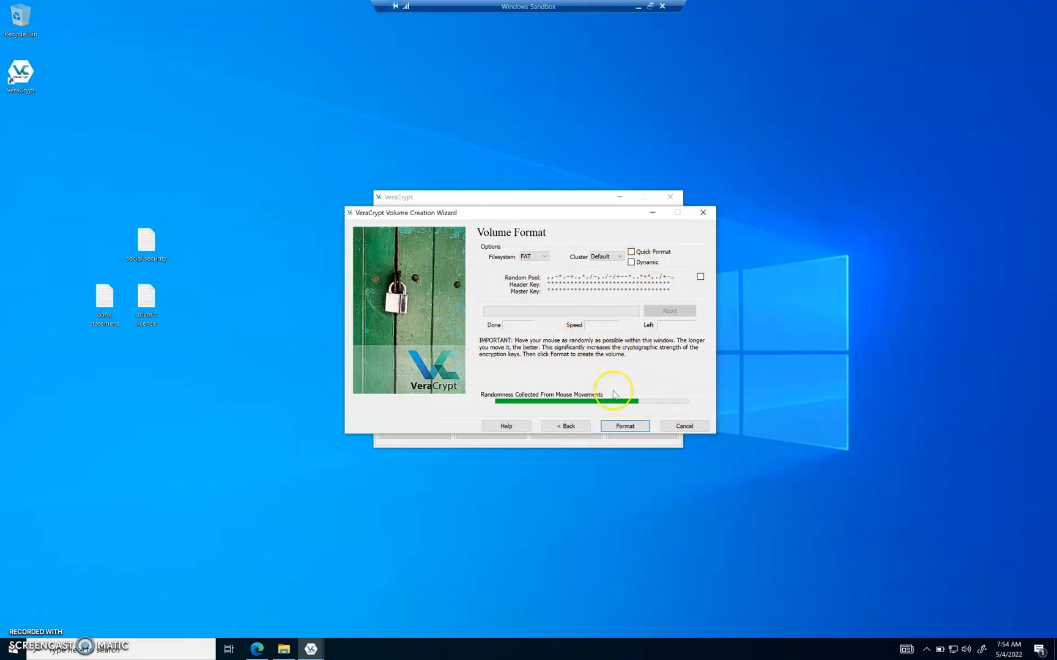
click(630, 428)
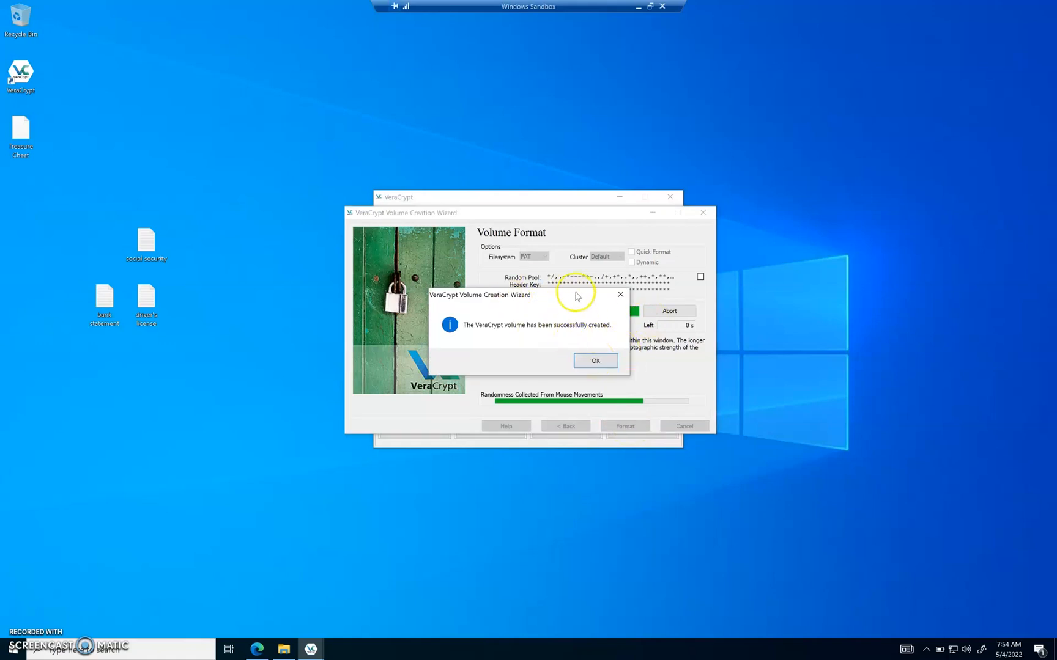
Acknowledge the volume-created message and exit the Volume Creation Wizard
drag(577, 297, 589, 372)
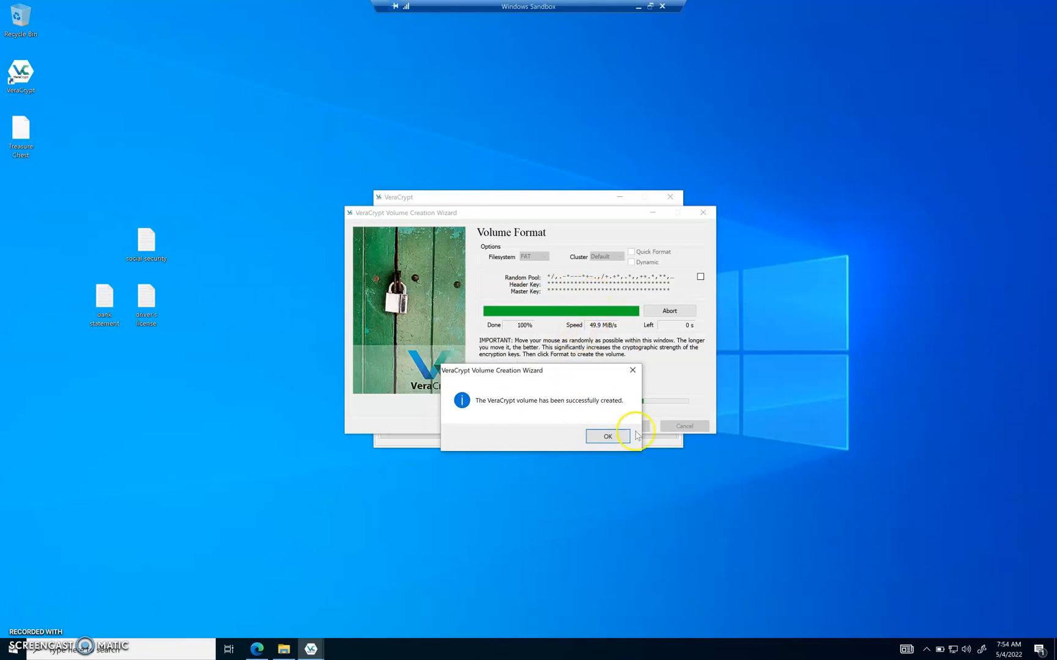
click(613, 438)
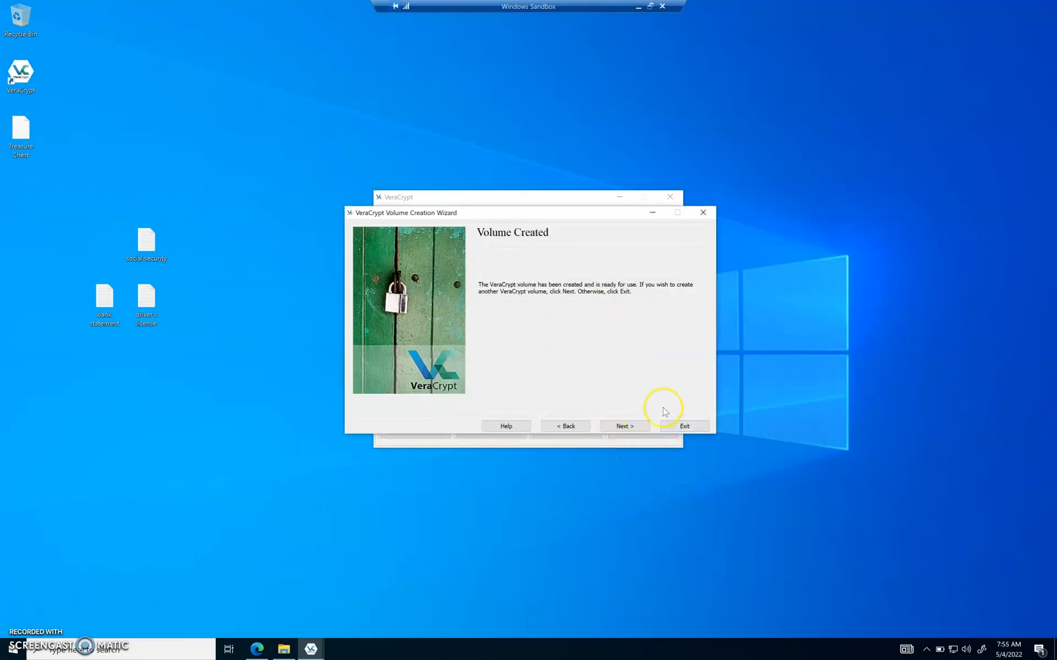
click(685, 427)
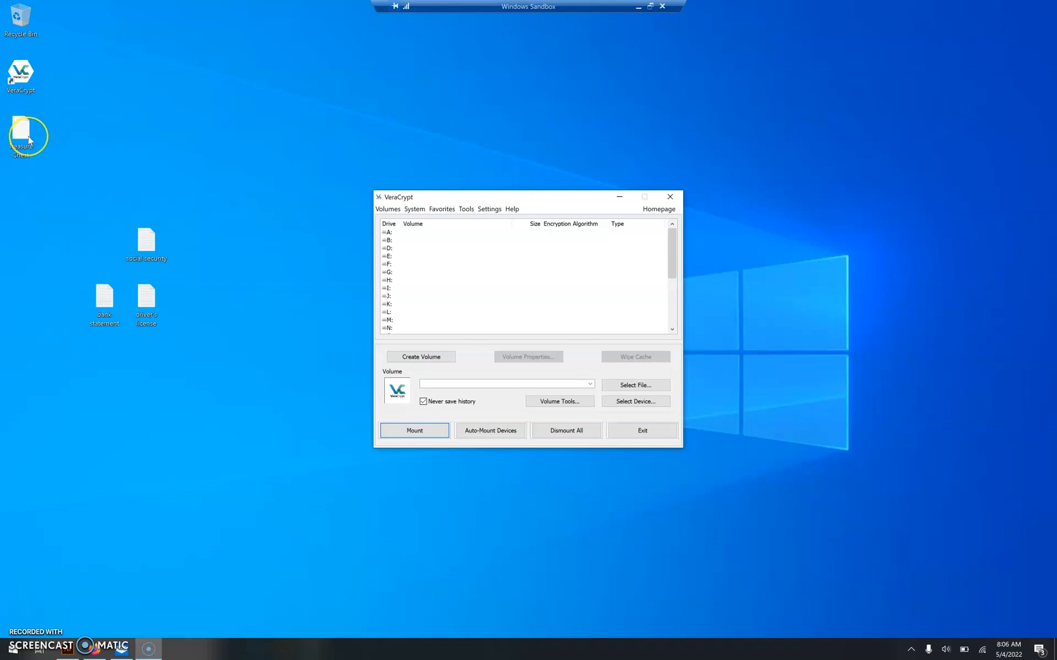
click(26, 129)
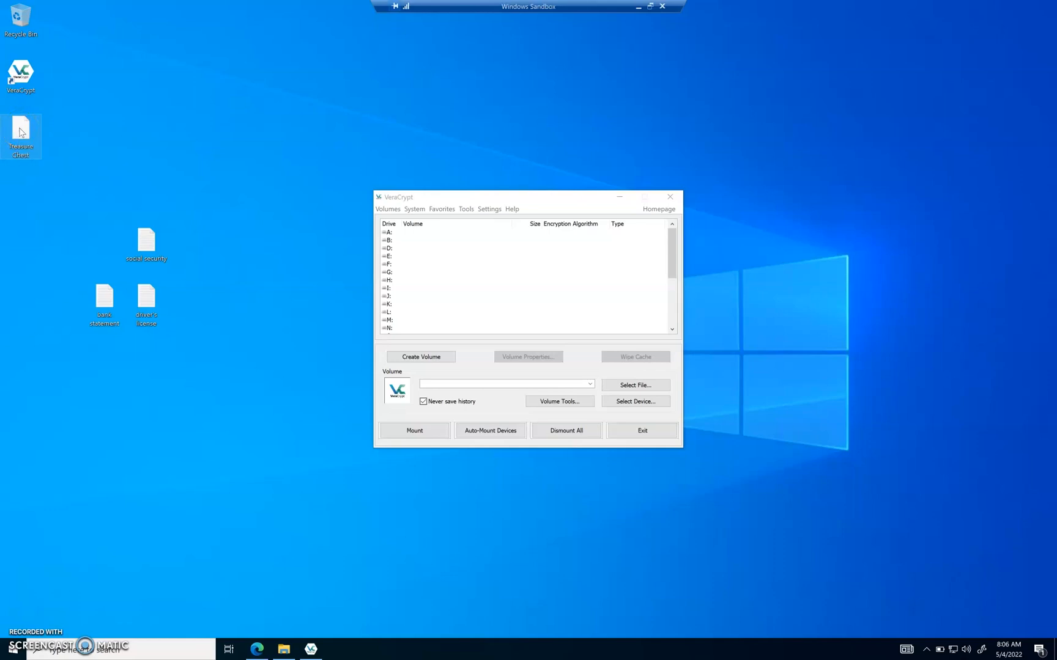
double_click(21, 133)
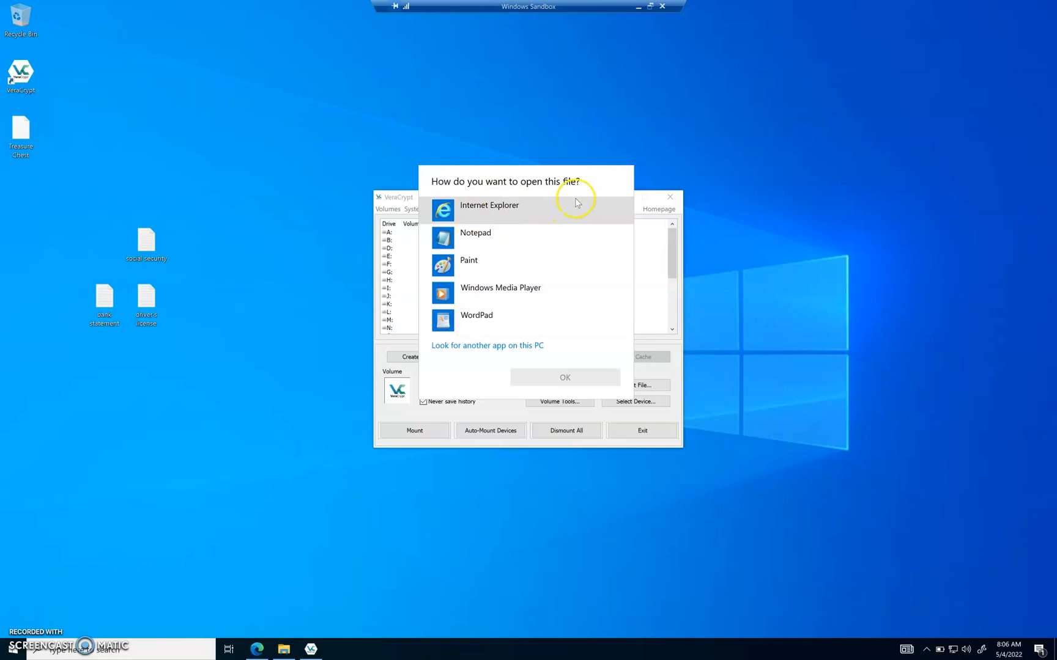
click(289, 138)
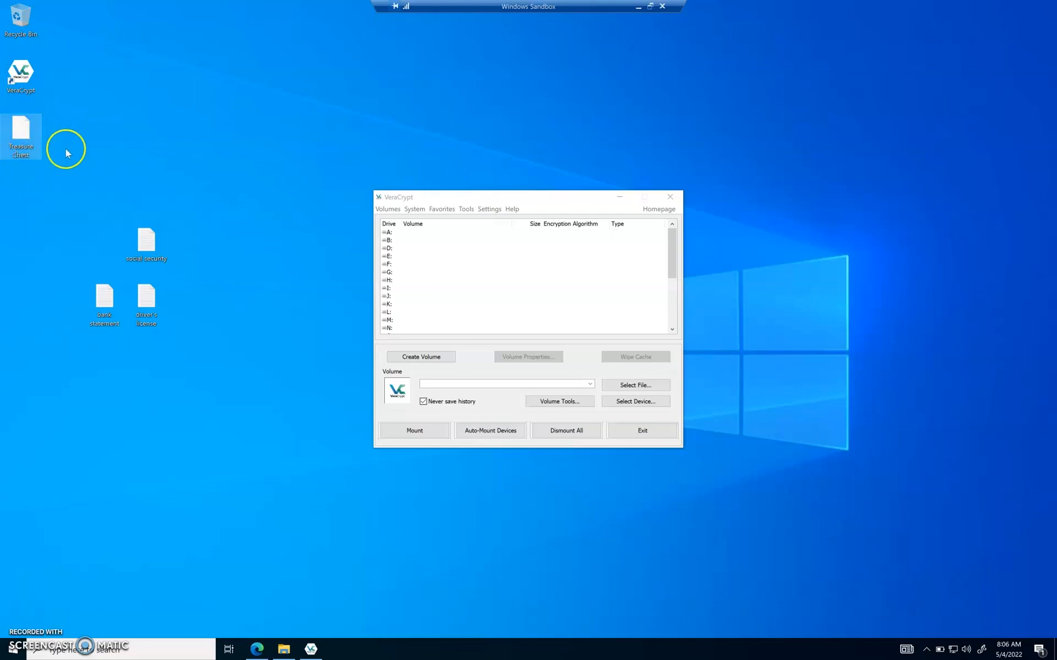
Bring the VeraCrypt window forward and select drive slot G: for mounting
click(25, 131)
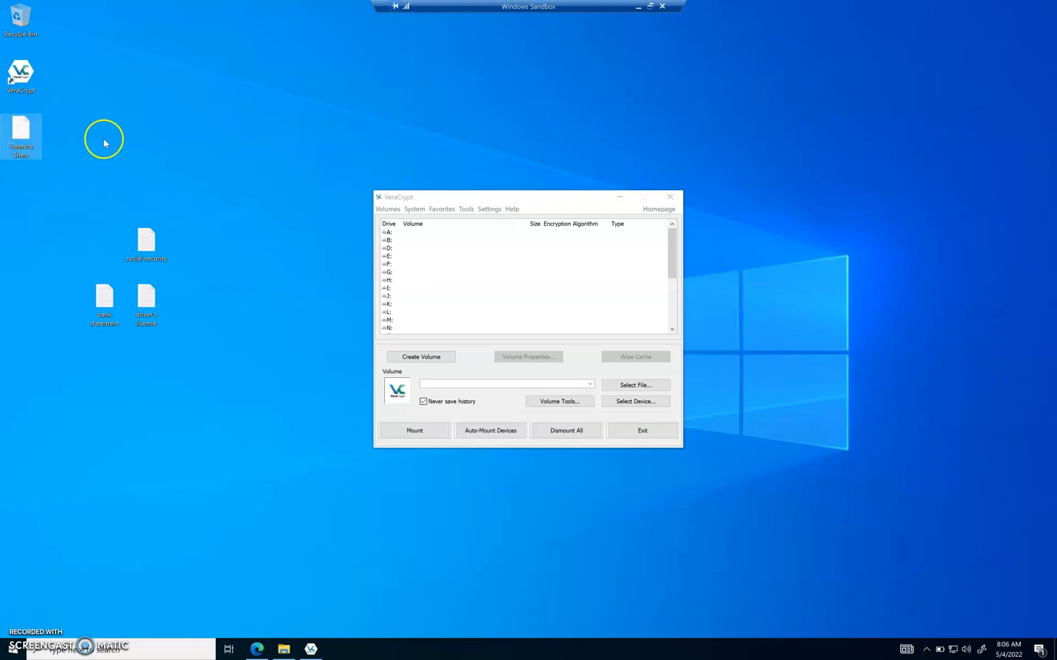
click(241, 204)
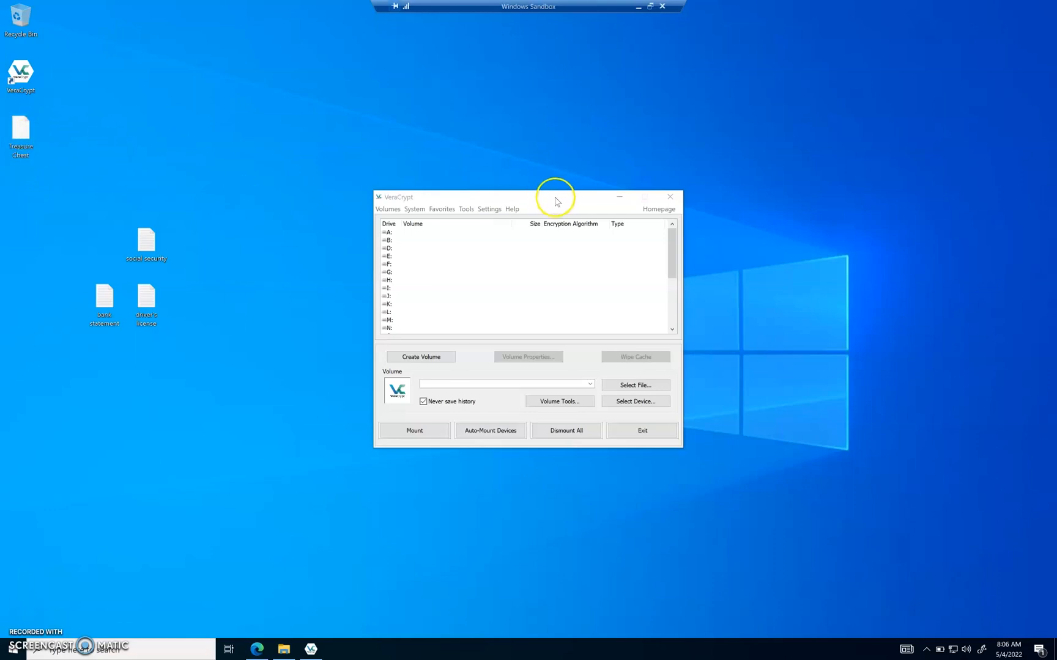
click(516, 198)
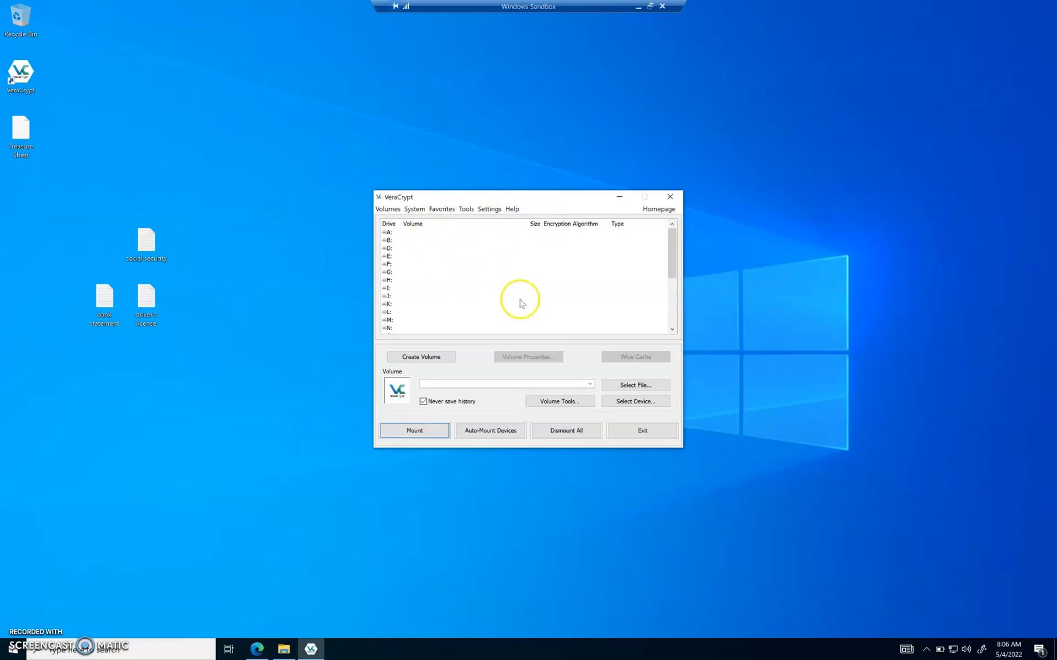
click(18, 87)
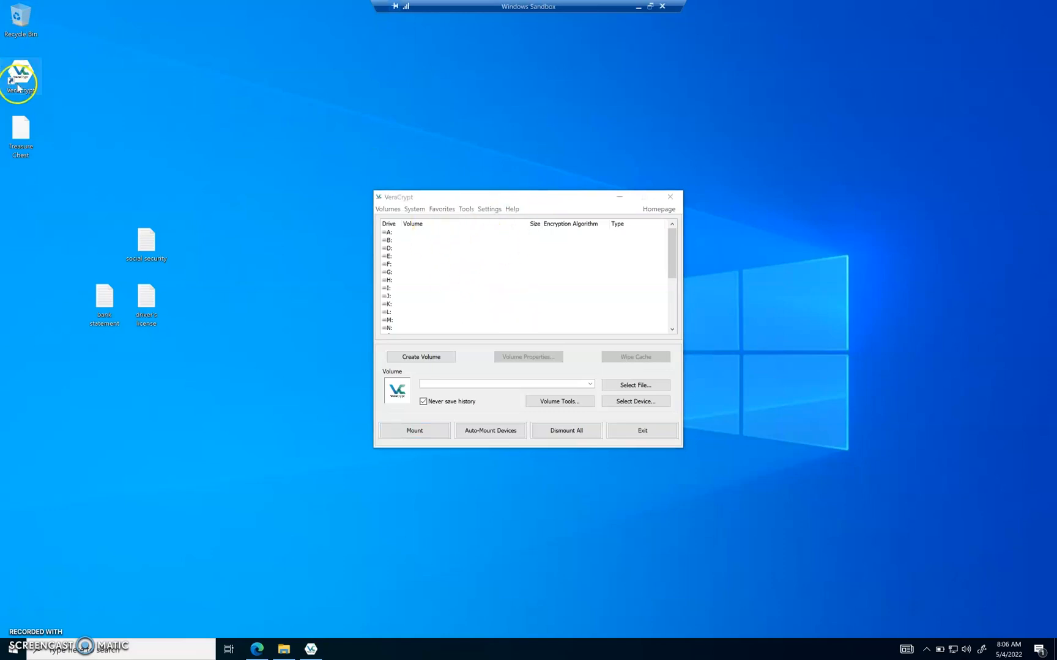
click(511, 199)
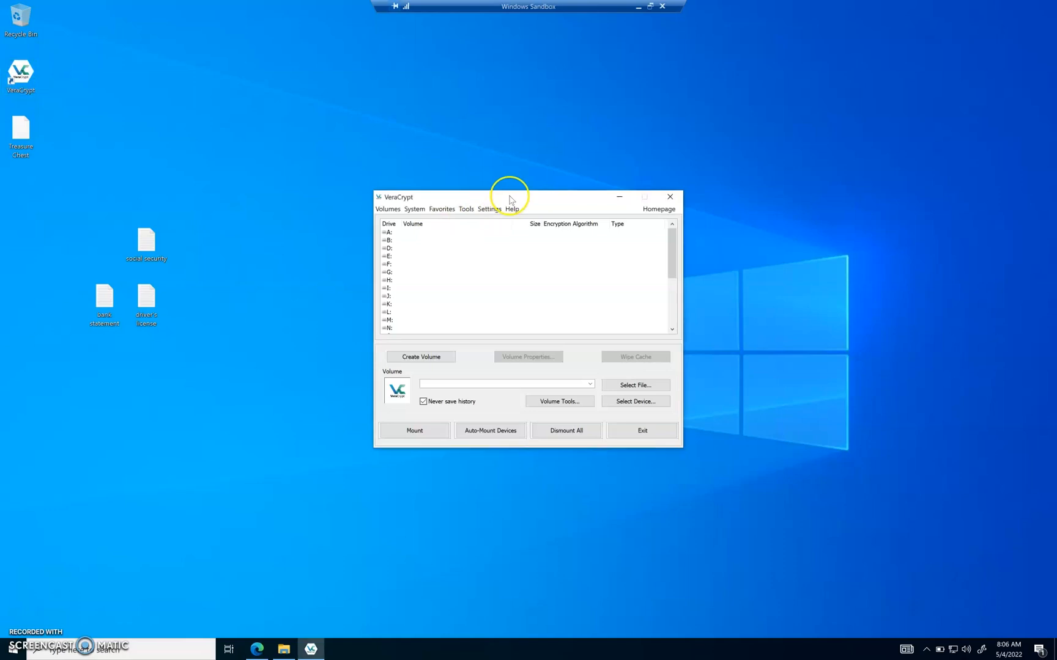
click(396, 272)
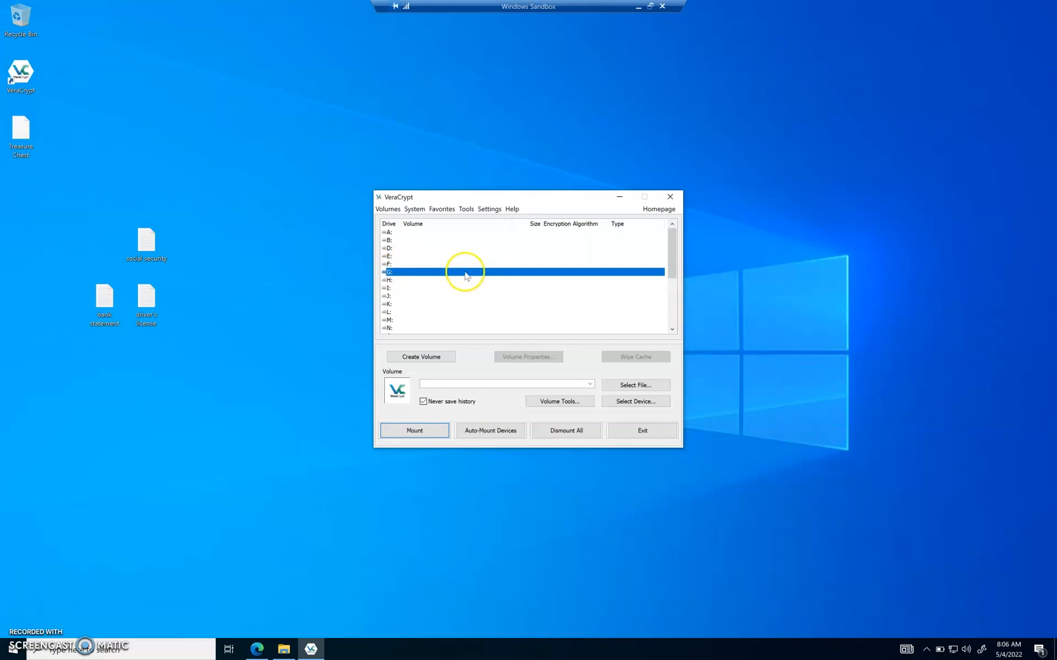
click(404, 288)
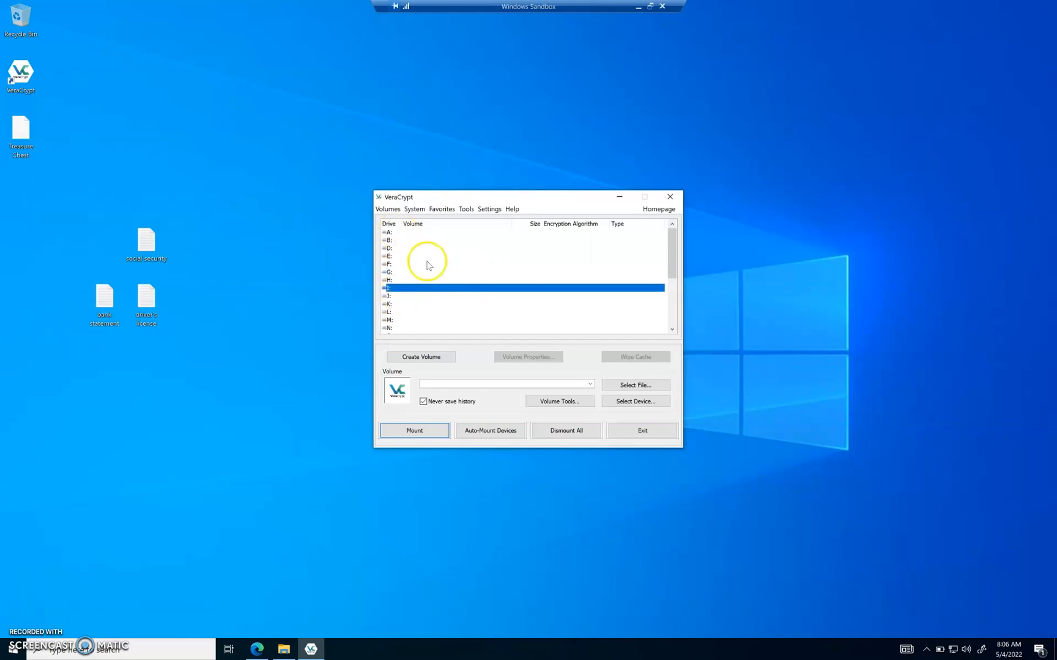
click(413, 273)
click(408, 265)
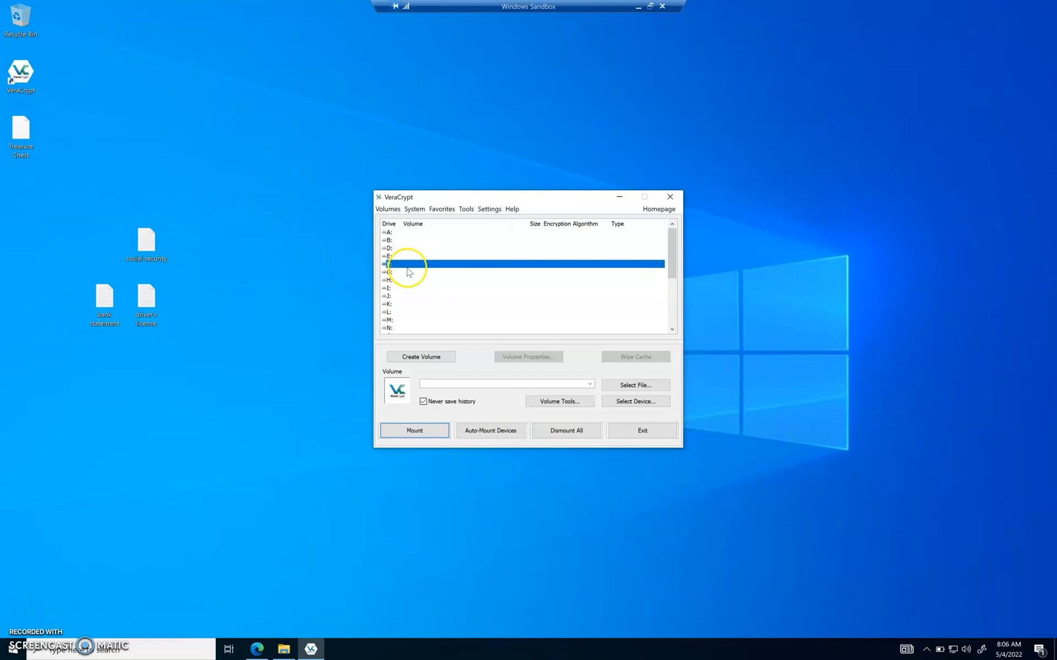
click(450, 274)
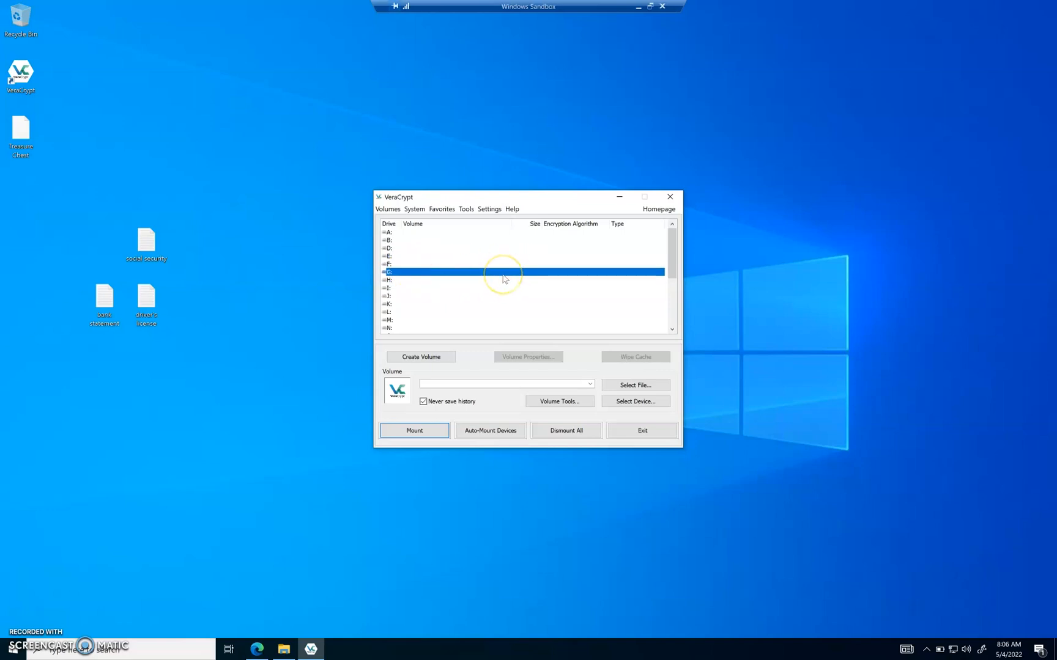
Choose the Desktop's Treasure Chest file as the container to mount on G:
right_click(504, 279)
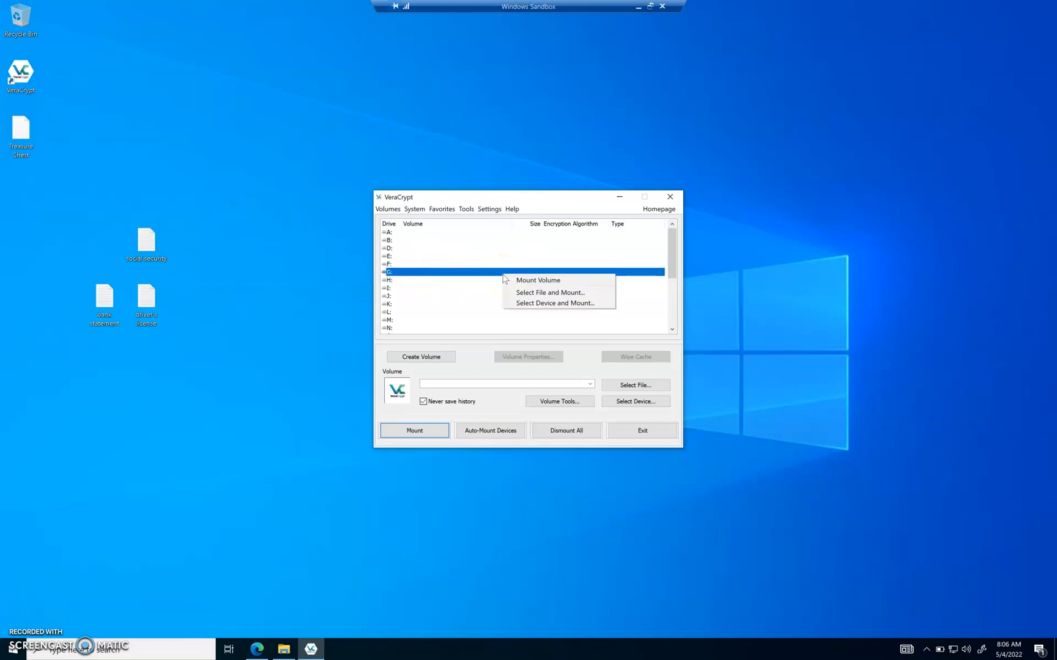
click(543, 293)
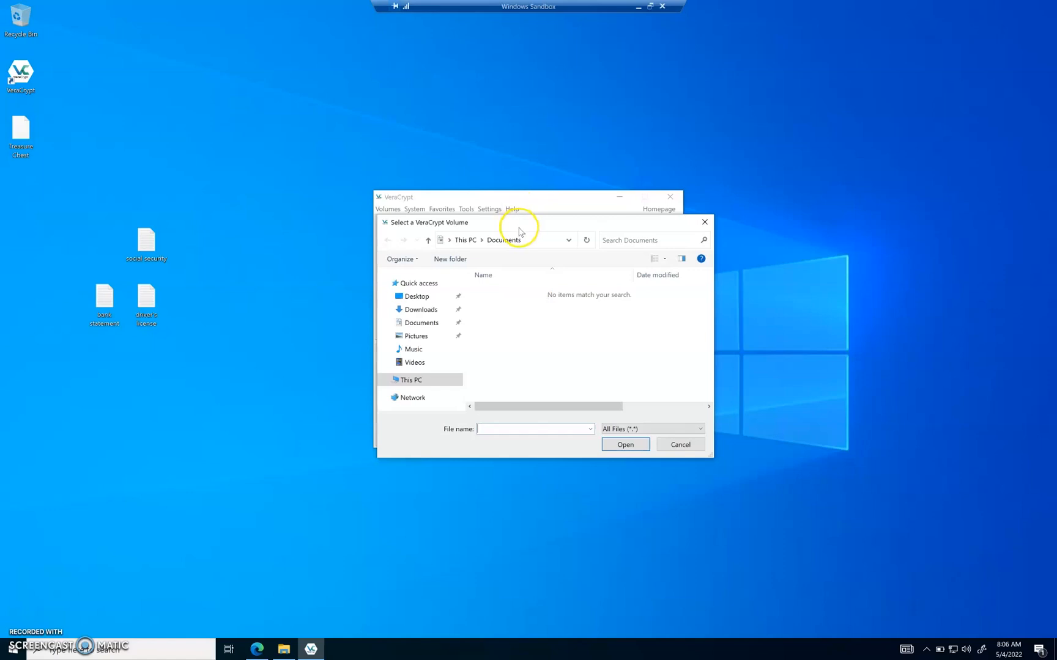
drag(524, 223, 486, 218)
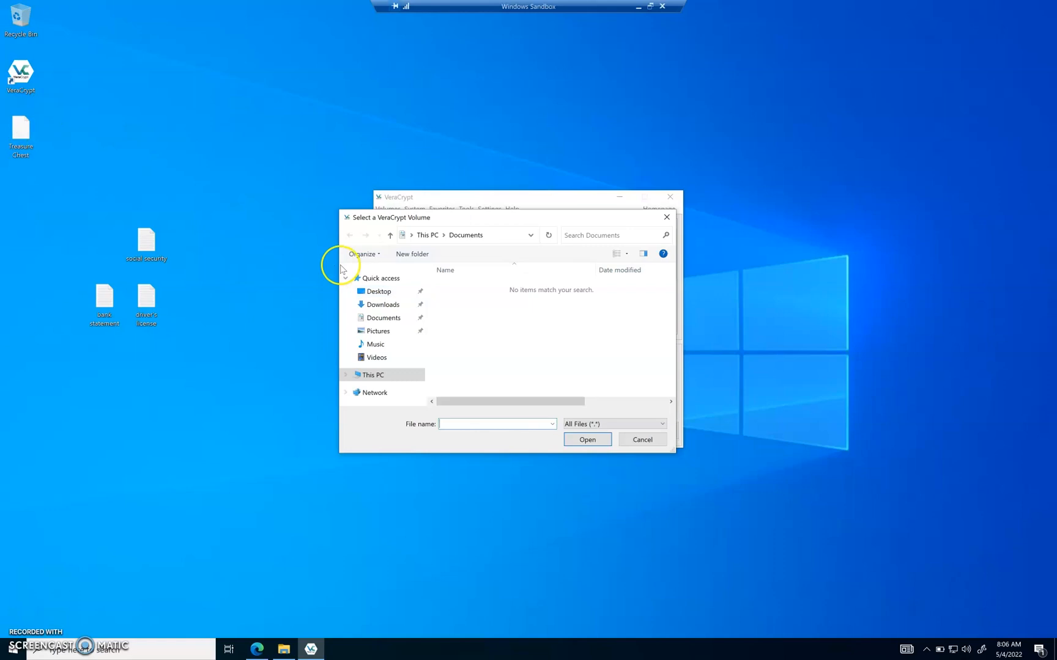
click(384, 295)
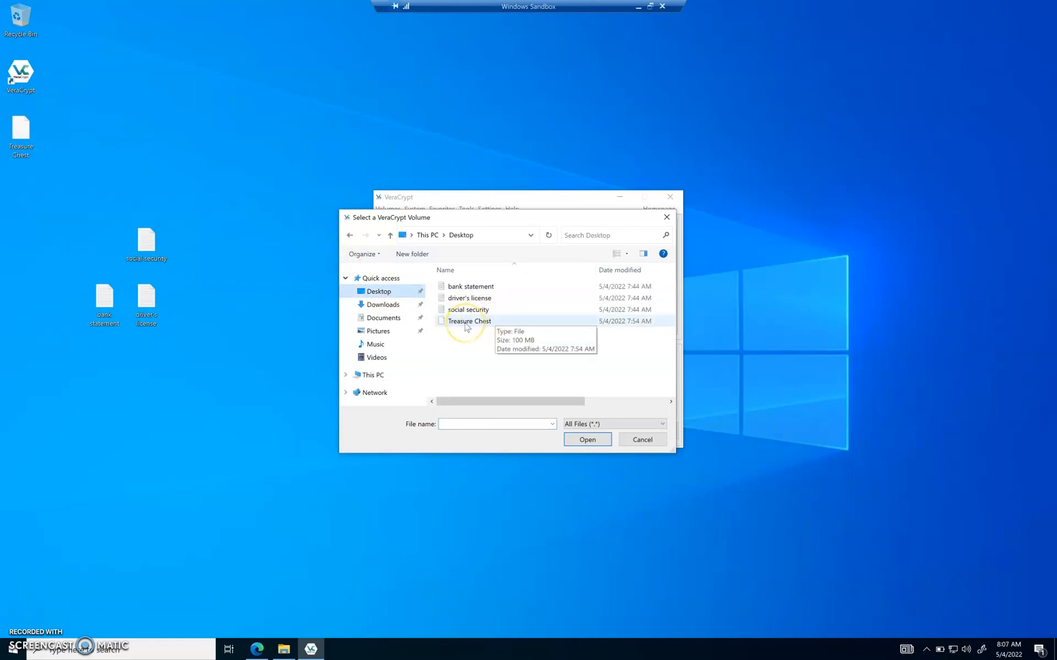
click(466, 324)
click(587, 437)
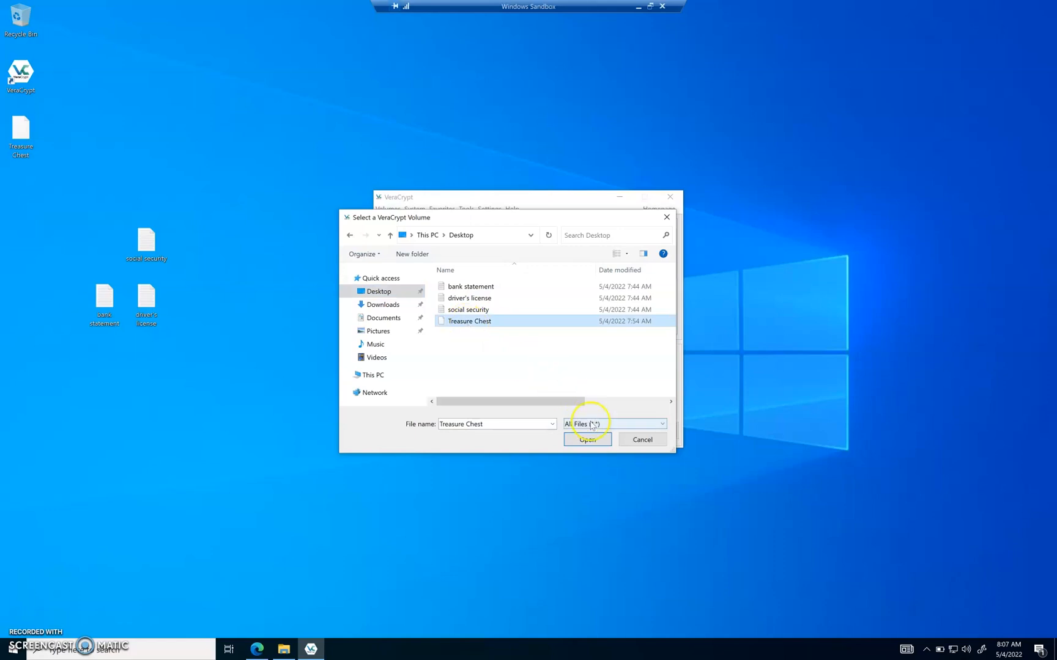
click(584, 444)
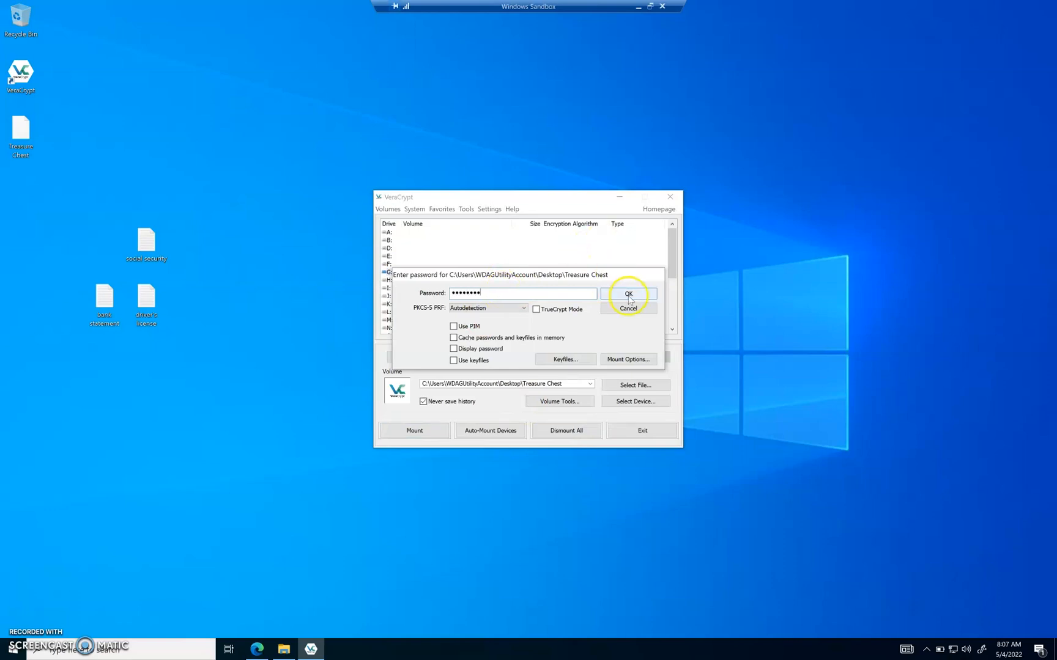
Mount Treasure Chest as drive G: (99 MiB AES volume) and select its row
click(627, 296)
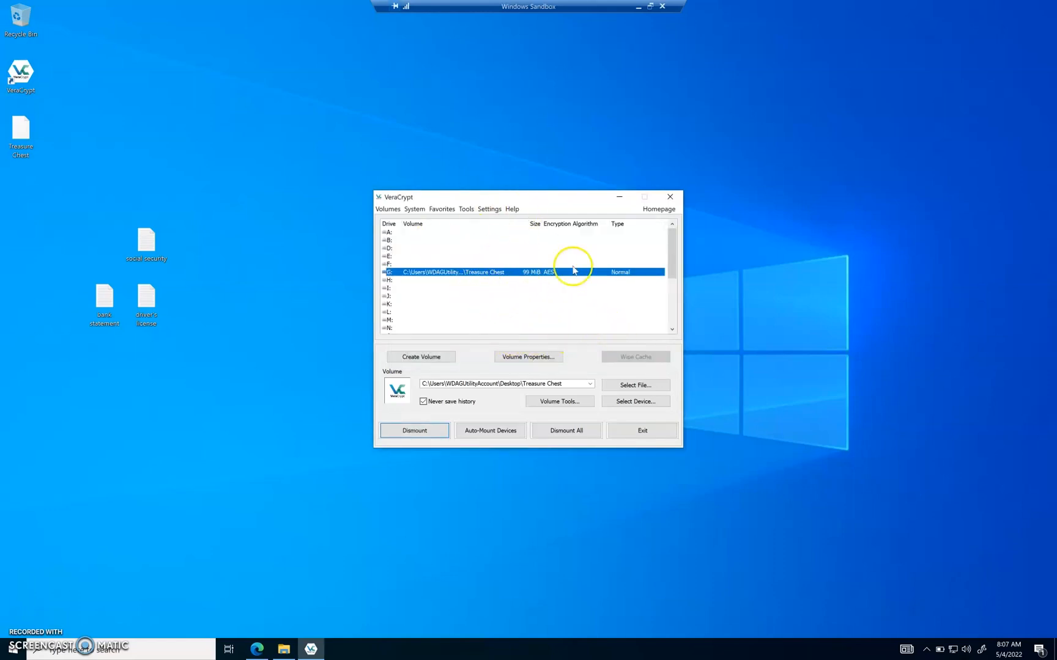
click(523, 313)
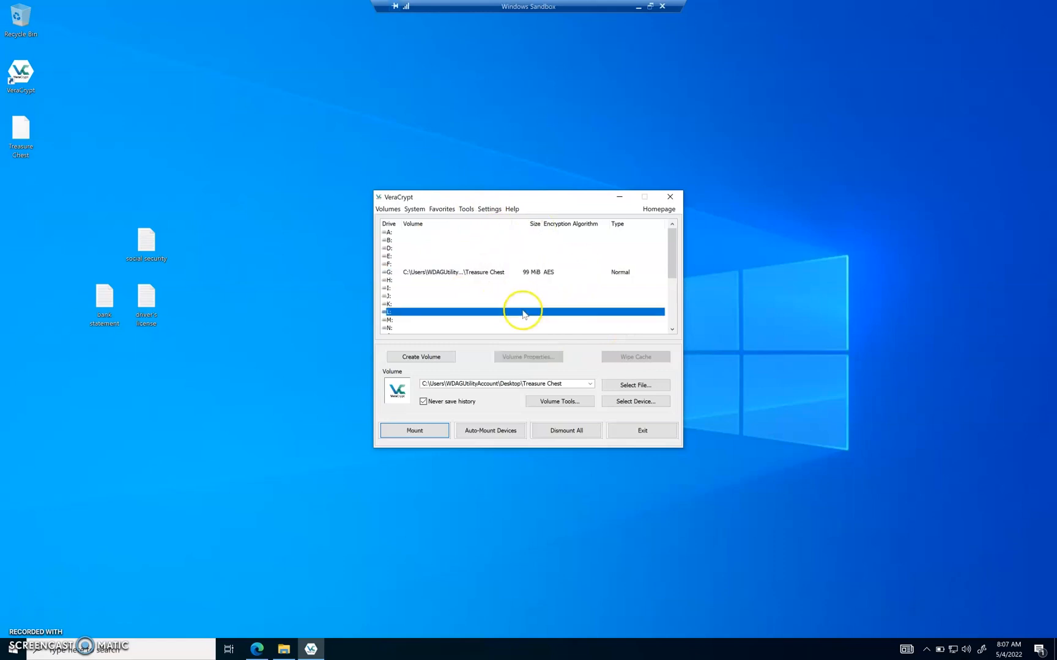
click(522, 273)
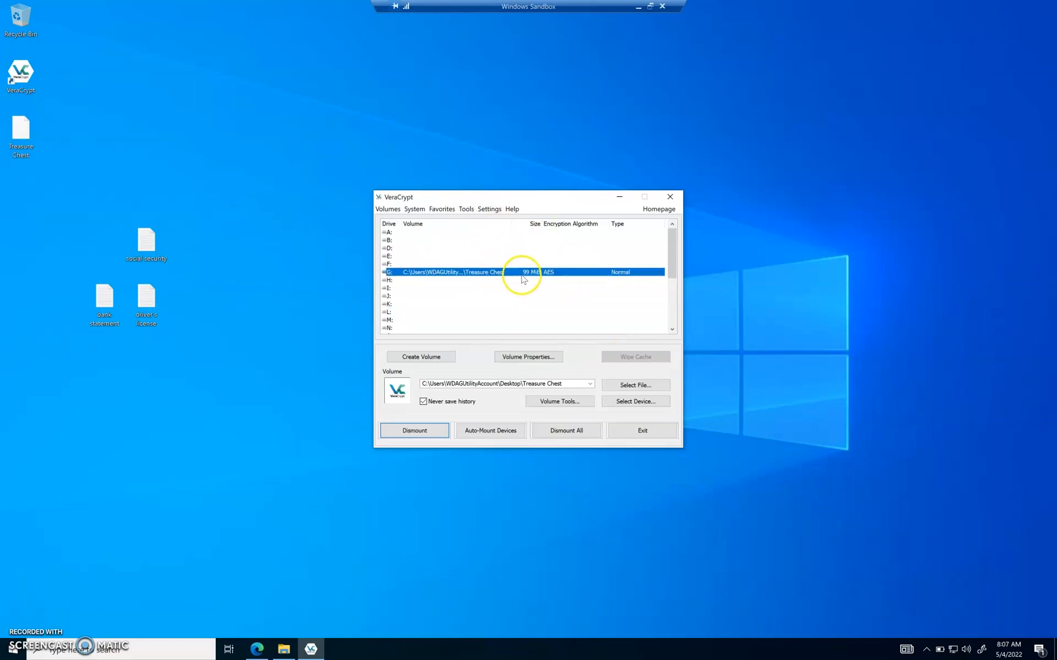
Open mounted drive G: in File Explorer, confirm it is empty, and minimize it
double_click(472, 273)
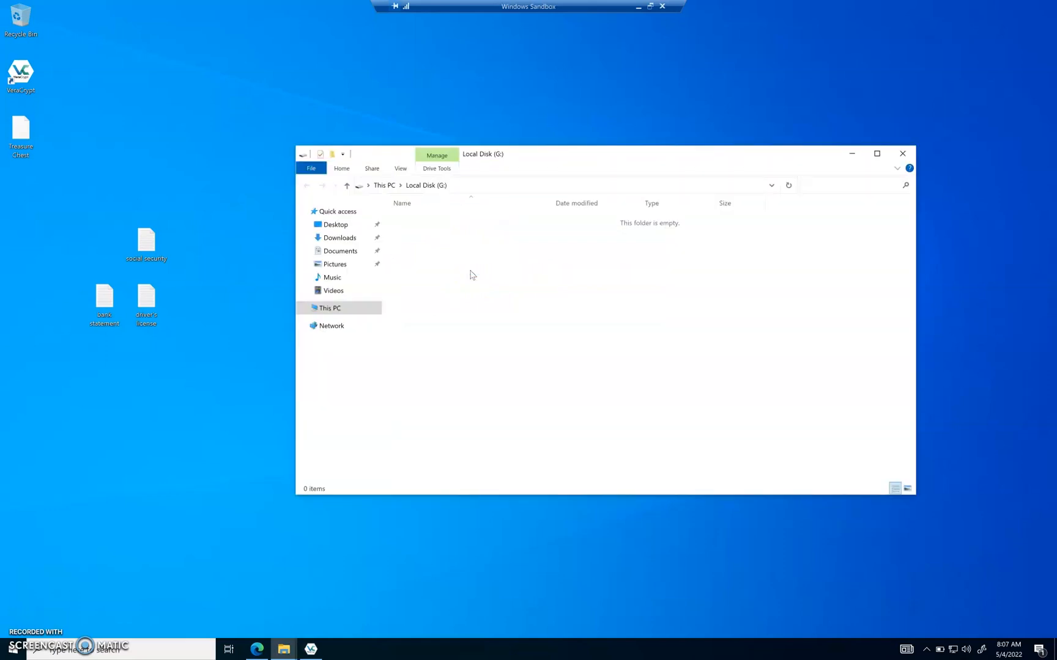
mouse_move(556, 159)
mouse_down()
mouse_move(627, 273)
mouse_move(560, 143)
mouse_up()
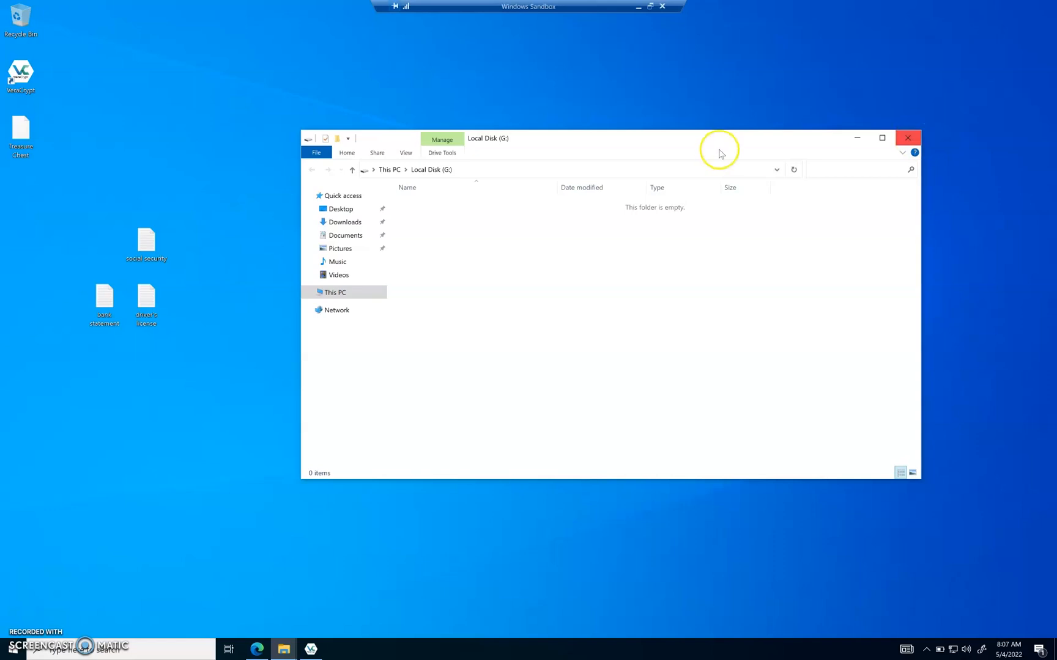
click(856, 138)
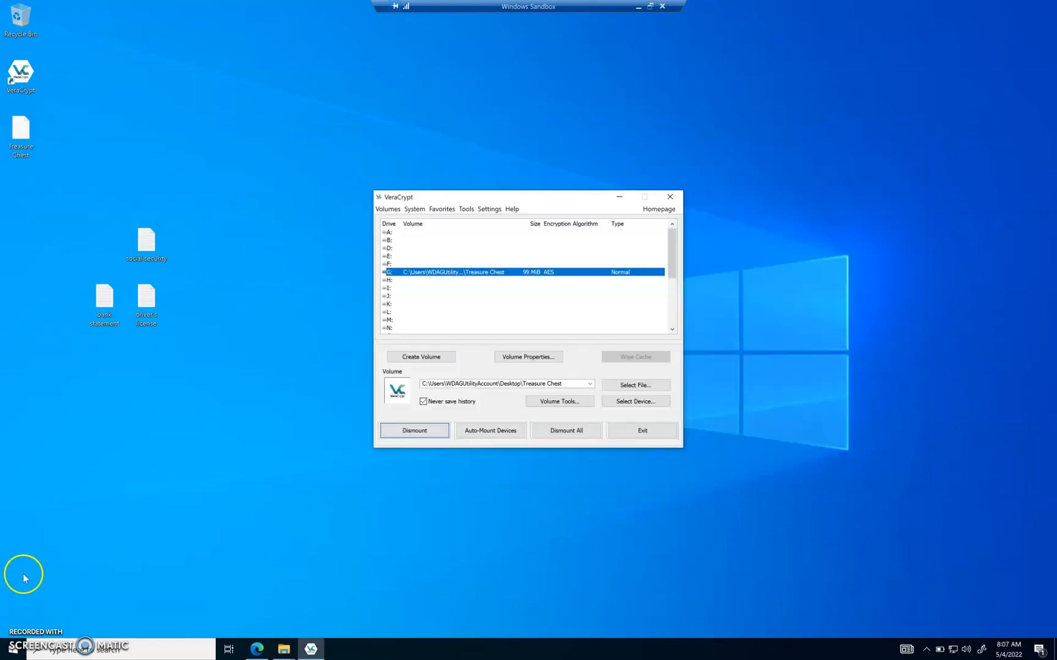
click(10, 653)
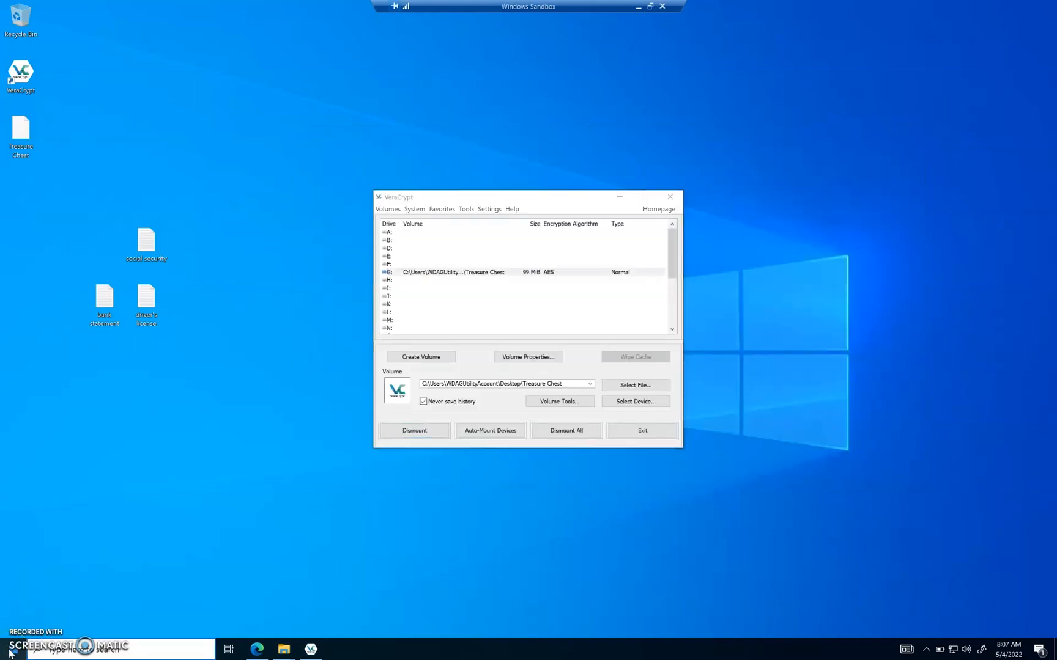
text(thi)
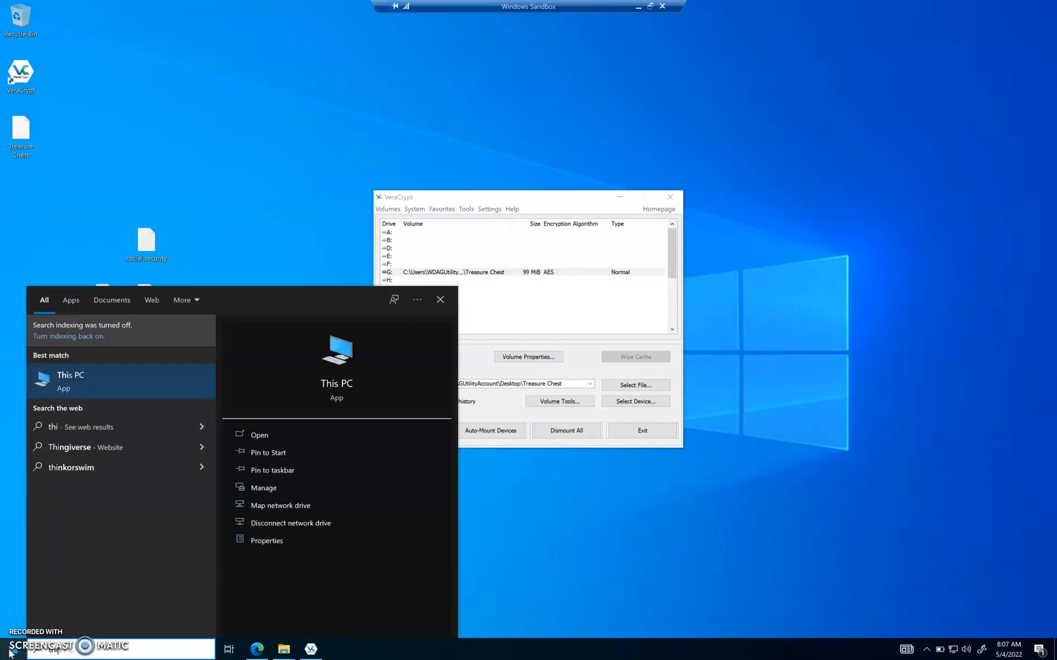
click(58, 378)
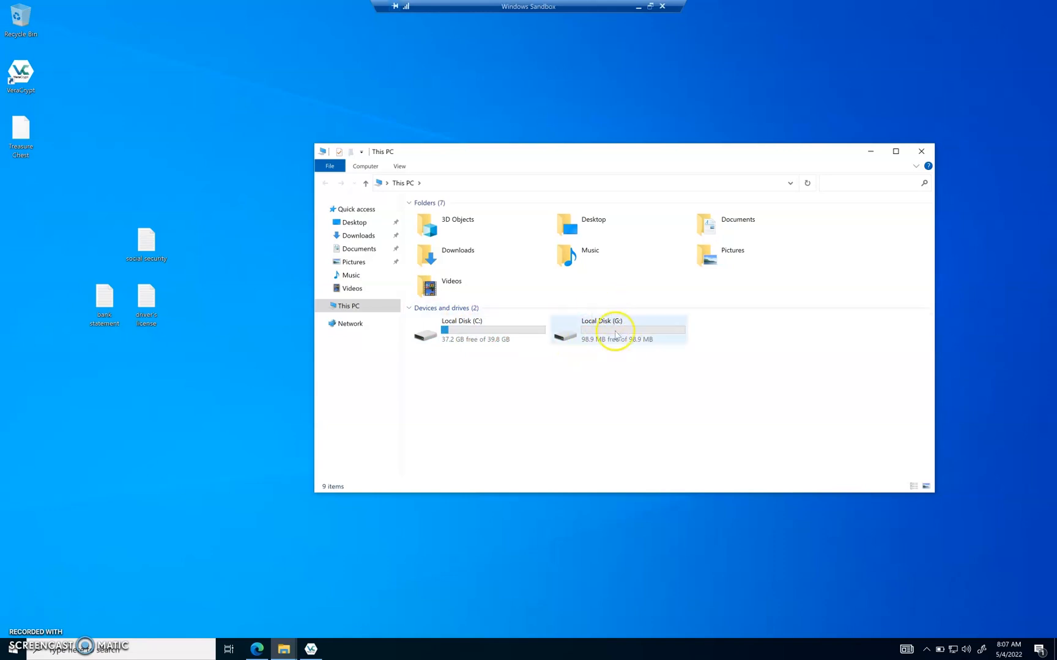
drag(659, 153, 691, 122)
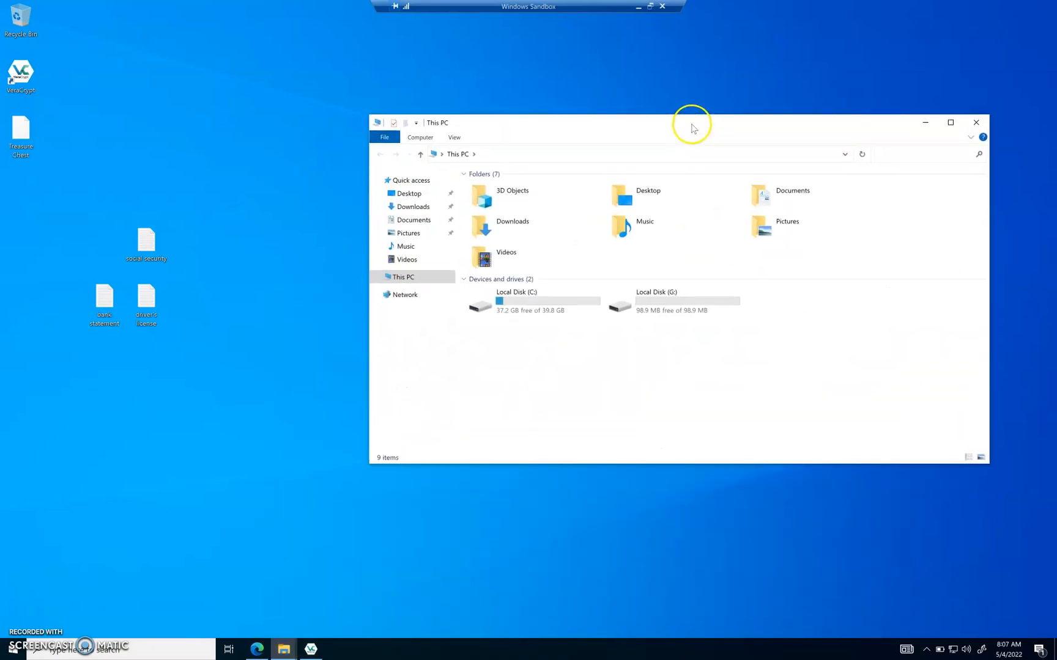
click(640, 312)
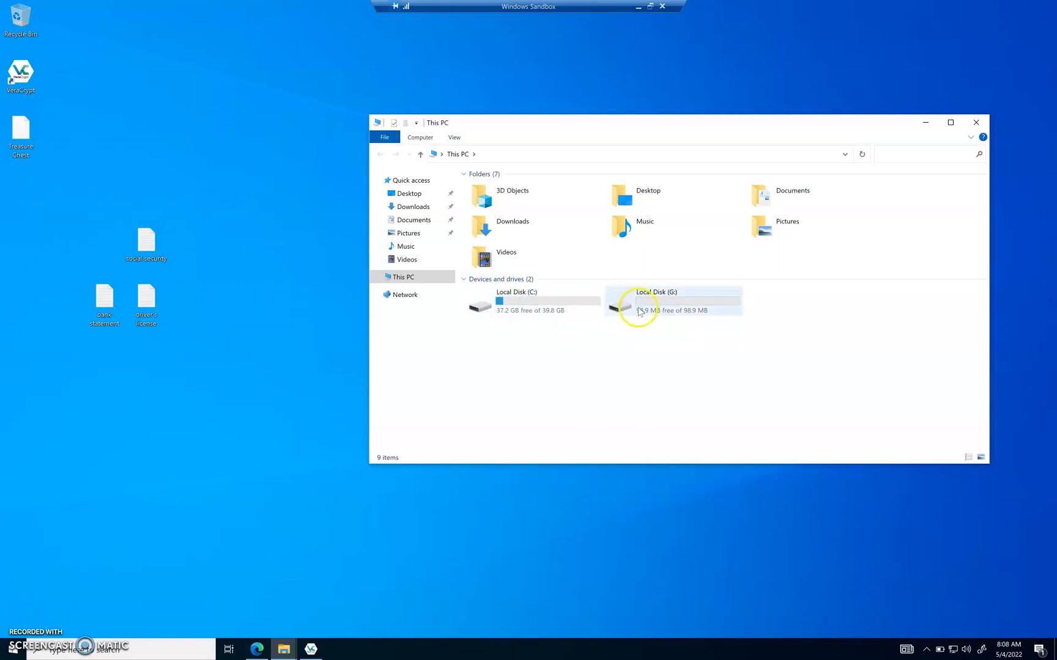
click(530, 301)
click(667, 326)
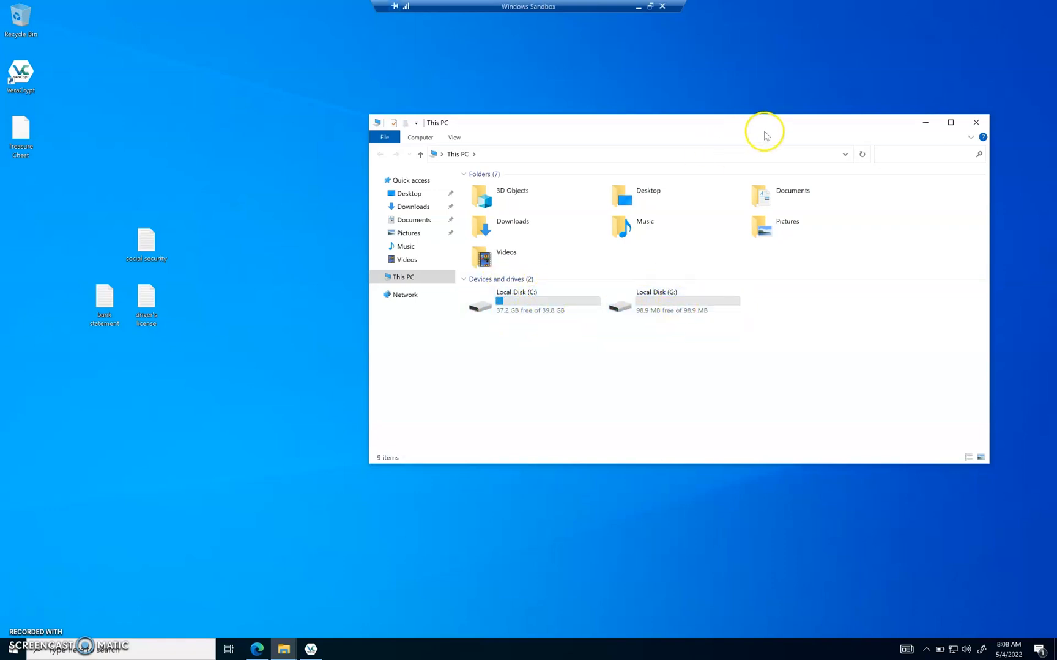
drag(764, 131, 649, 178)
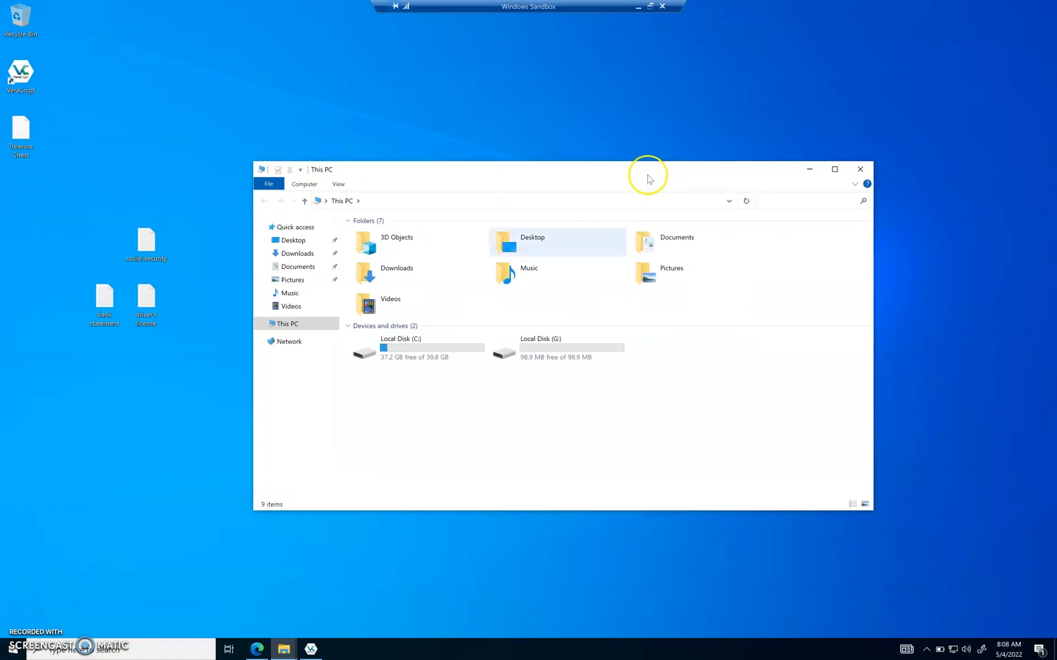
click(860, 171)
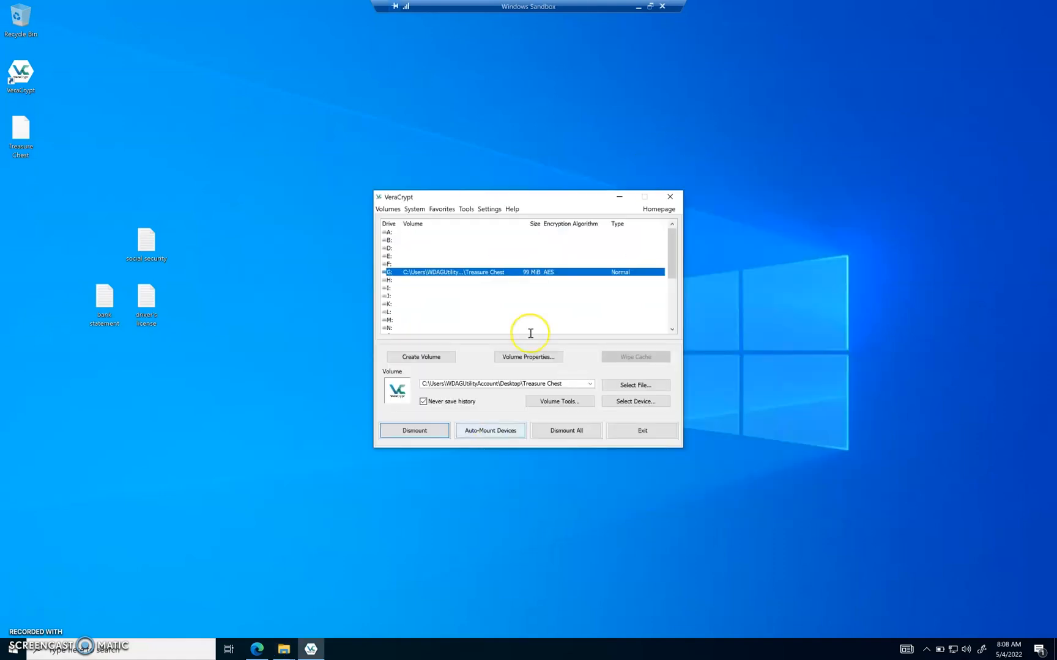
Restore the Local Disk (G:) window and cut the three text files from the desktop
mouse_move(290, 653)
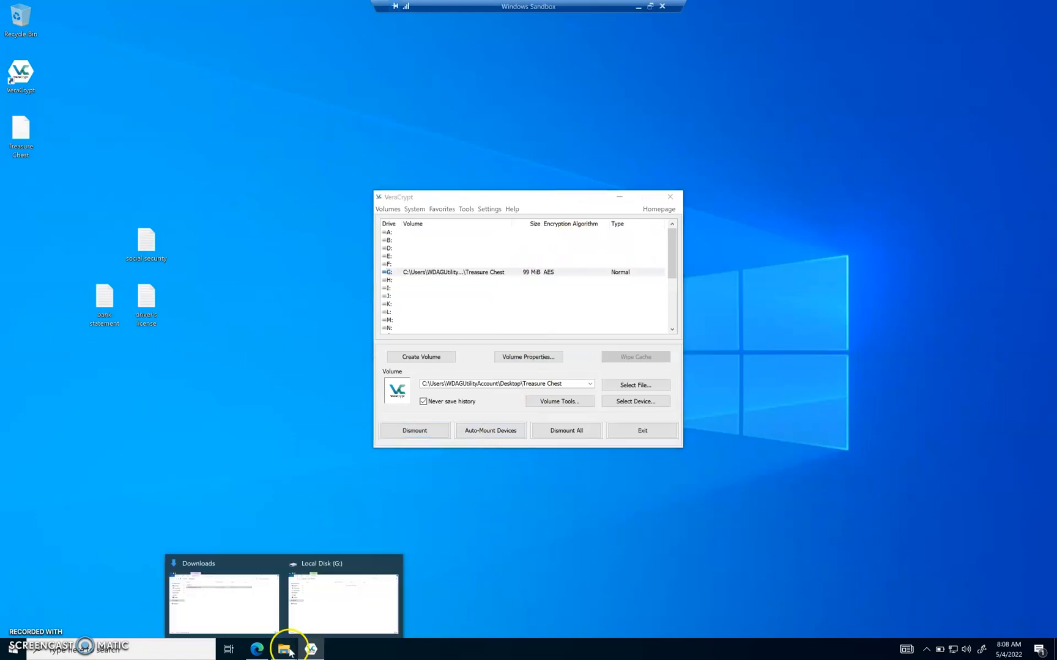
click(350, 595)
drag(618, 138, 662, 134)
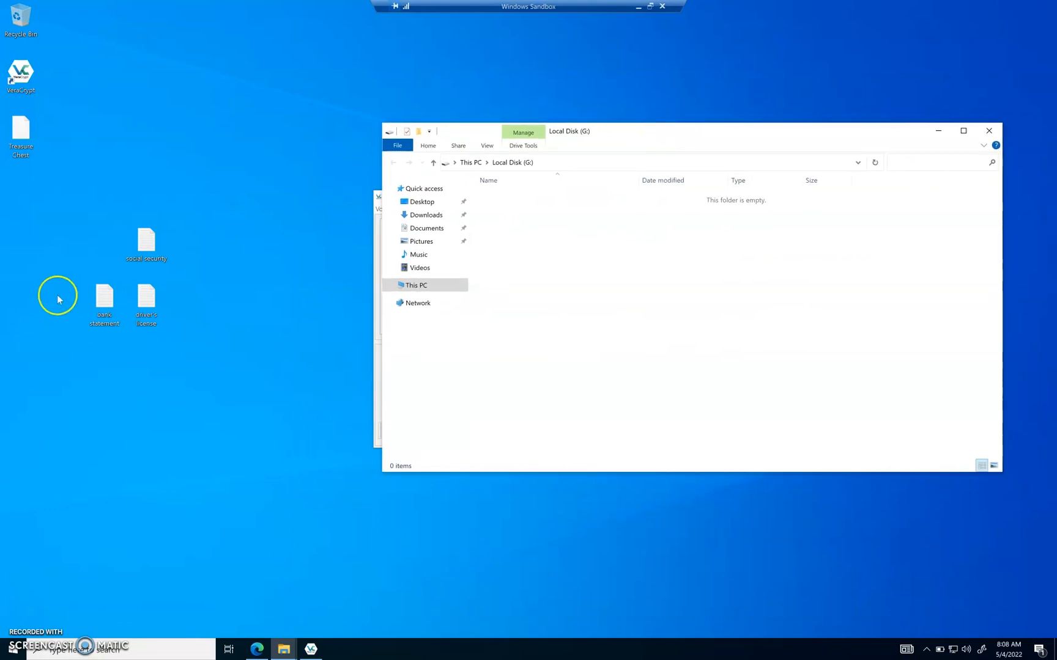
drag(180, 342, 76, 218)
right_click(146, 242)
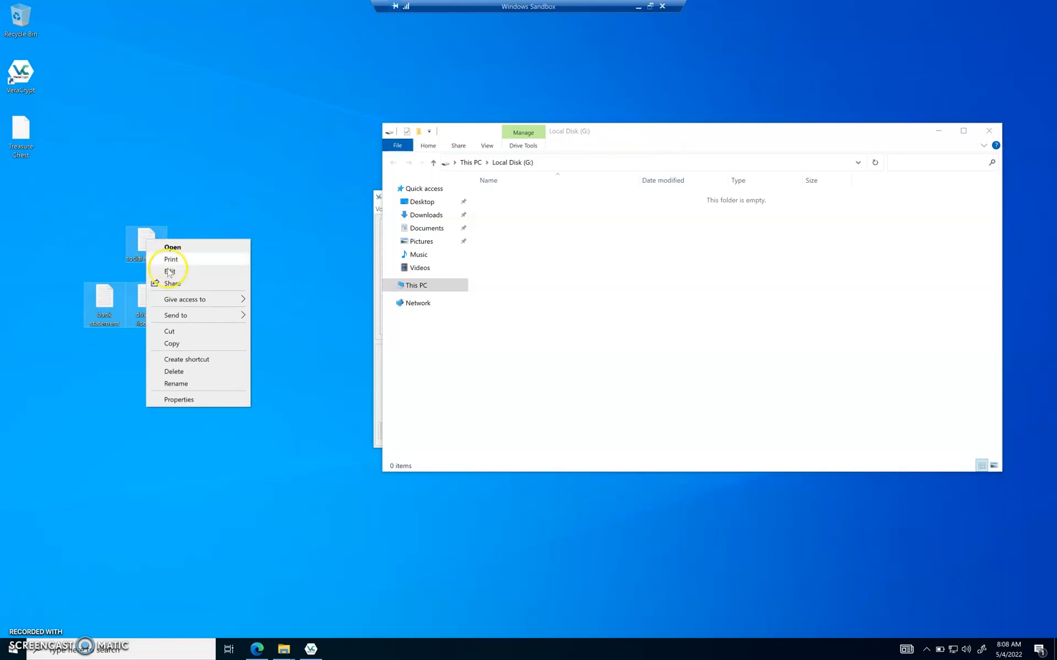
click(177, 336)
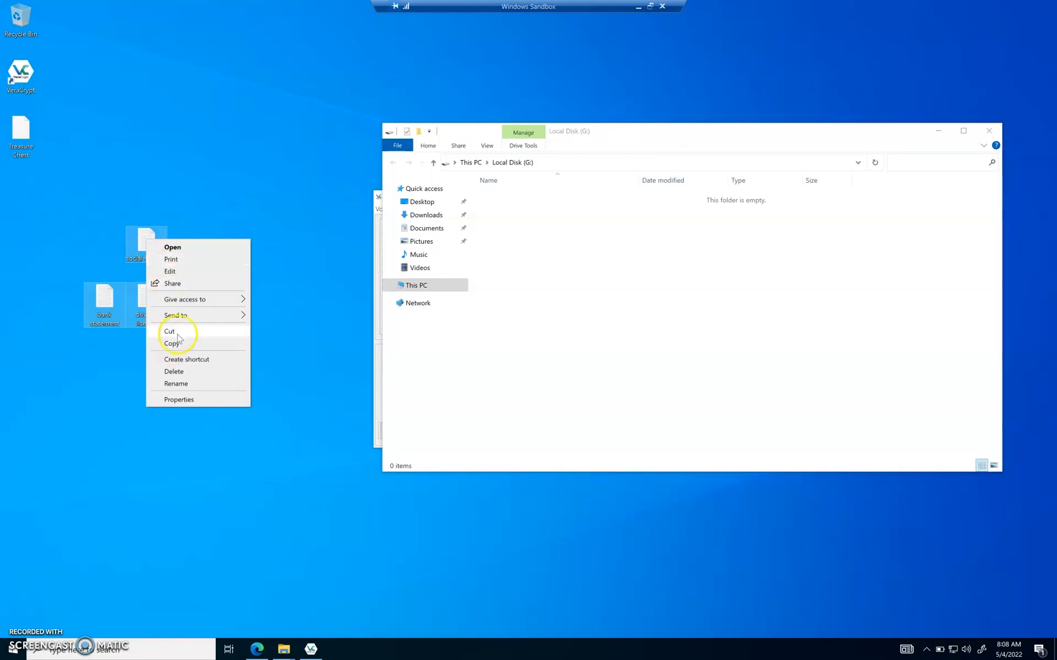
Paste social security, driver's license and bank statement into G: and close the window
right_click(575, 321)
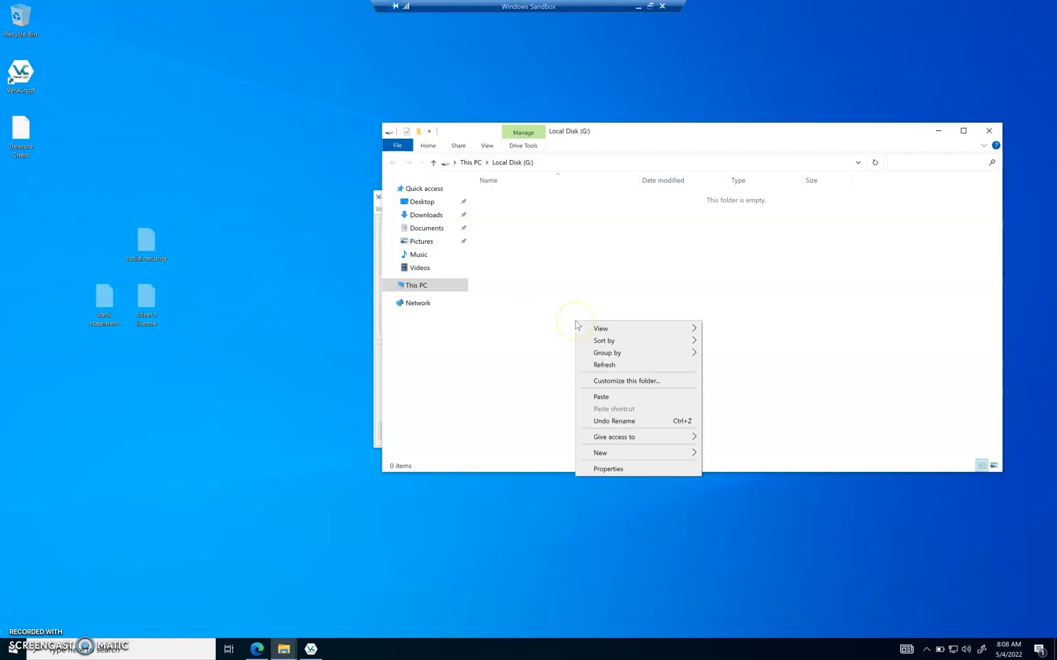
click(602, 397)
drag(689, 132, 538, 162)
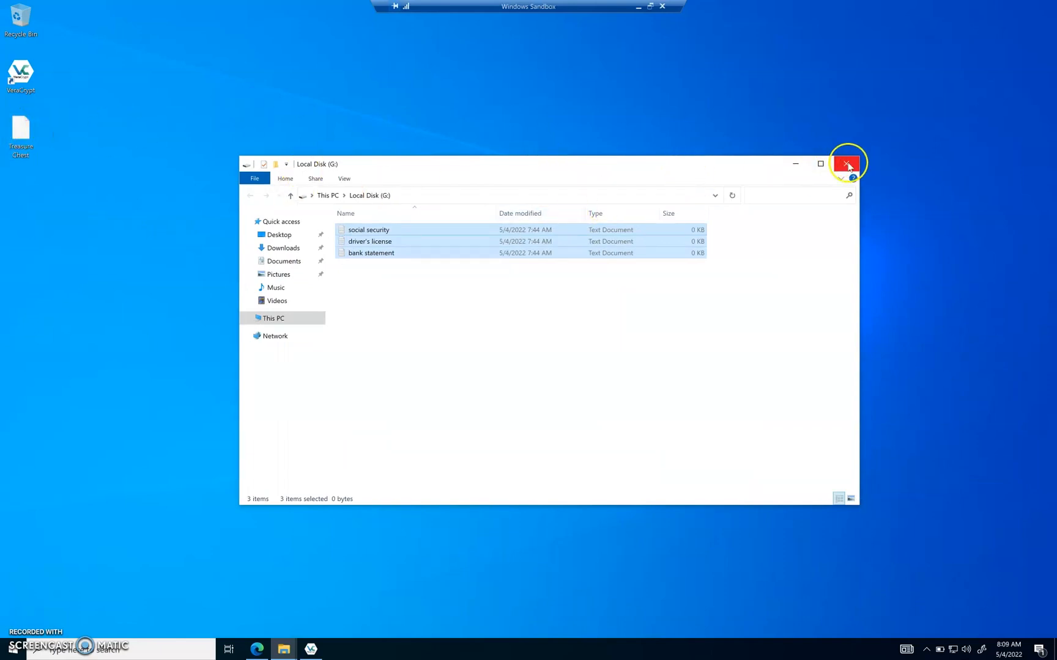
click(847, 163)
Restore VeraCrypt, open the mounted G: volume from its drive list, then close it
click(311, 649)
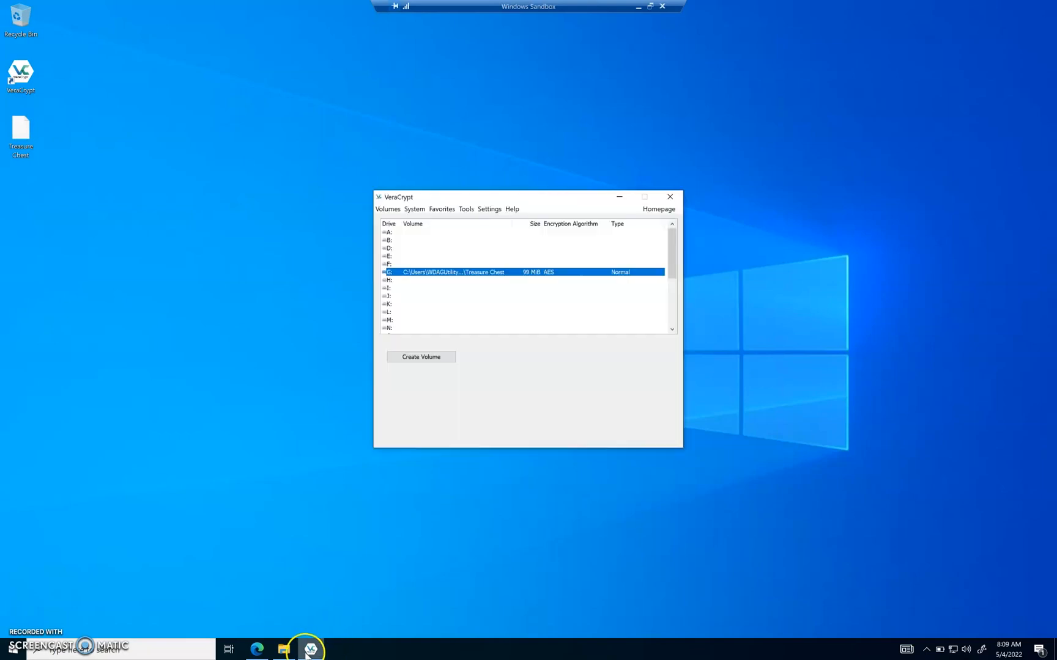
drag(514, 197, 528, 129)
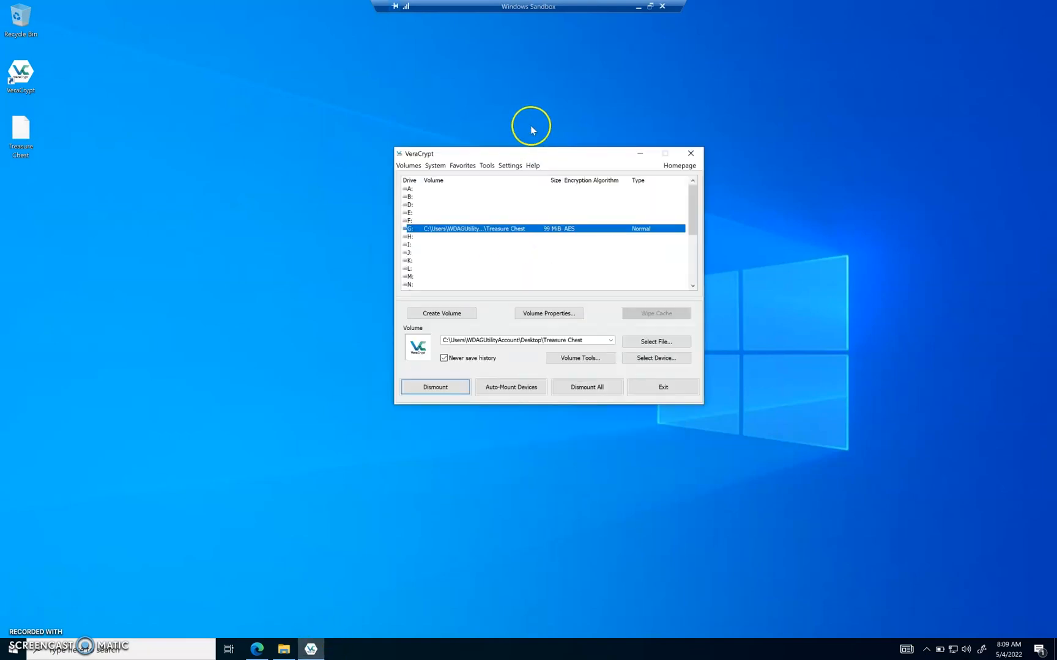
click(495, 237)
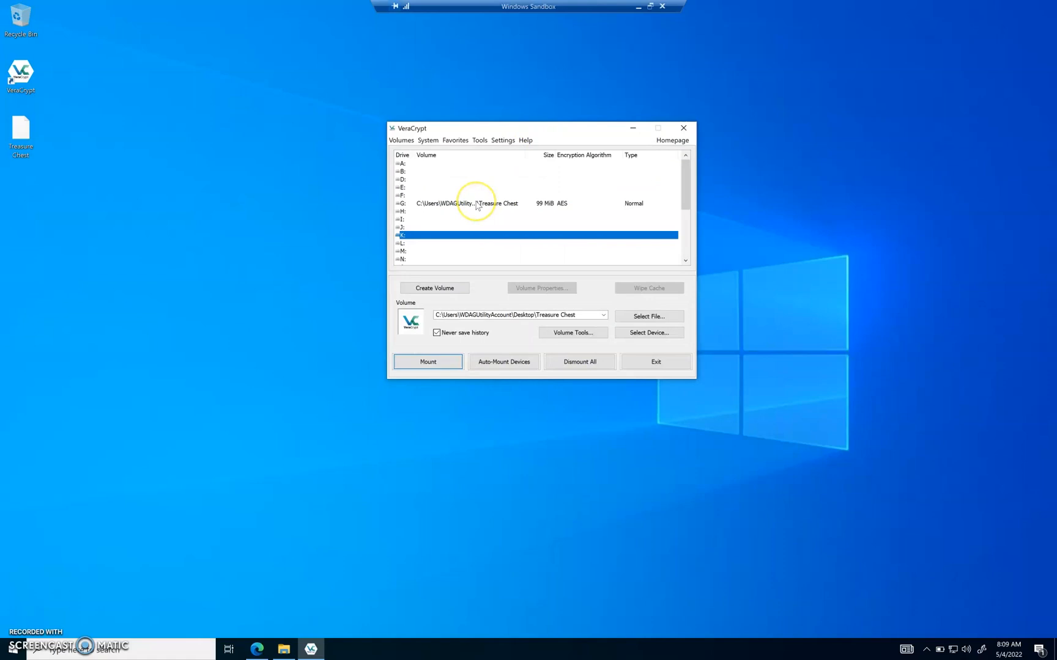
double_click(476, 204)
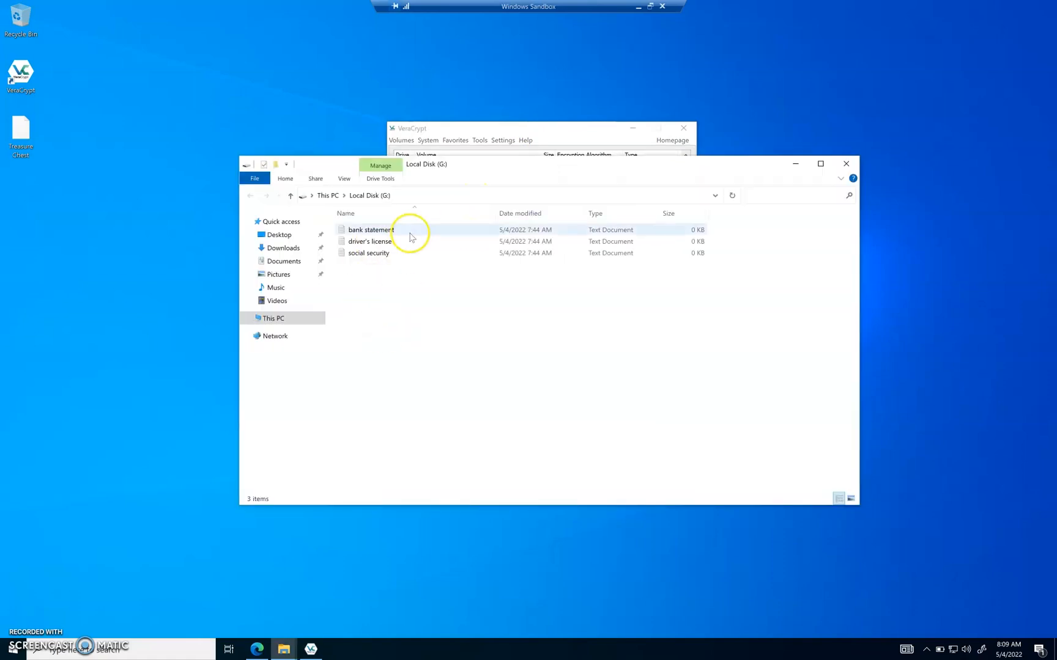
click(846, 165)
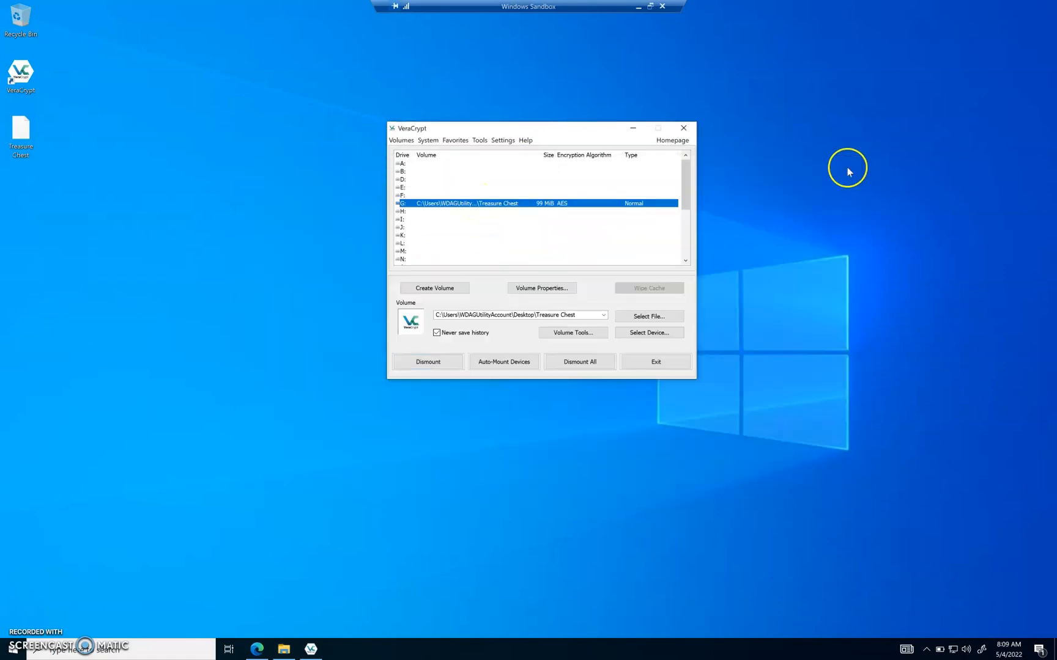
Open Local Disk (G:) through This PC to verify the three files, then close it
click(61, 648)
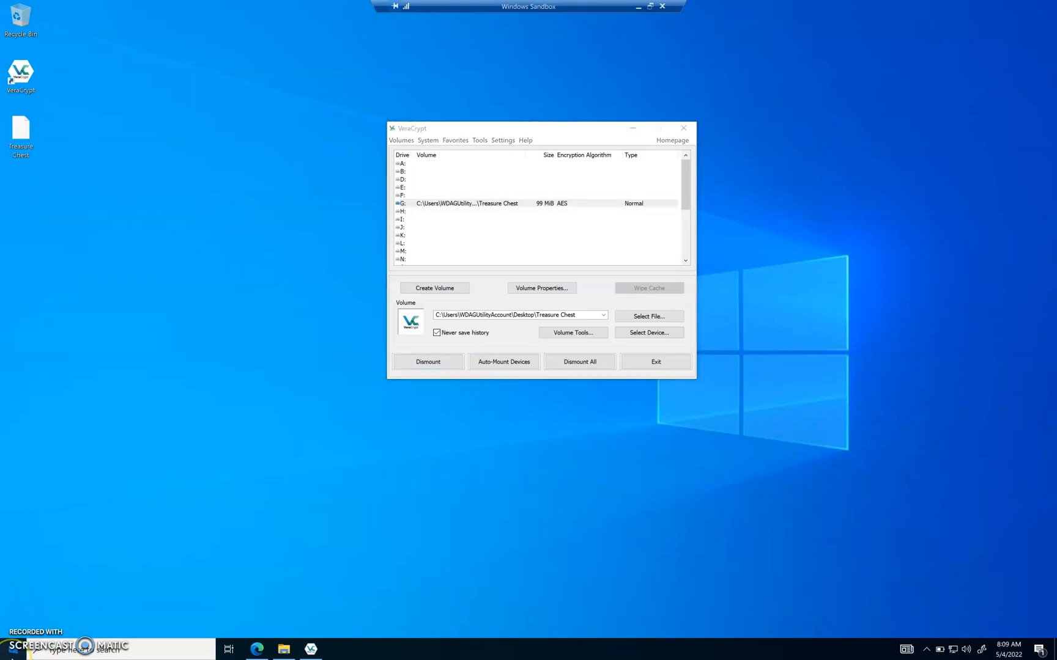
text(this)
key(Return)
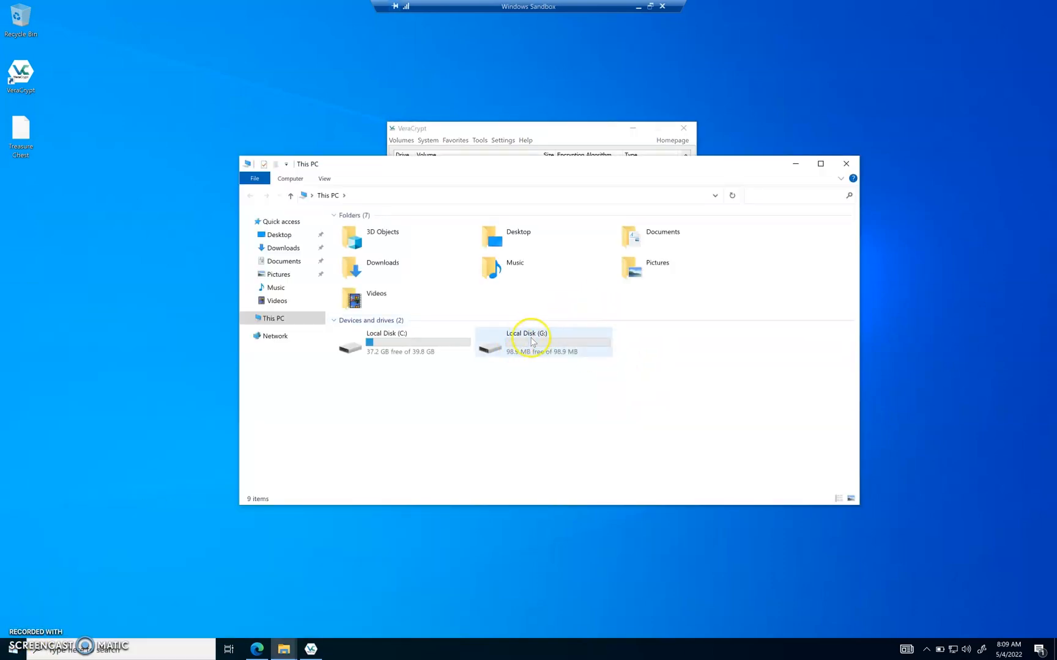
double_click(523, 345)
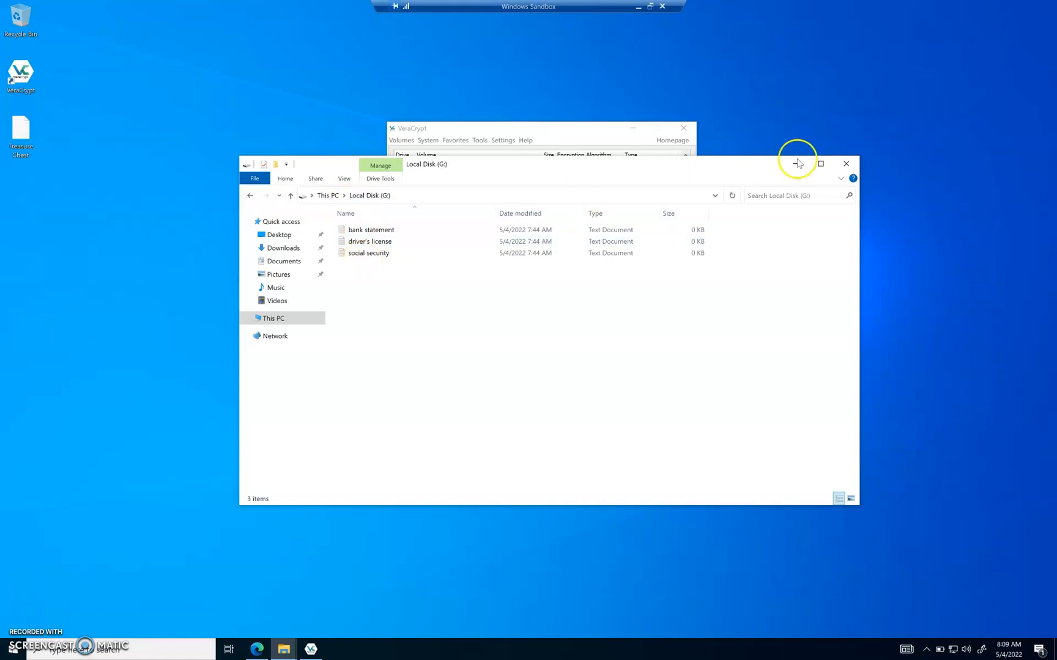
click(846, 164)
mouse_move(584, 136)
mouse_down()
mouse_move(571, 141)
mouse_move(579, 145)
mouse_up()
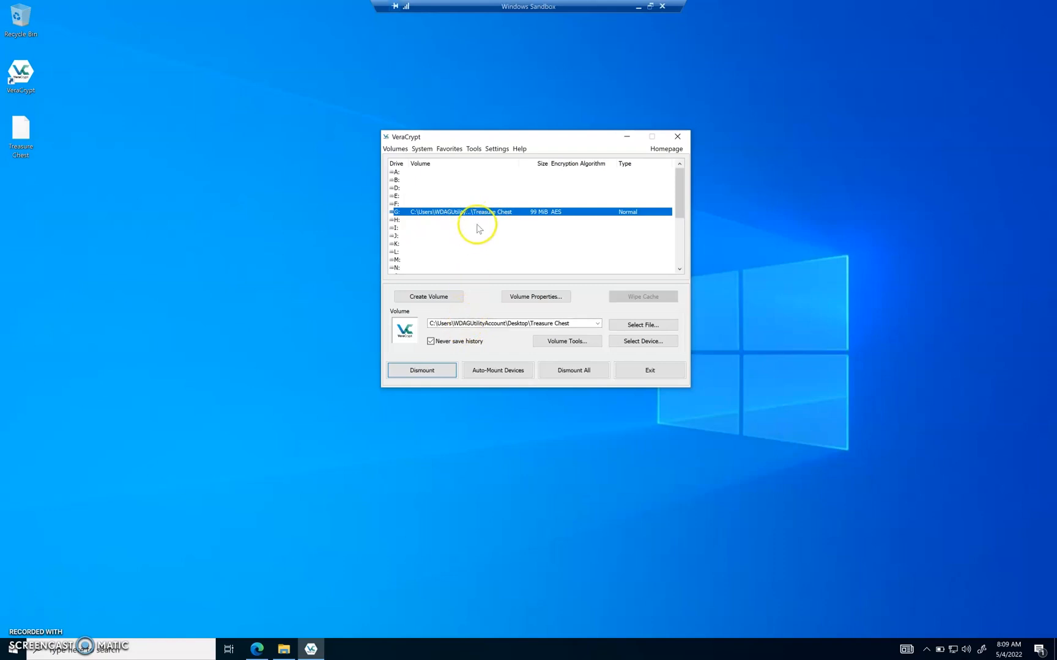
Dismount the Treasure Chest volume from G: and open This PC in File Explorer
click(445, 375)
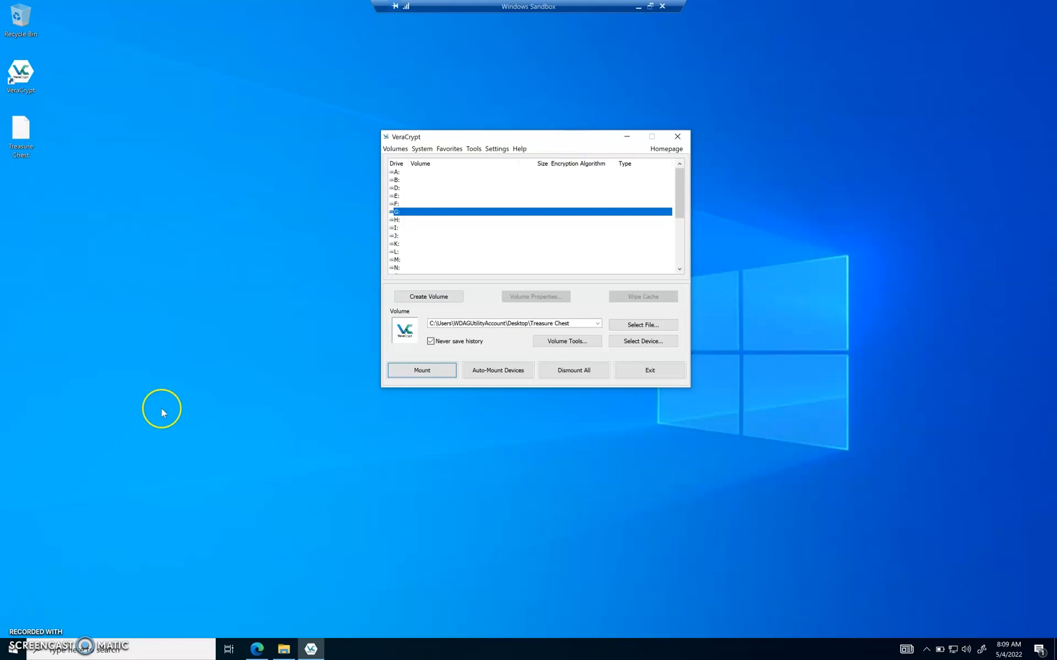
key(super)
text(this)
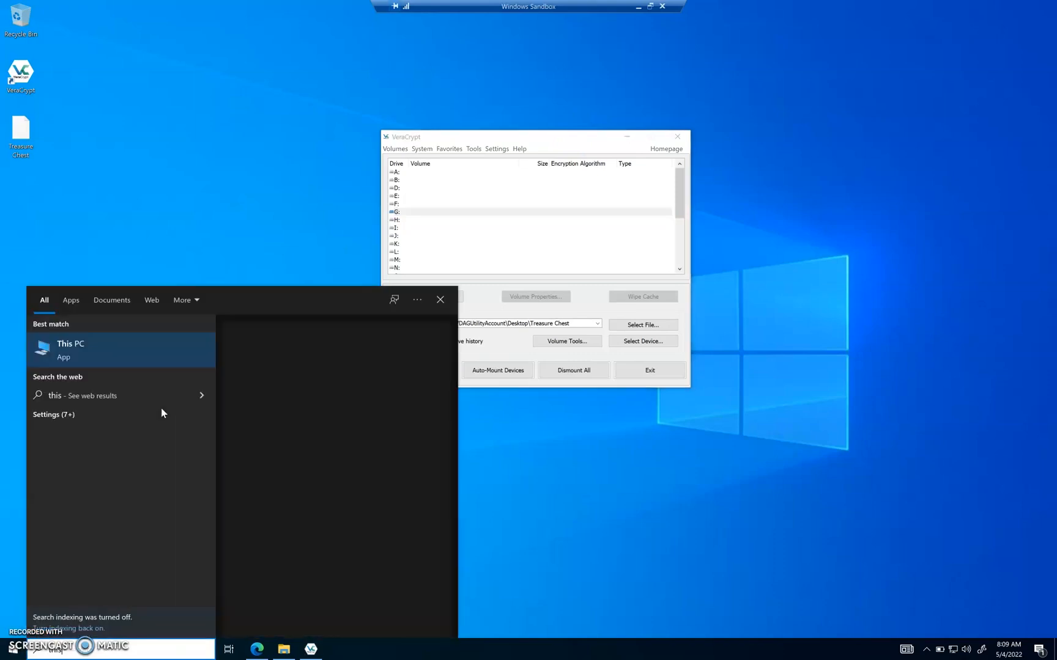
key(Return)
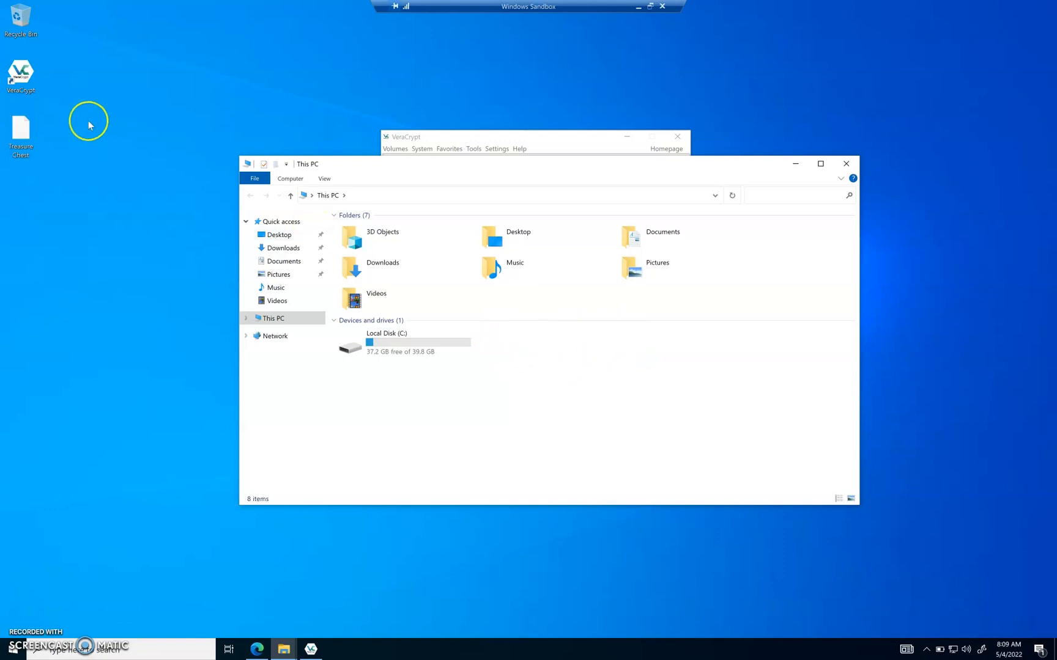
Try opening the Treasure Chest file, dismiss the app chooser, and reposition its desktop icon
double_click(25, 134)
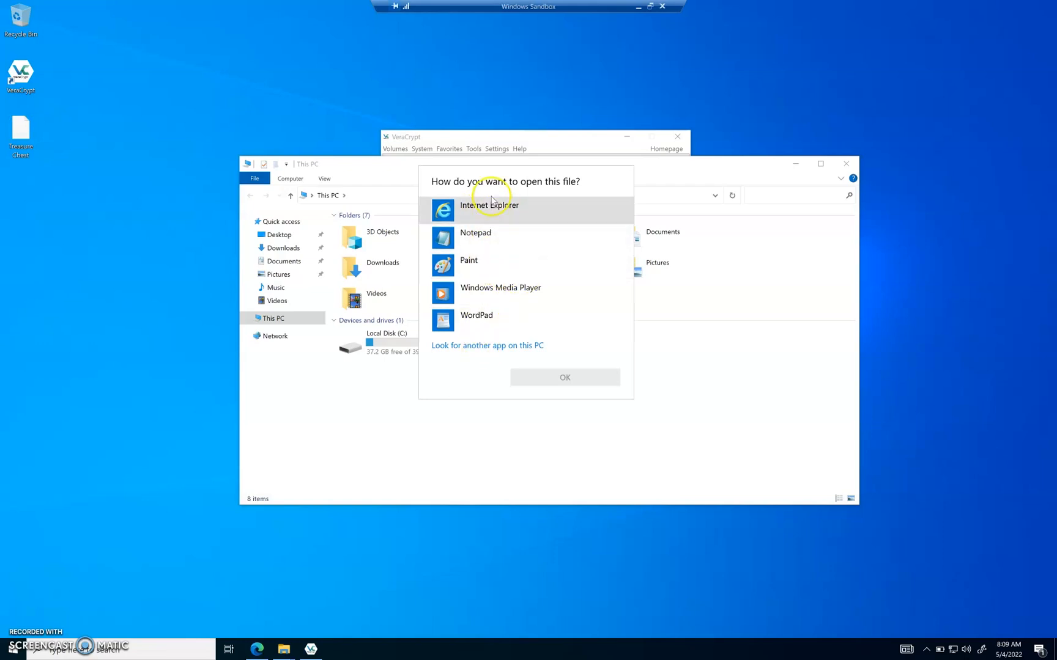
click(147, 240)
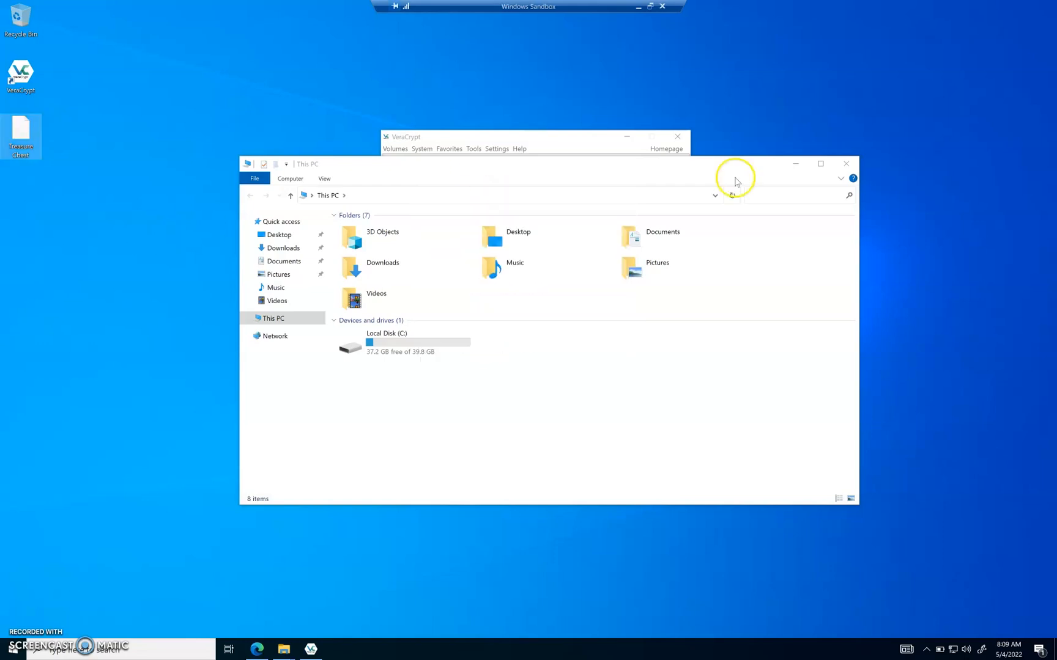
drag(21, 140, 52, 177)
drag(142, 200, 107, 206)
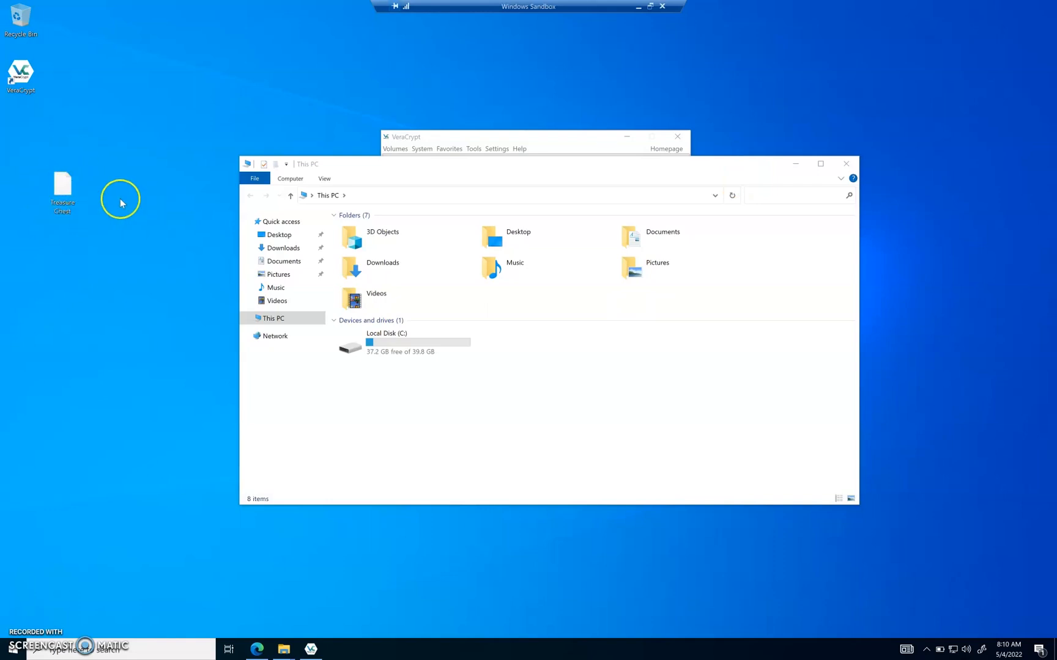
Minimize This PC, exit VeraCrypt, and move the Treasure Chest icon back up
click(796, 164)
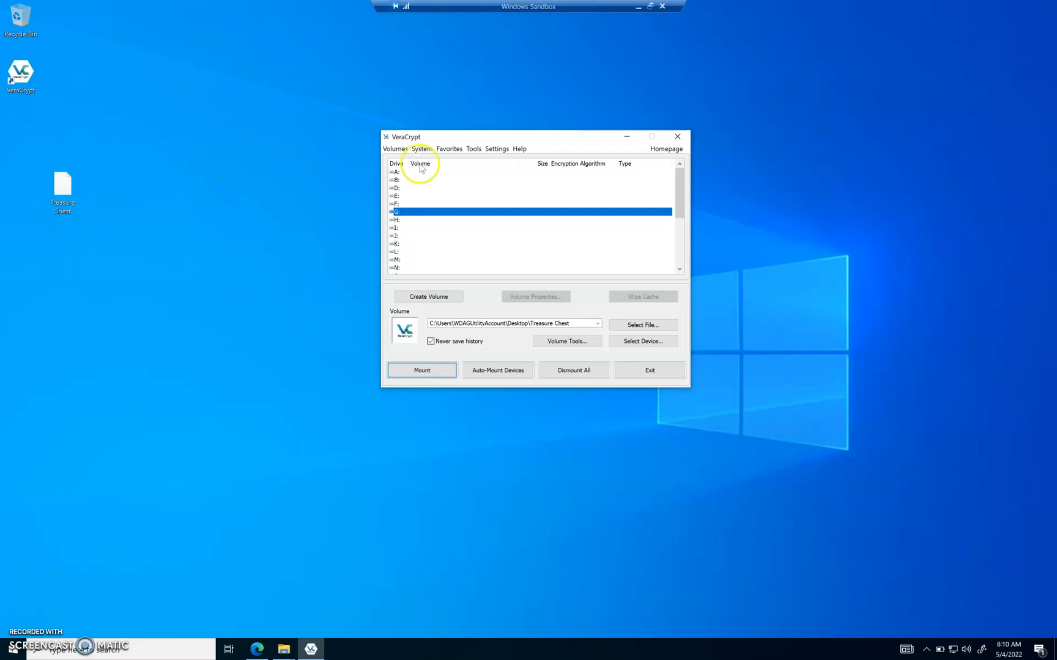
click(646, 374)
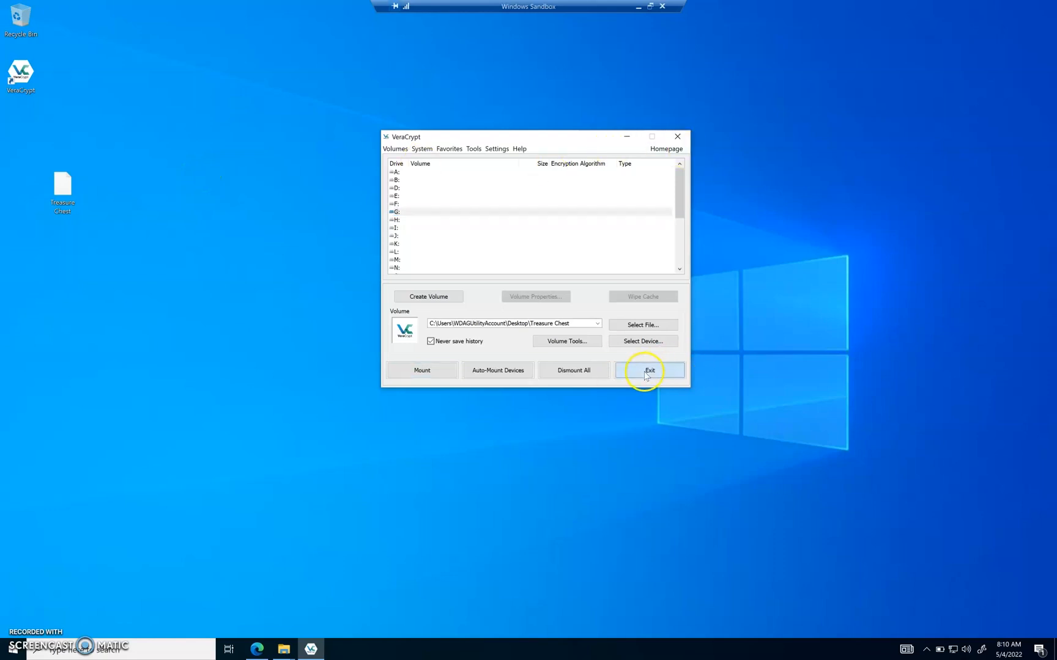
drag(62, 193, 54, 154)
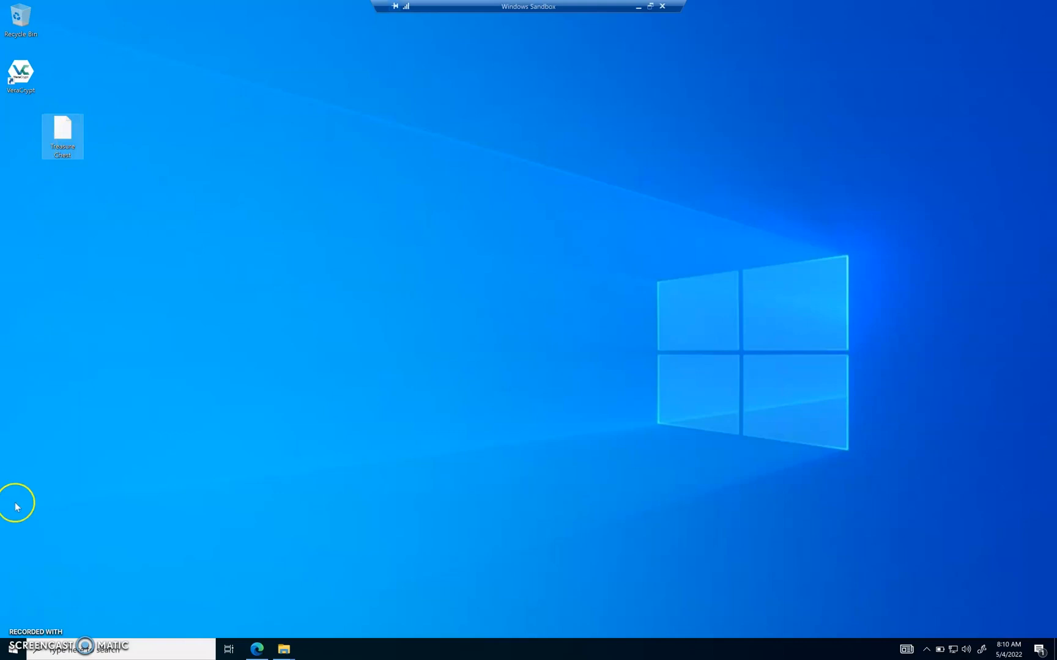
Drag the Treasure Chest file from the desktop into Documents (102,400 KB), then minimize Explorer
click(284, 650)
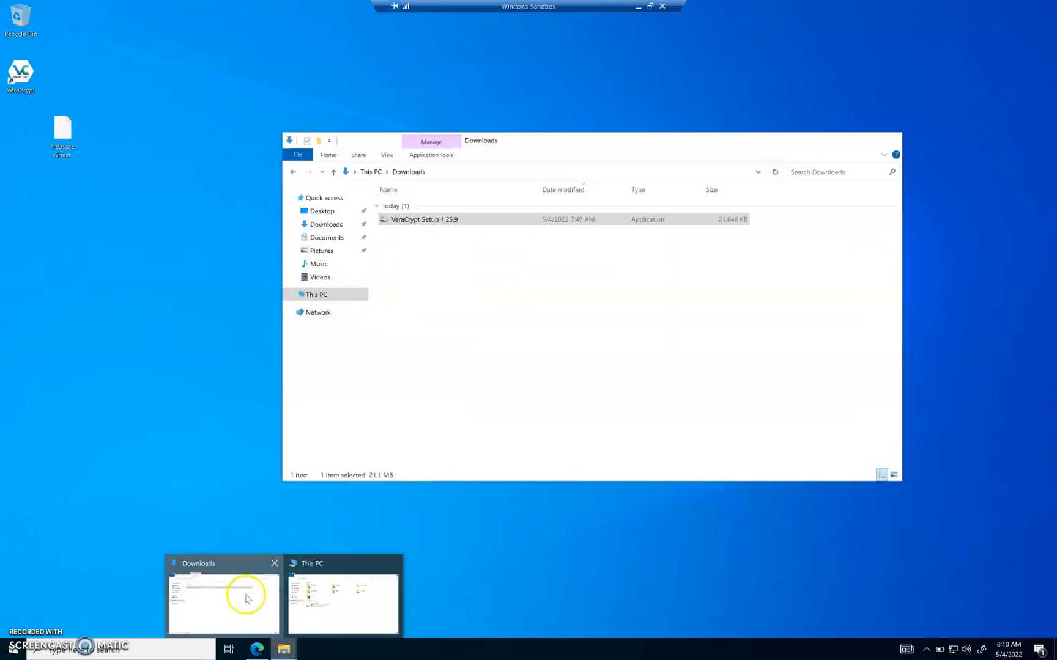
click(245, 597)
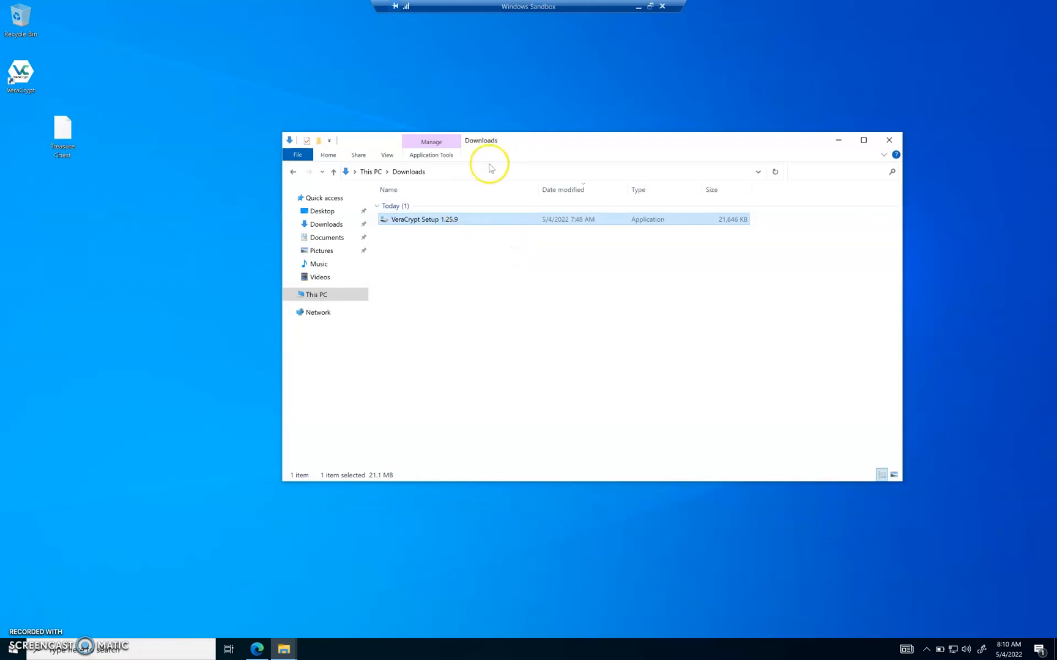
click(322, 238)
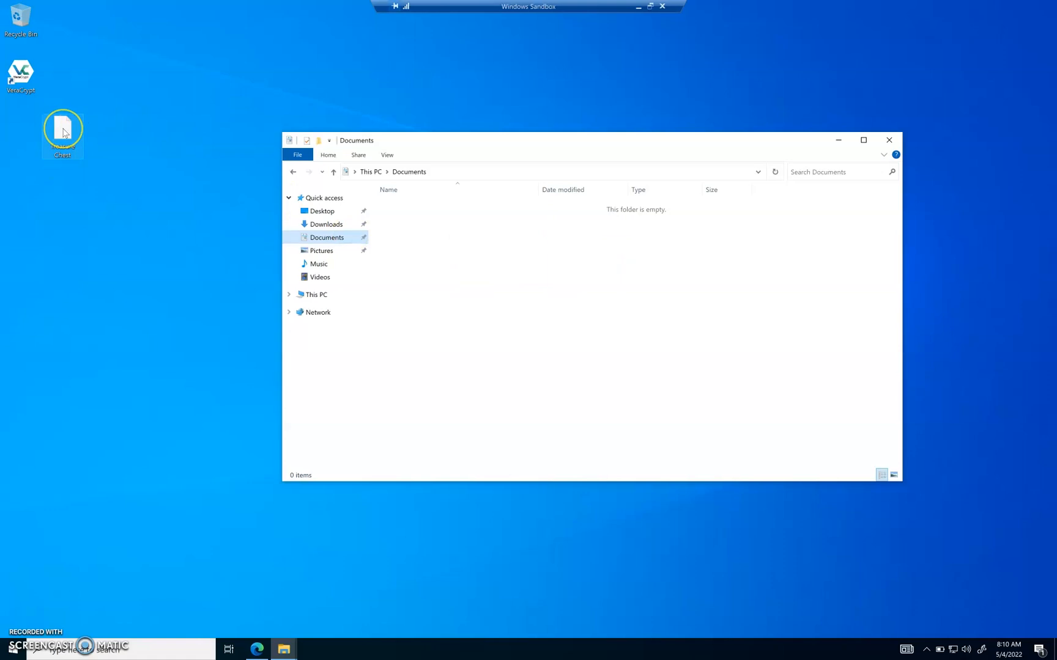
drag(65, 134, 481, 289)
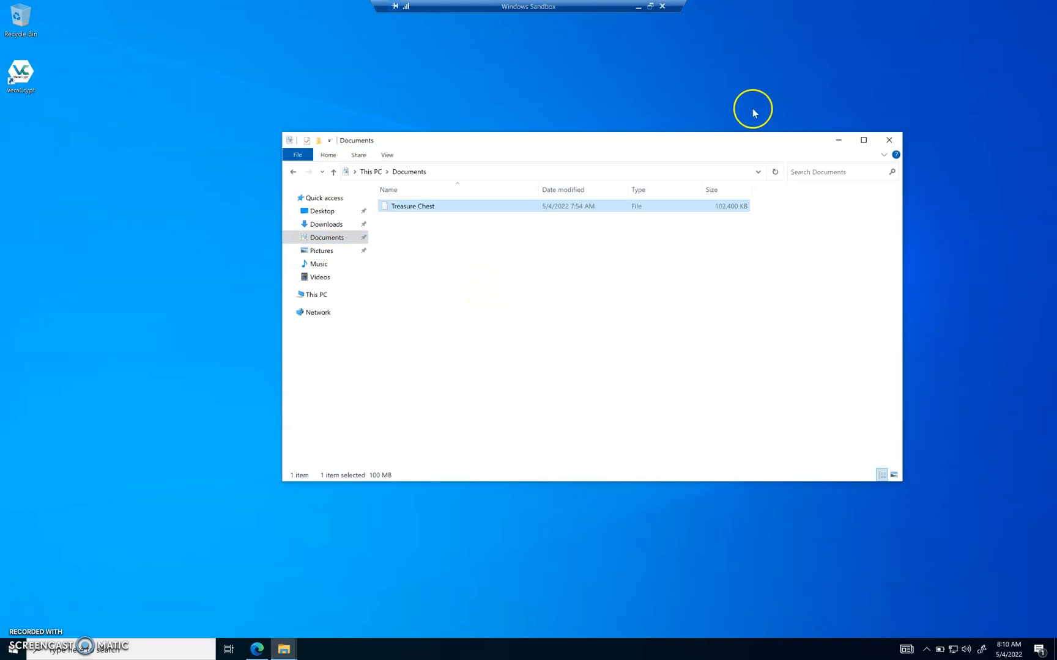
click(839, 141)
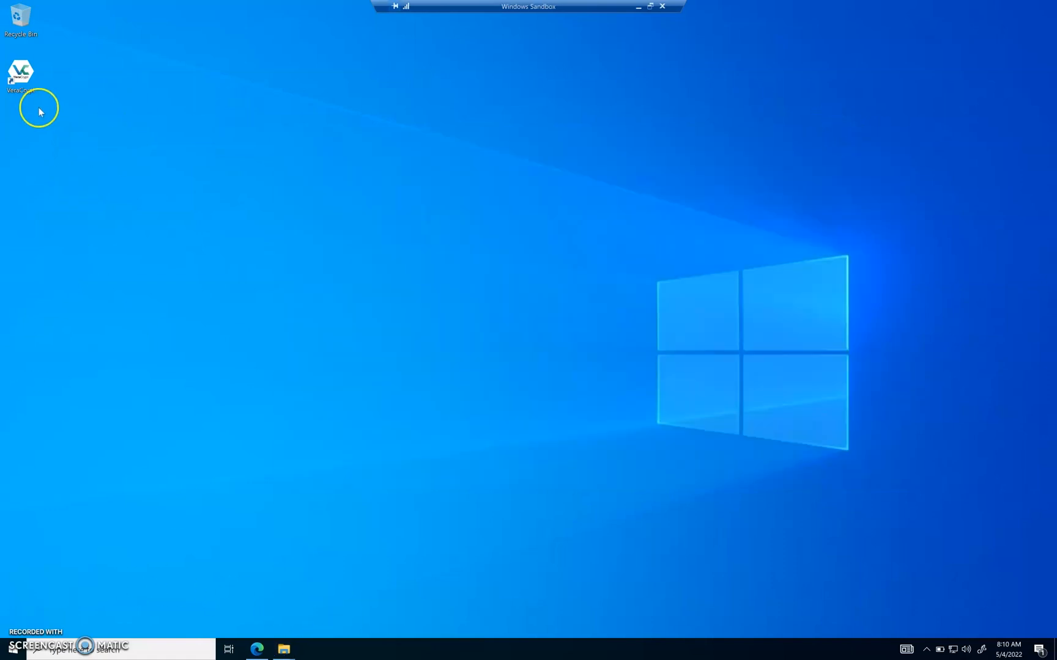
Launch VeraCrypt and choose Select File and Mount for drive H:
double_click(23, 75)
click(436, 221)
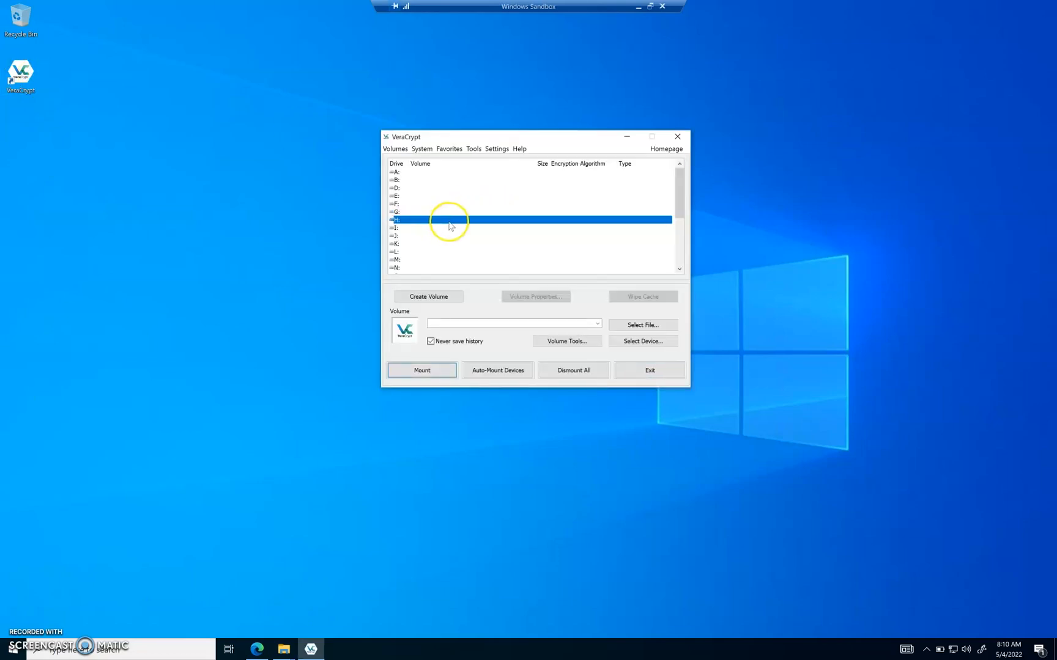
right_click(450, 226)
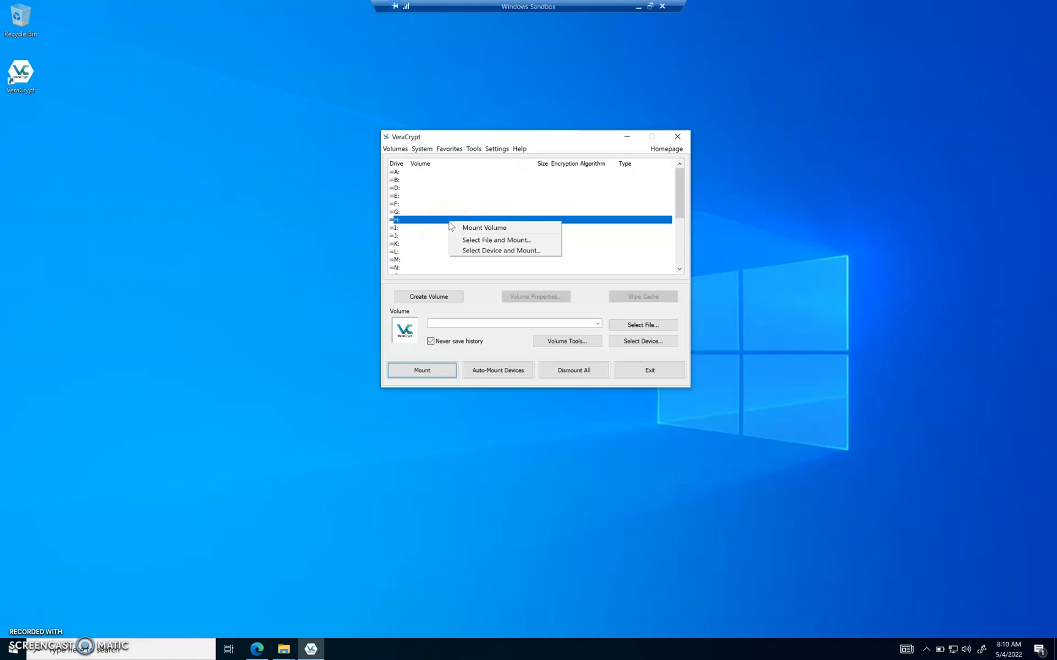
click(481, 240)
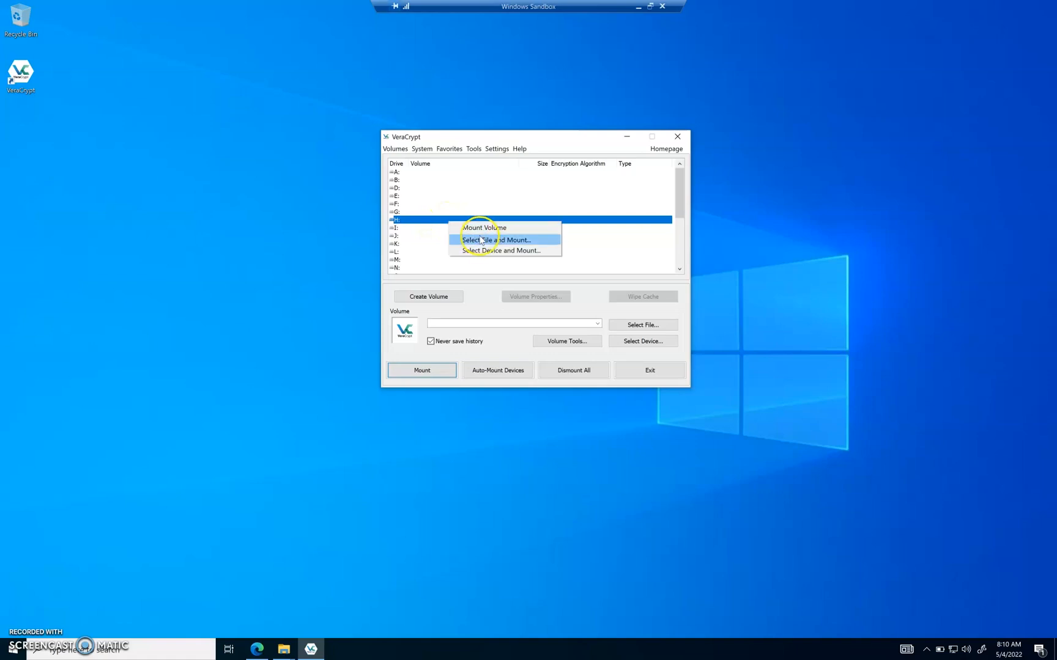
click(526, 240)
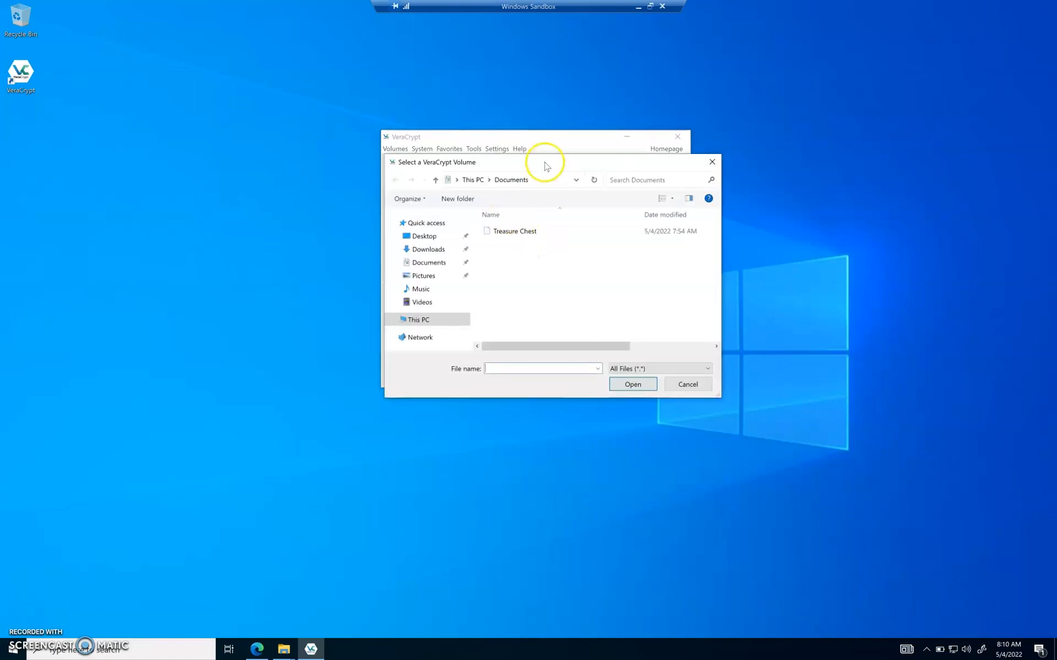
Pick Documents\Treasure Chest as the container and submit its password to mount it on H:
drag(547, 163, 513, 211)
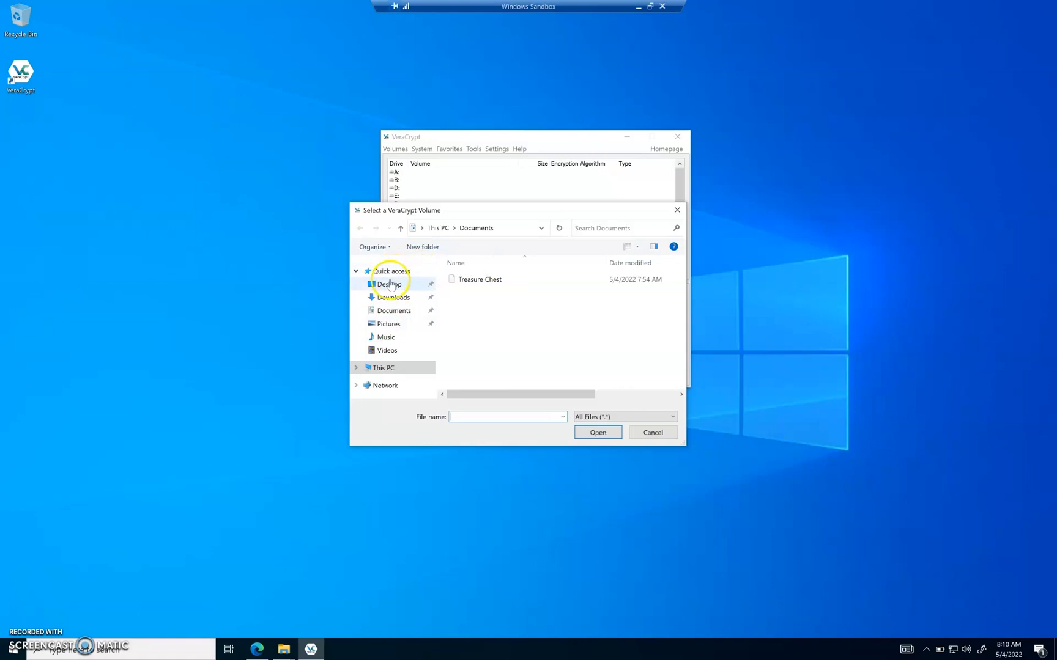
click(391, 283)
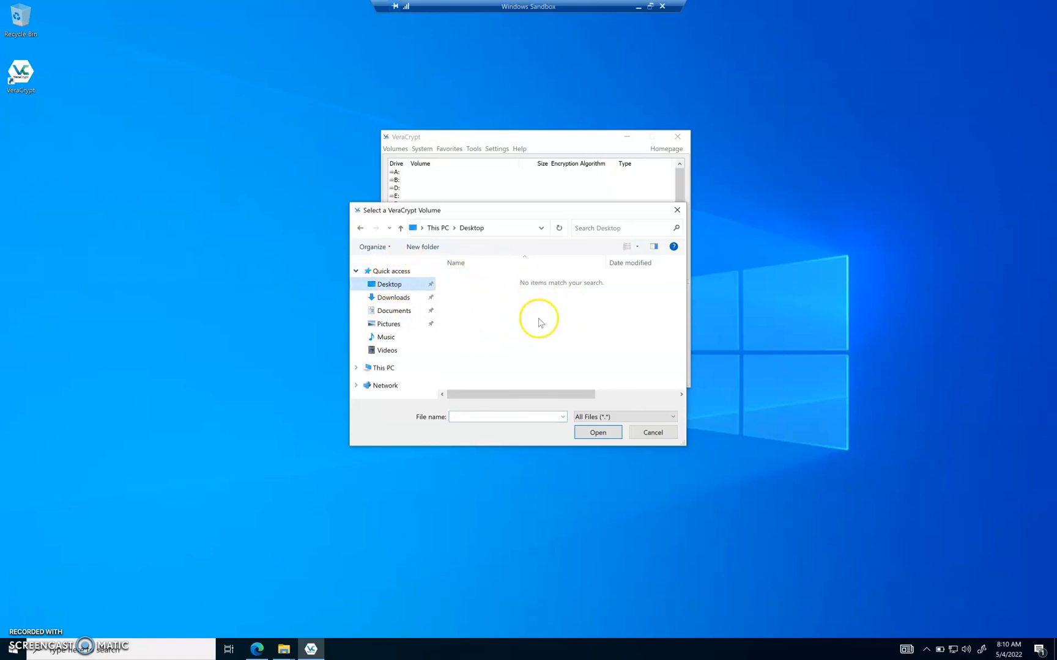
click(392, 312)
click(484, 280)
click(598, 432)
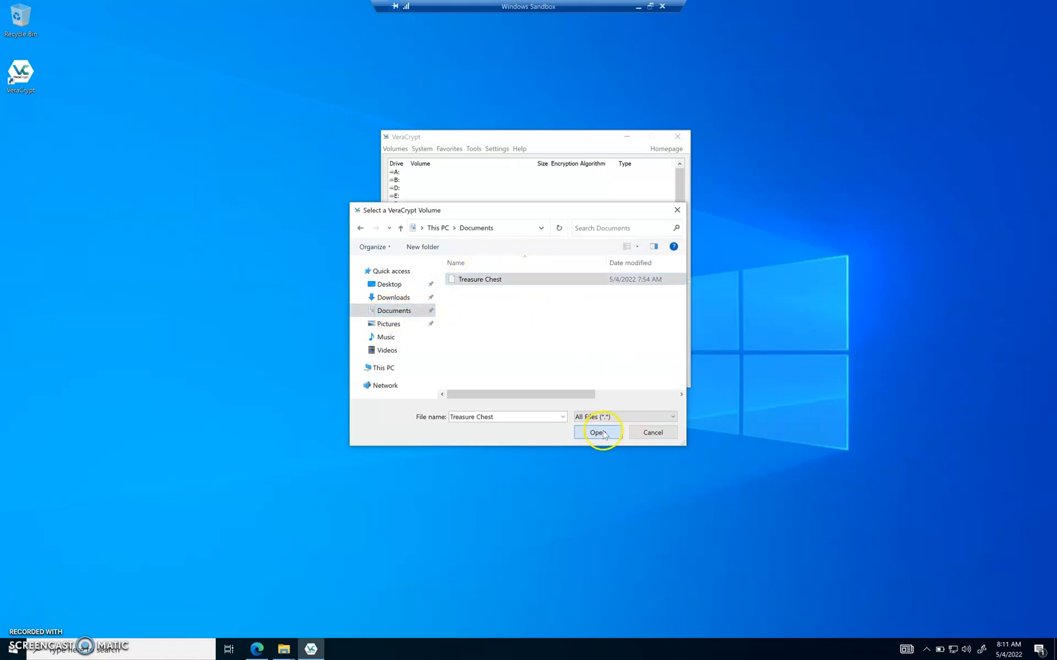
key(Return)
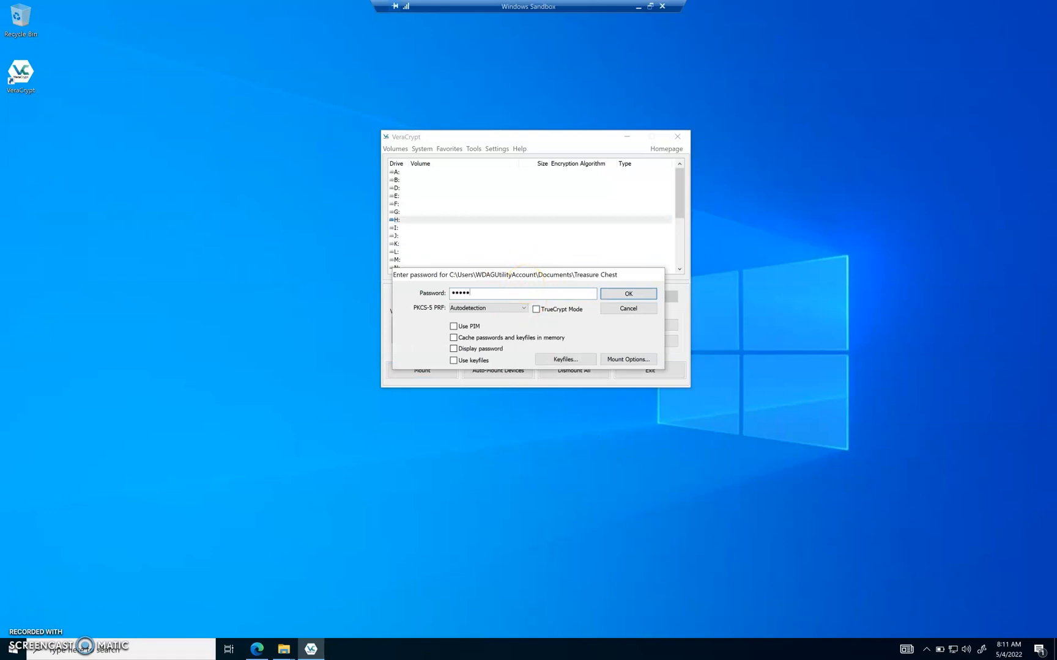
key(Return)
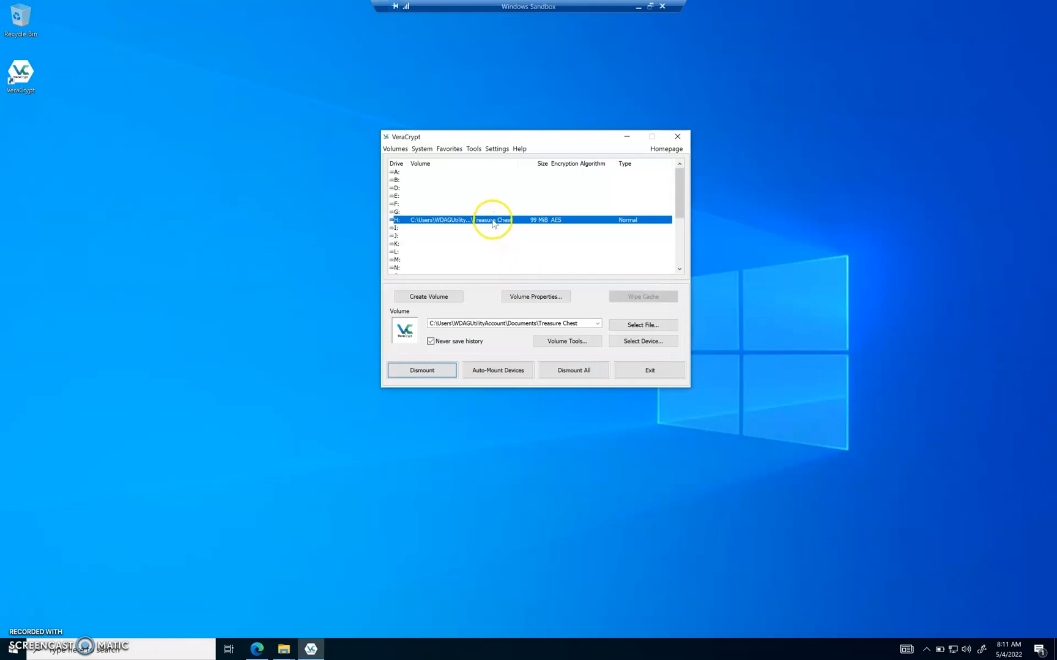
Open This PC and browse drive H: to view the container's files
click(15, 644)
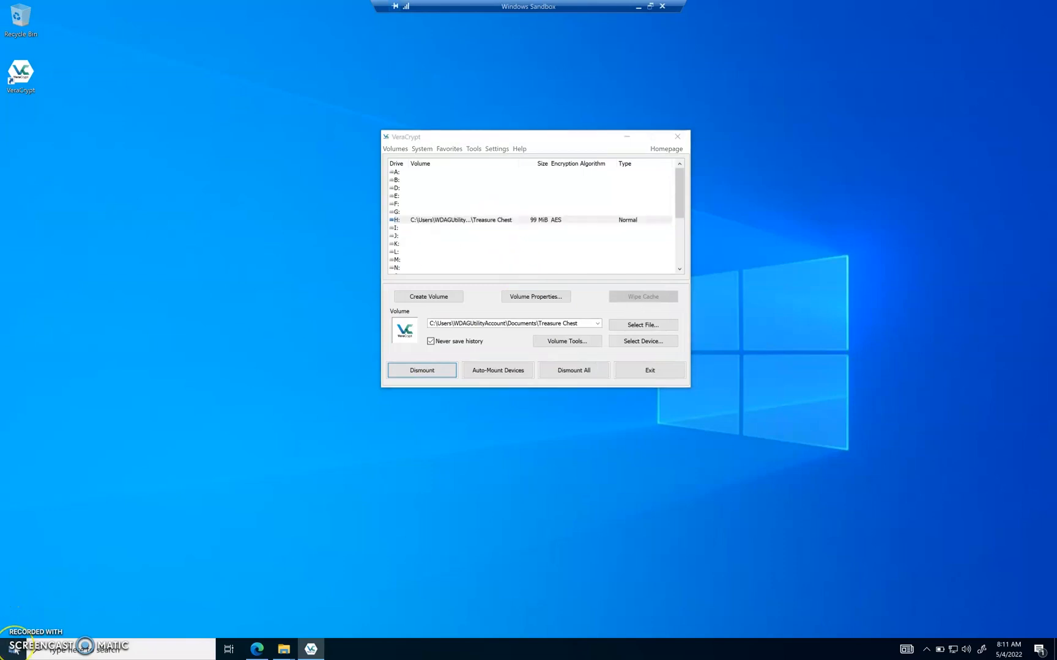
text(this)
key(Return)
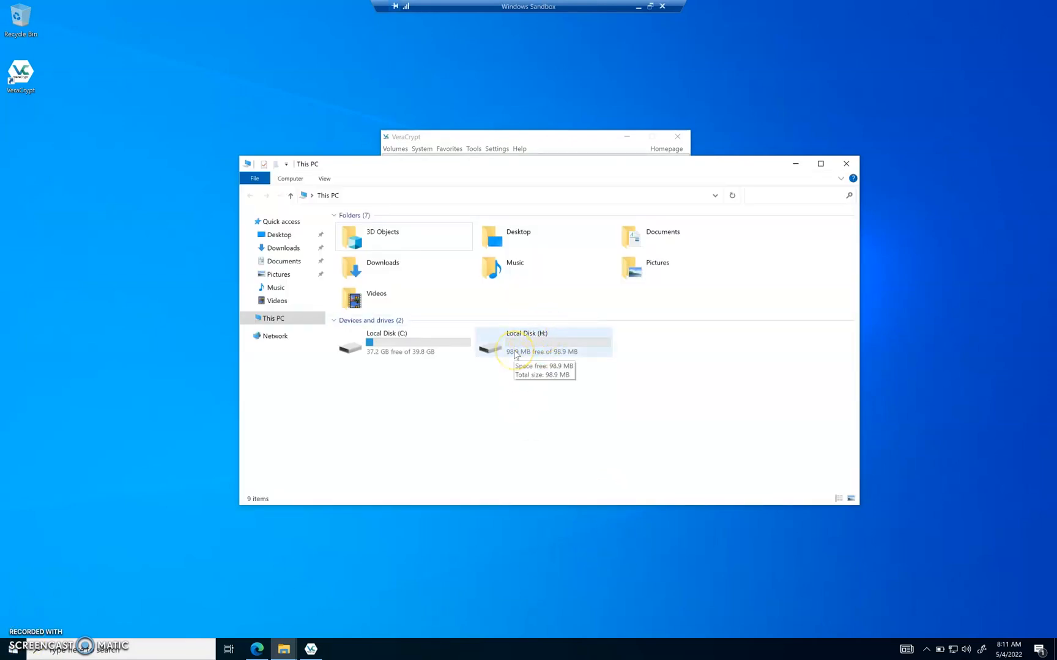
double_click(515, 355)
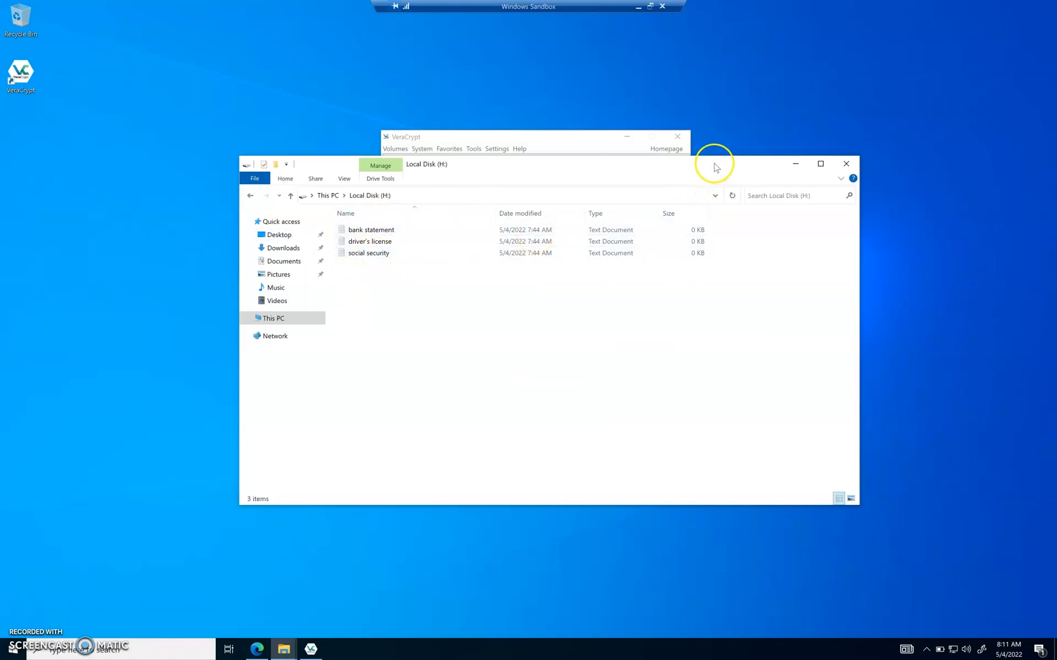
drag(716, 167, 682, 189)
click(813, 188)
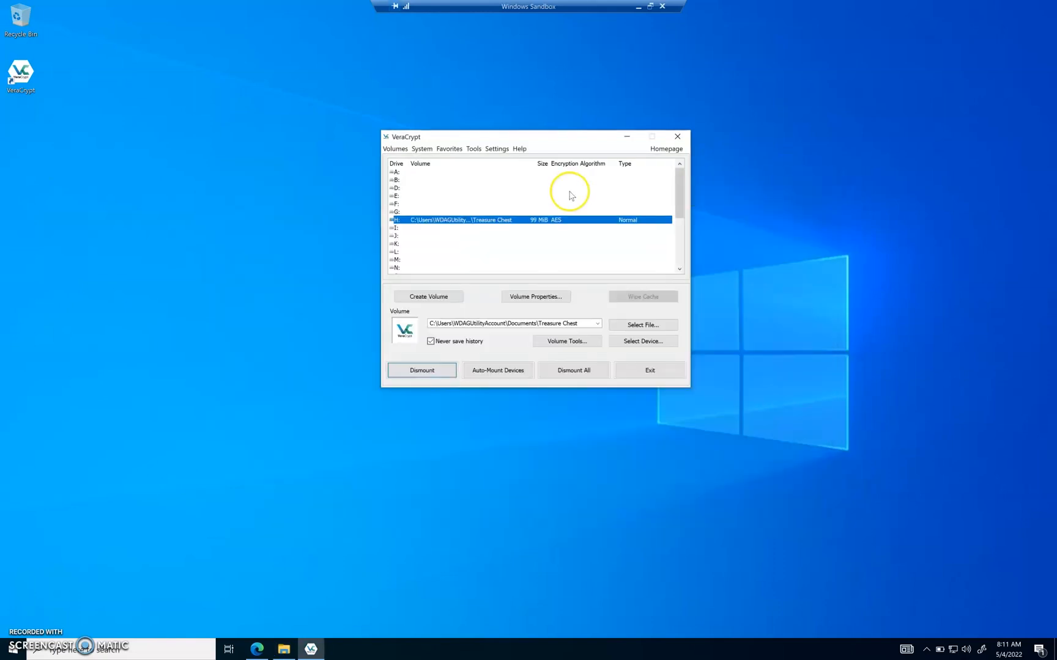
Copy the social security file to the desktop and back to H:, keeping the original, then discard the desktop copy
double_click(499, 220)
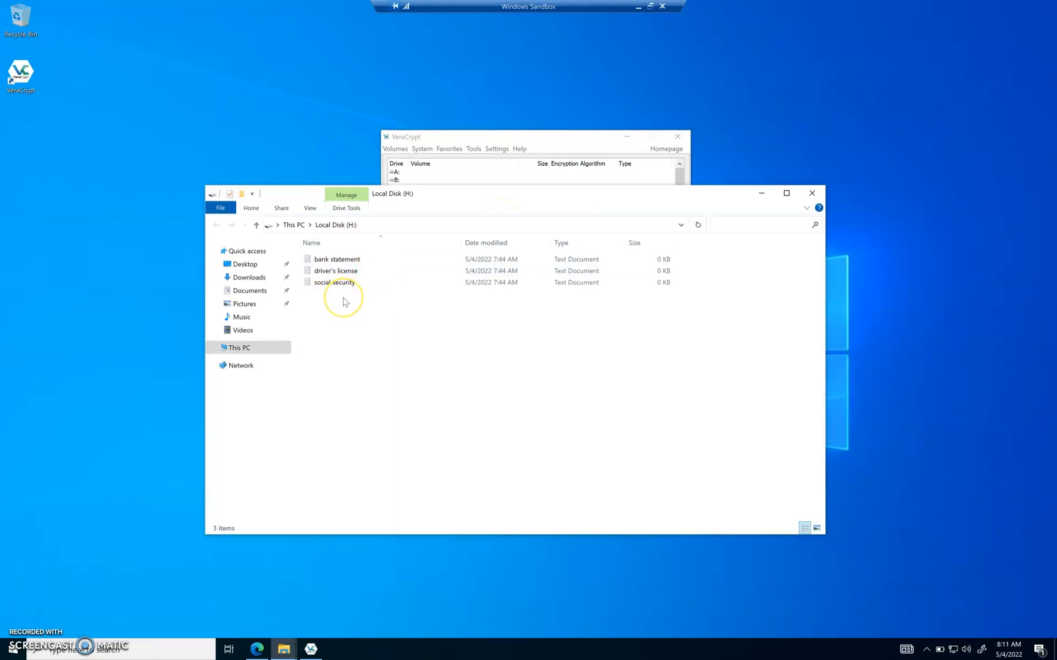
drag(326, 286, 104, 239)
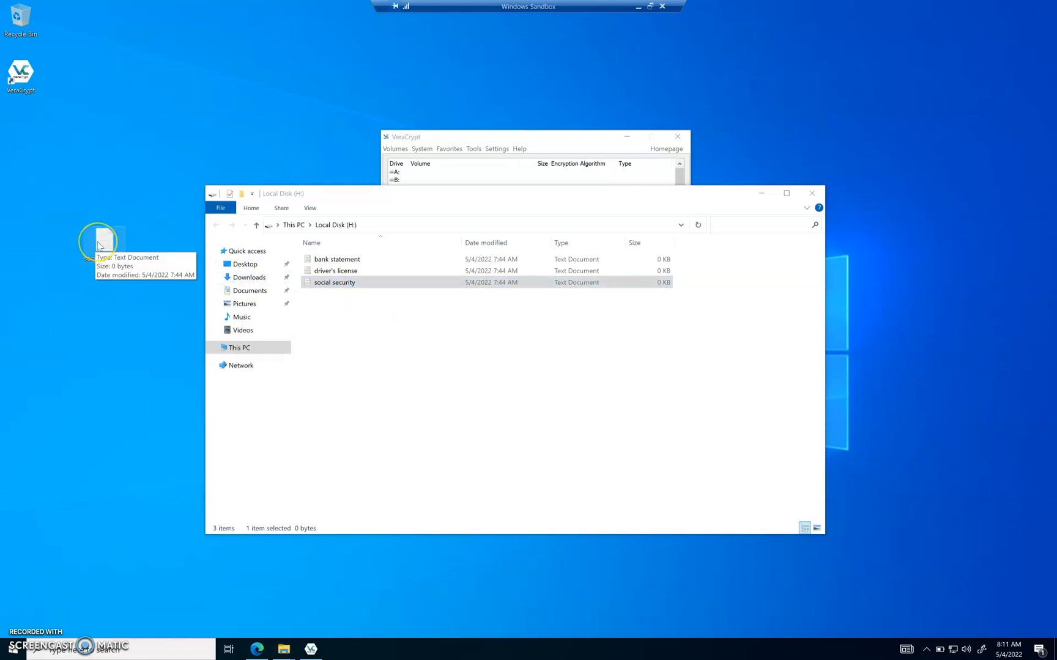
drag(100, 246, 425, 332)
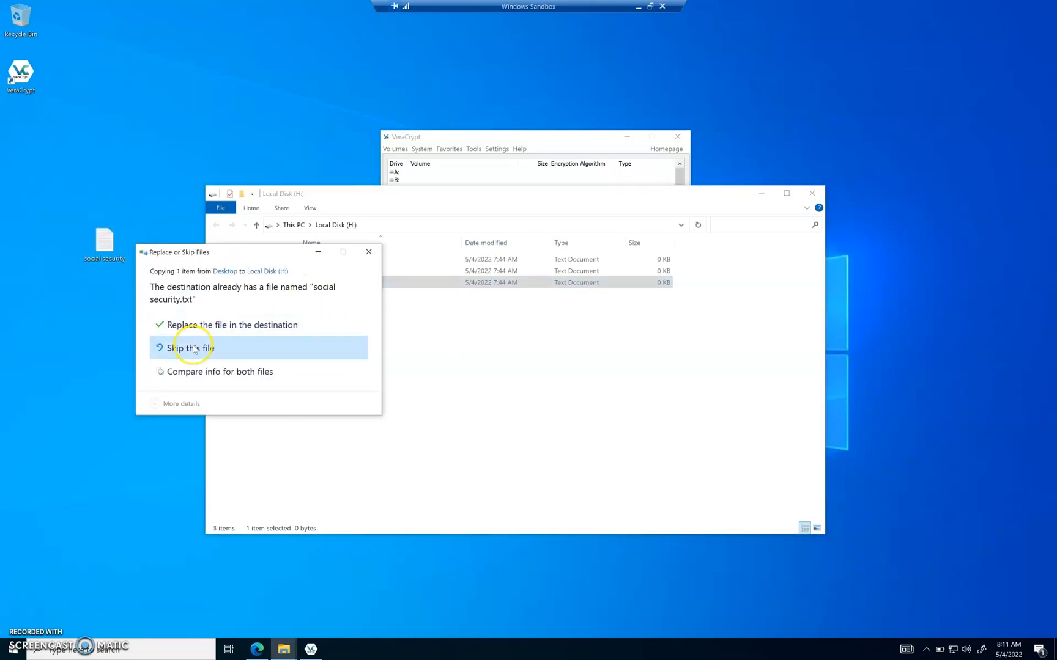
click(202, 347)
click(104, 246)
drag(105, 246, 25, 27)
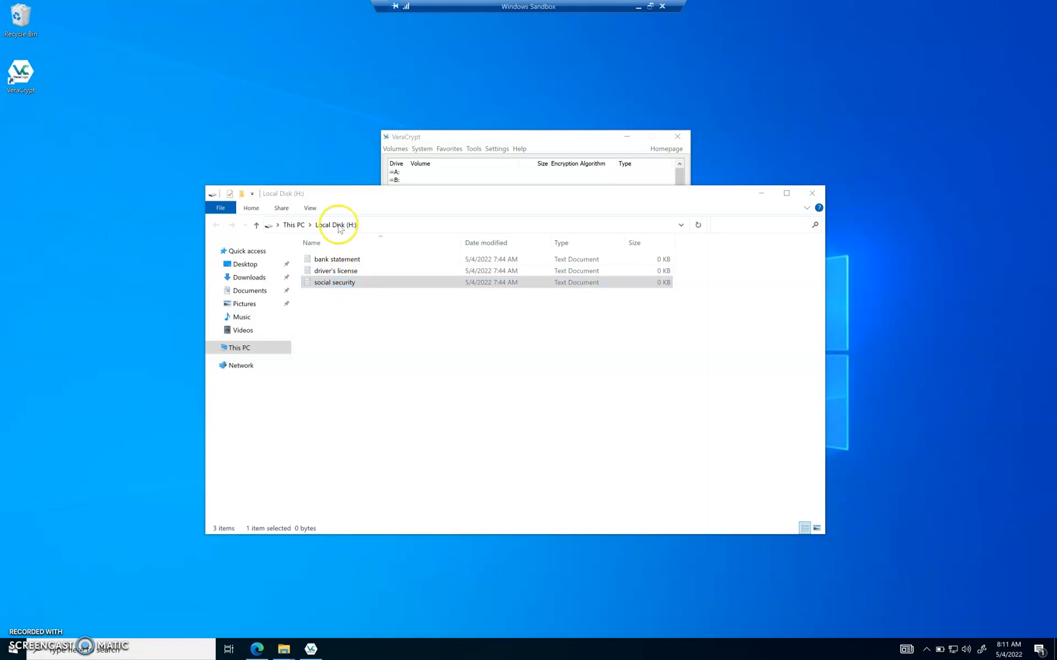
Close the drive H: window, dismount Treasure Chest in VeraCrypt and exit the program
drag(505, 193, 609, 213)
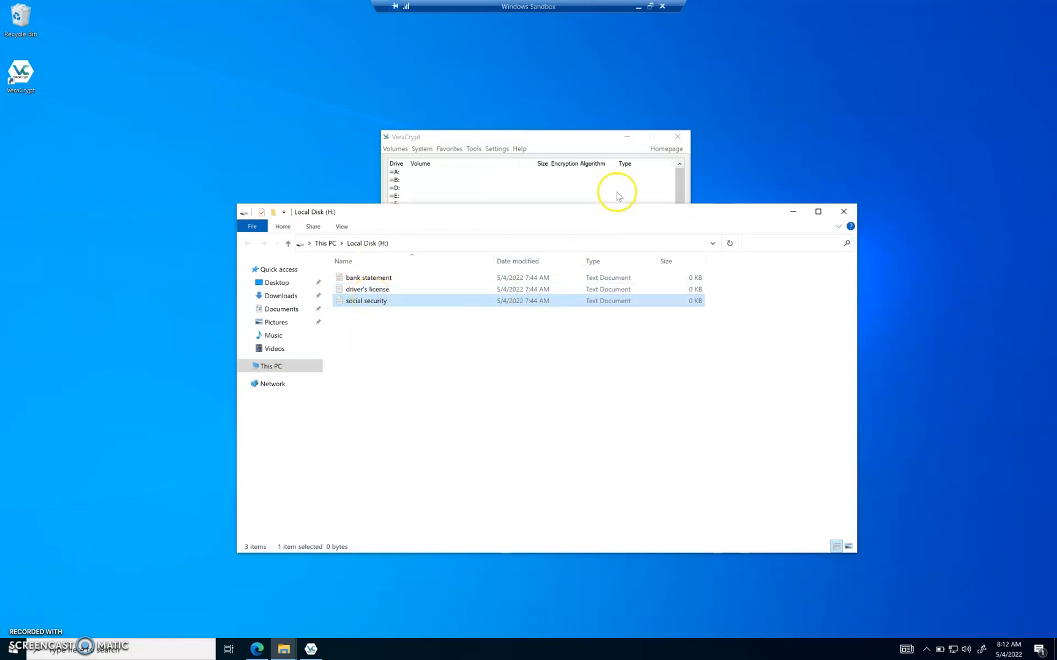
drag(624, 214, 549, 224)
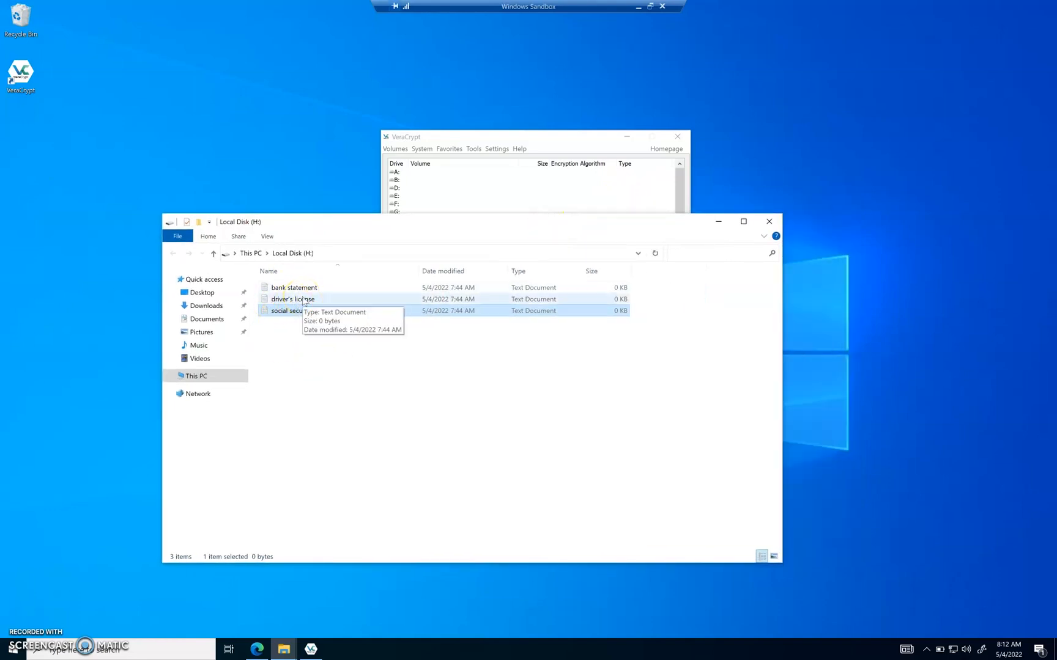
click(530, 139)
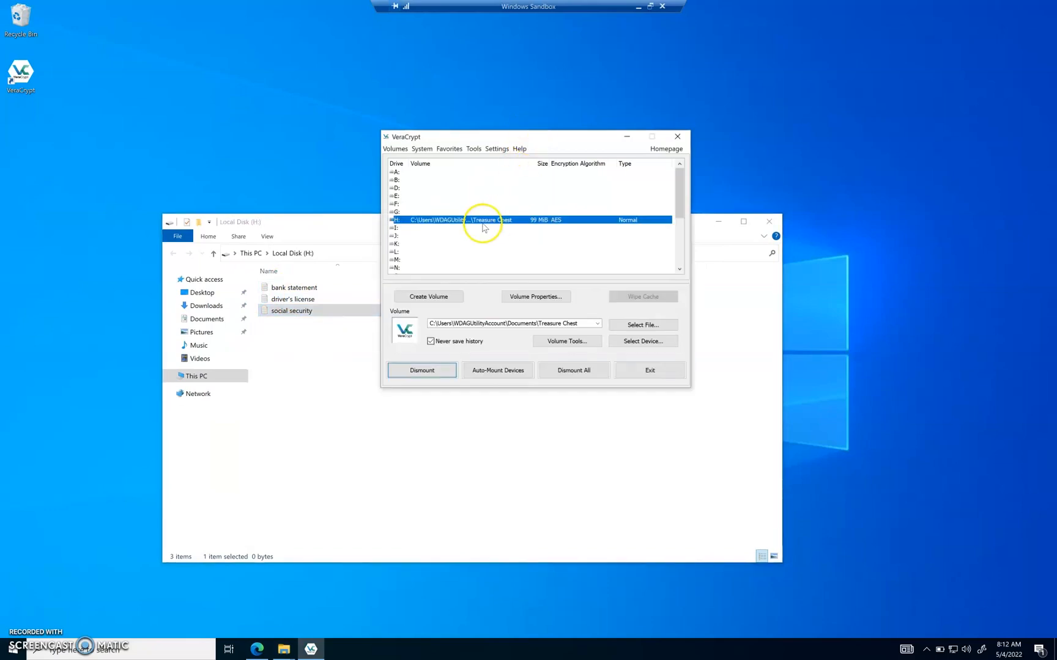
click(300, 224)
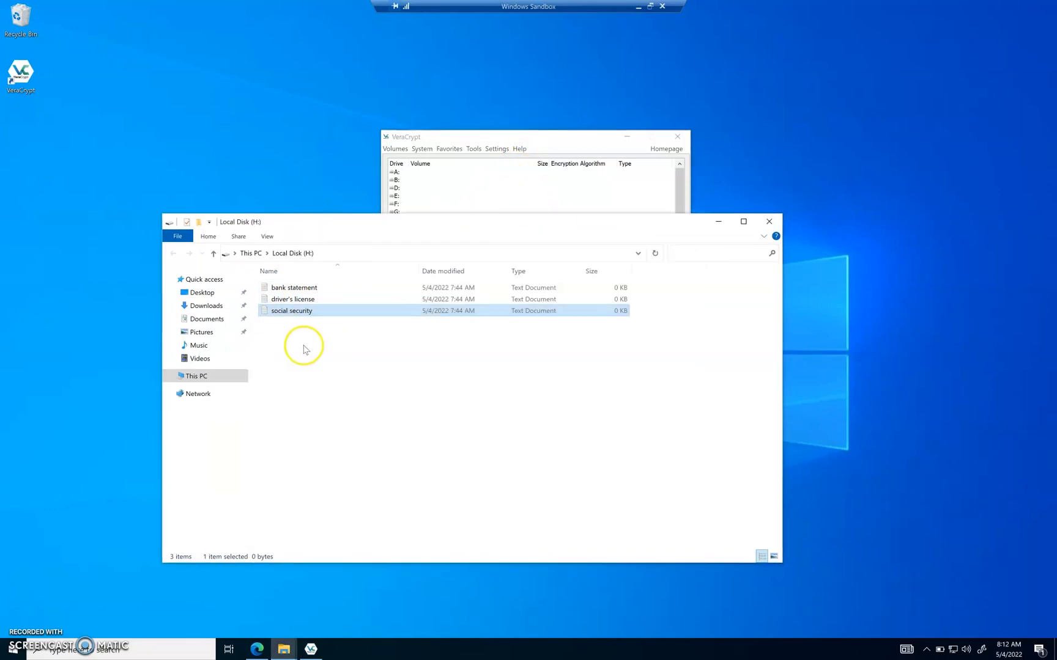
click(303, 346)
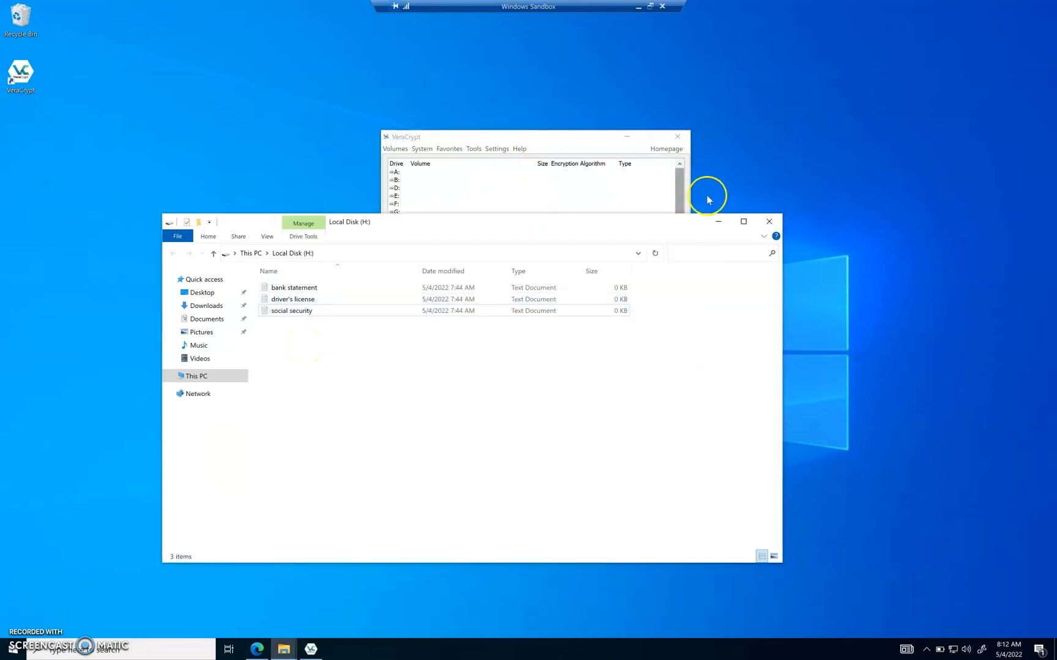
drag(635, 229, 584, 260)
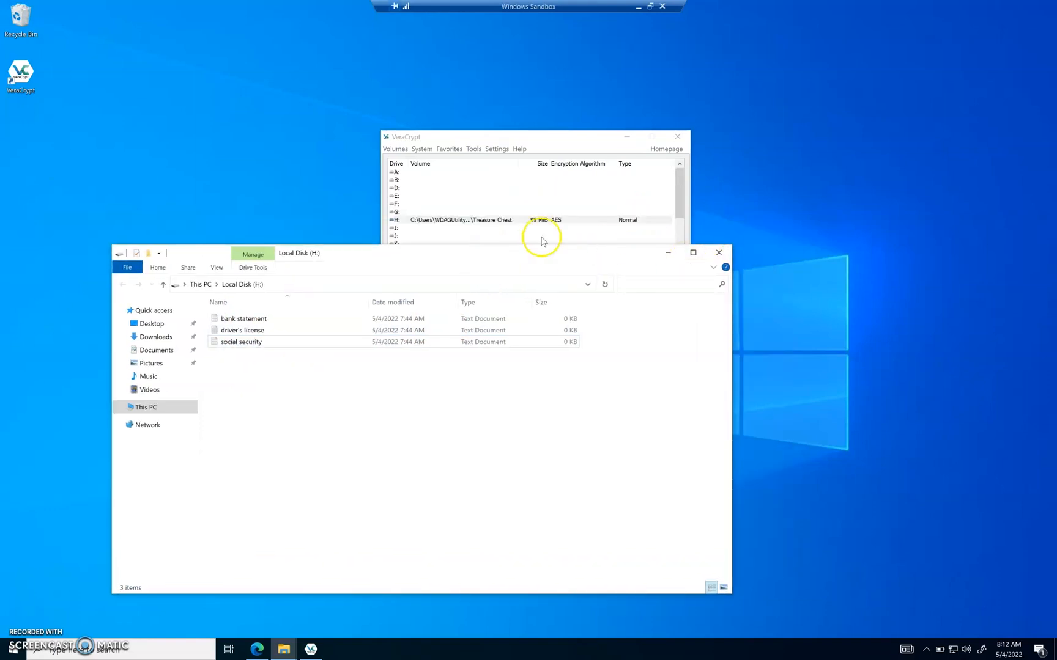
drag(541, 249, 715, 210)
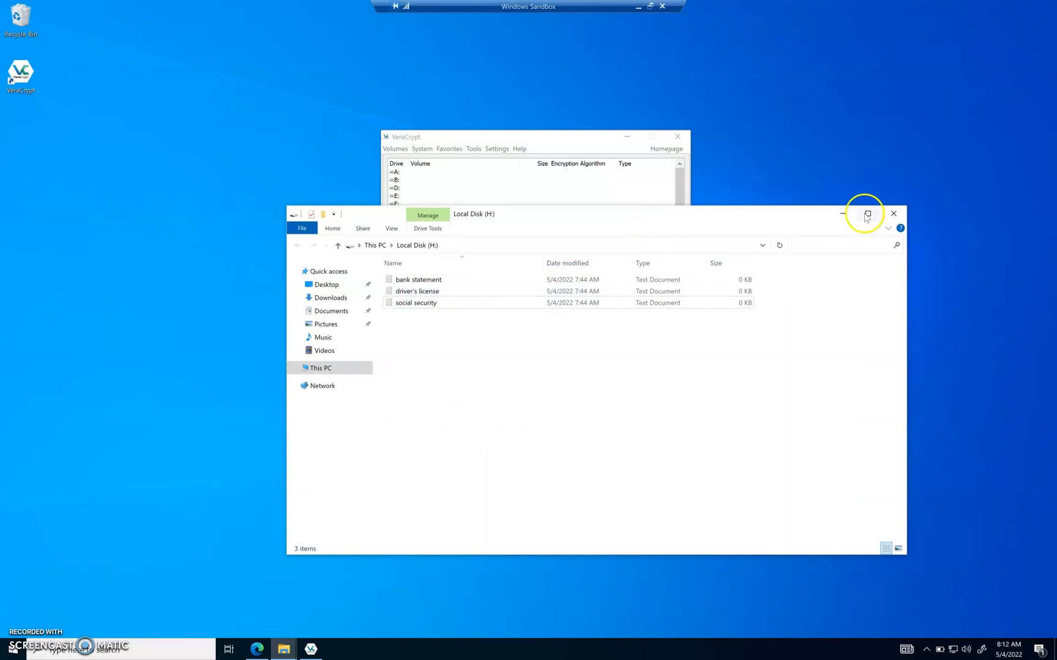
click(894, 215)
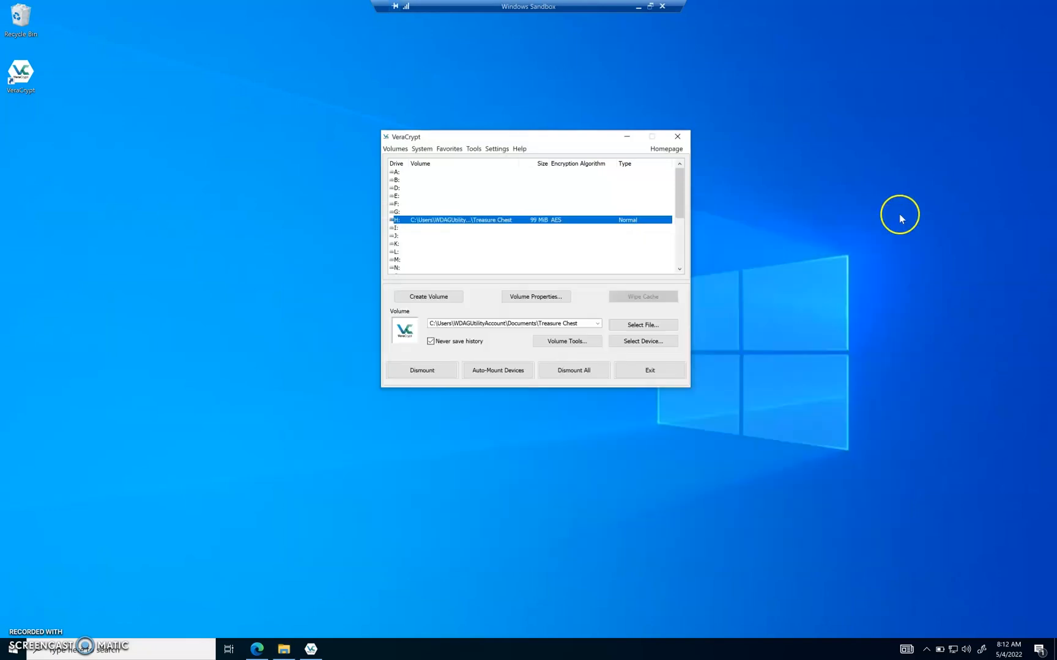
click(439, 372)
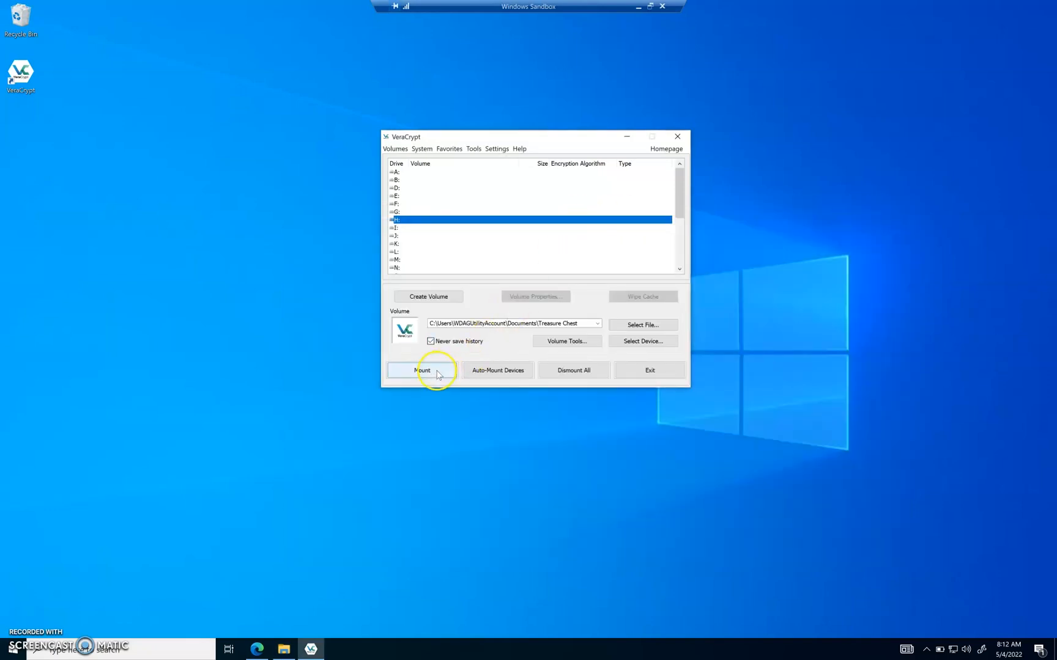
click(655, 378)
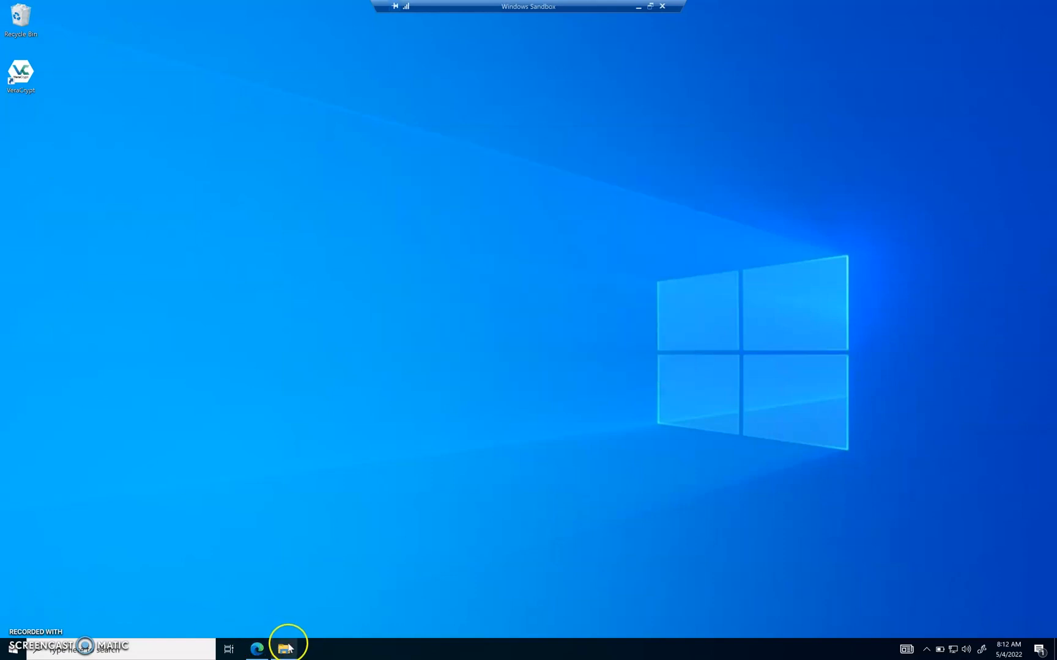
click(289, 650)
click(479, 213)
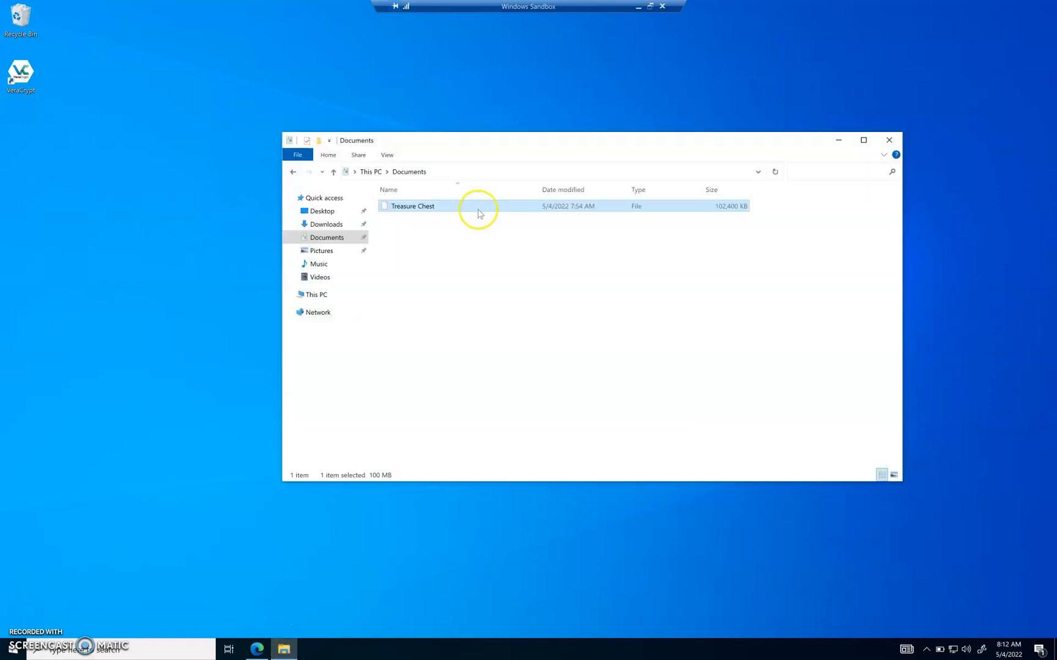
click(410, 219)
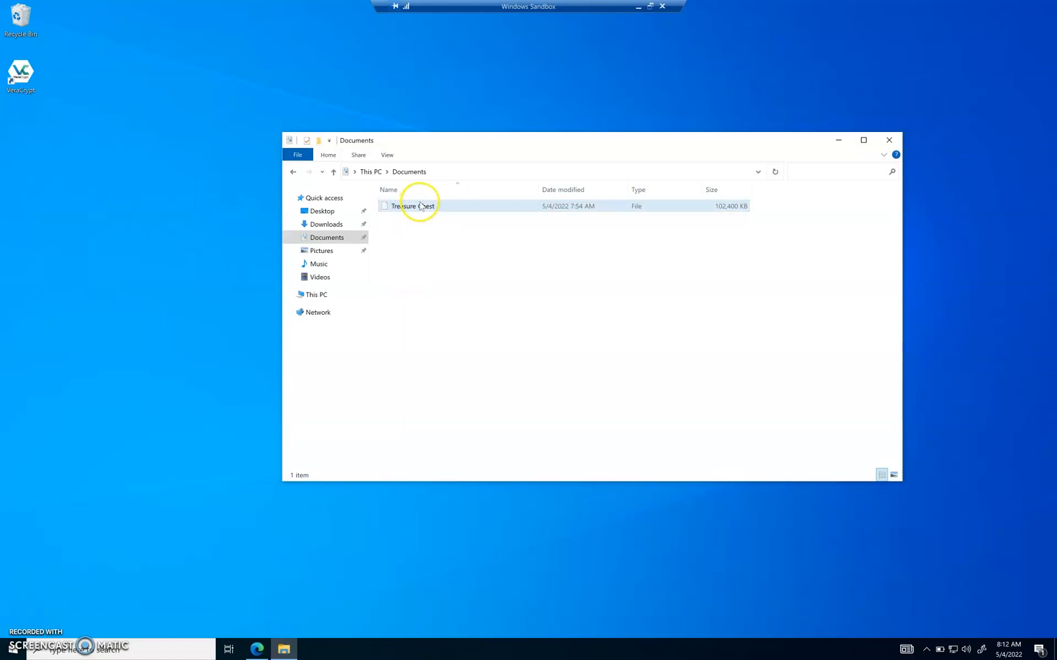
click(449, 239)
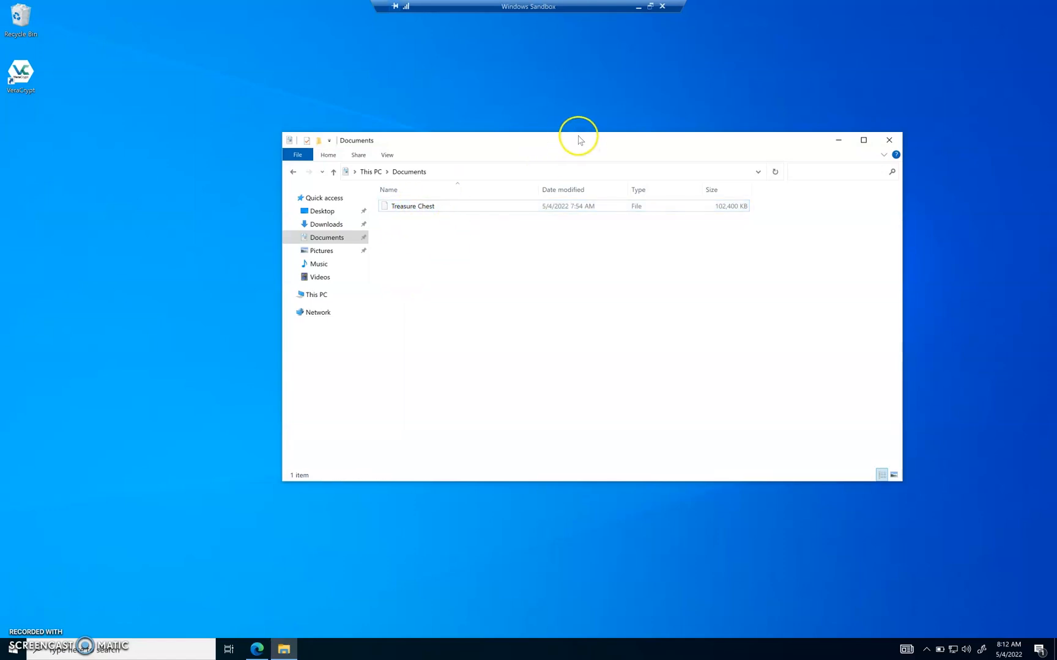
drag(553, 142, 481, 142)
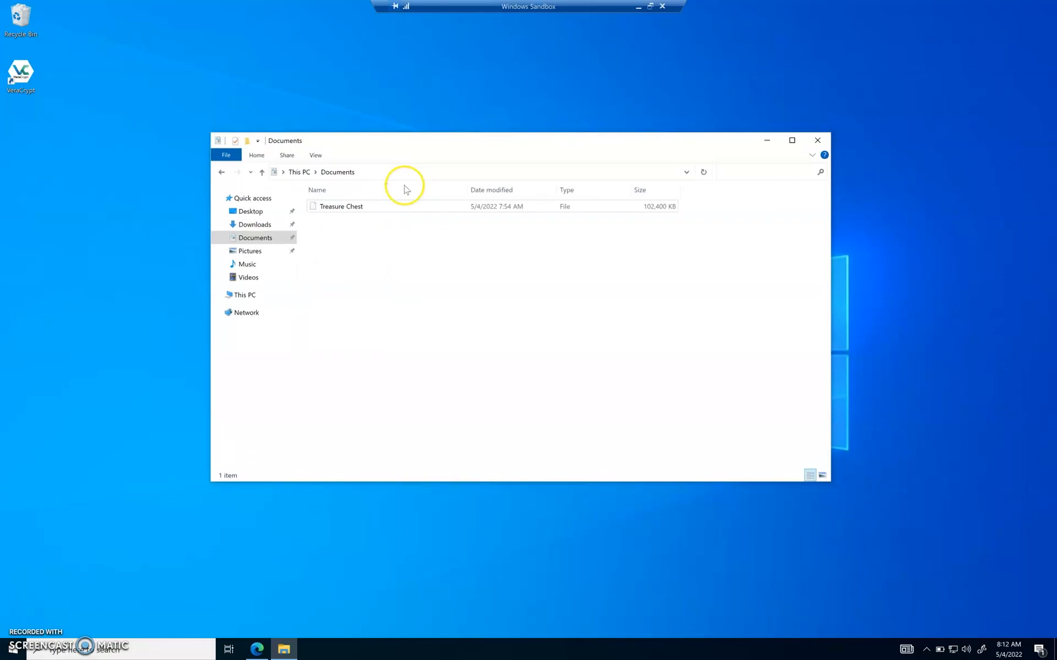
click(358, 213)
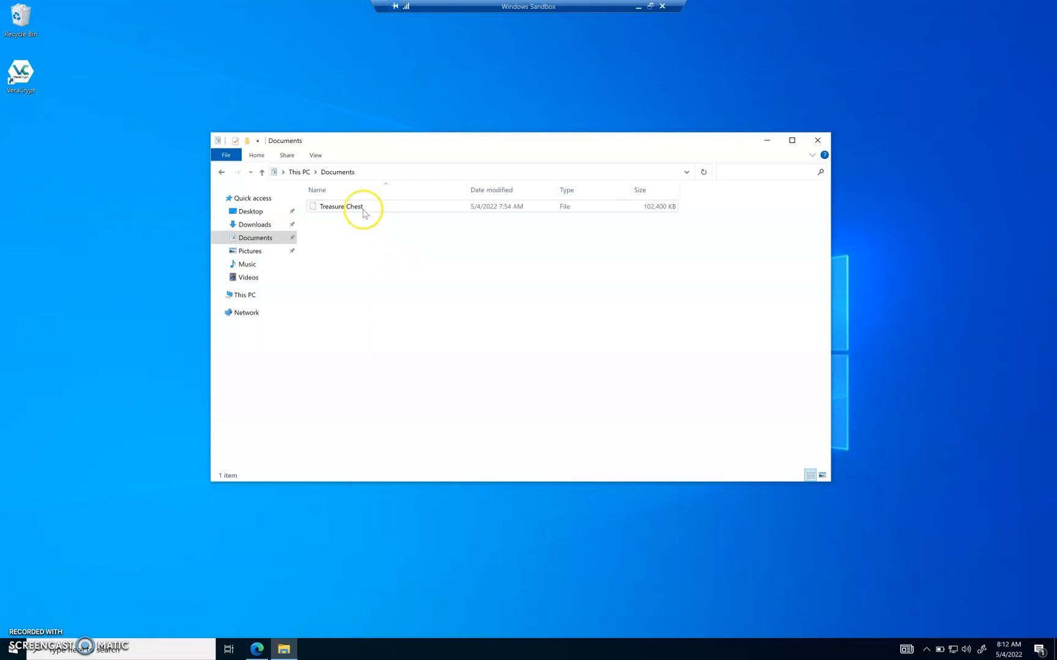
click(343, 207)
click(377, 243)
click(367, 244)
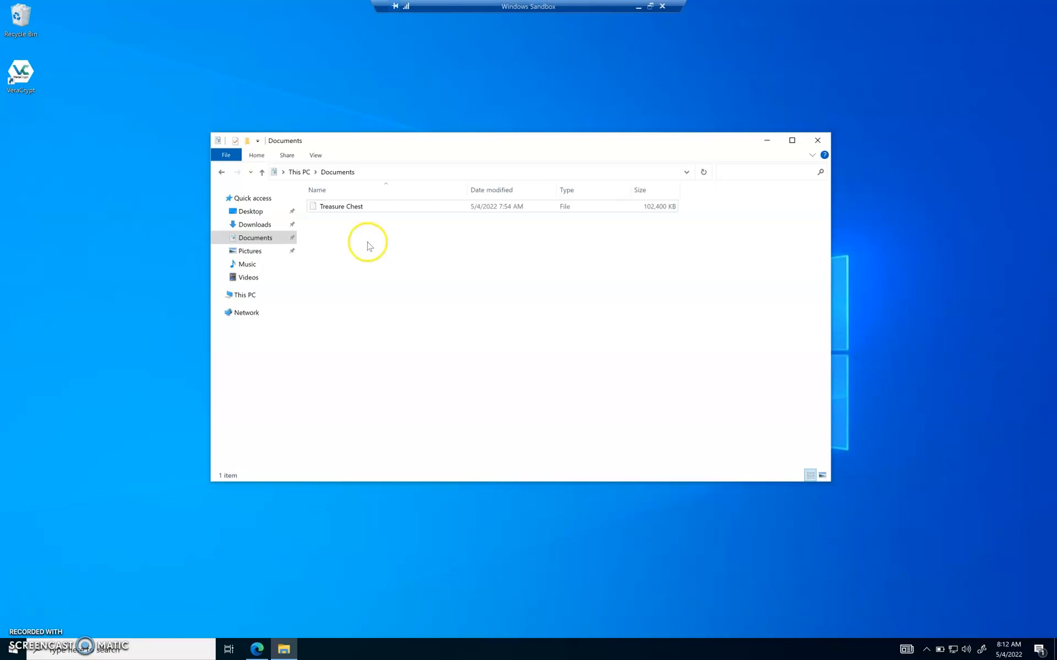
click(351, 209)
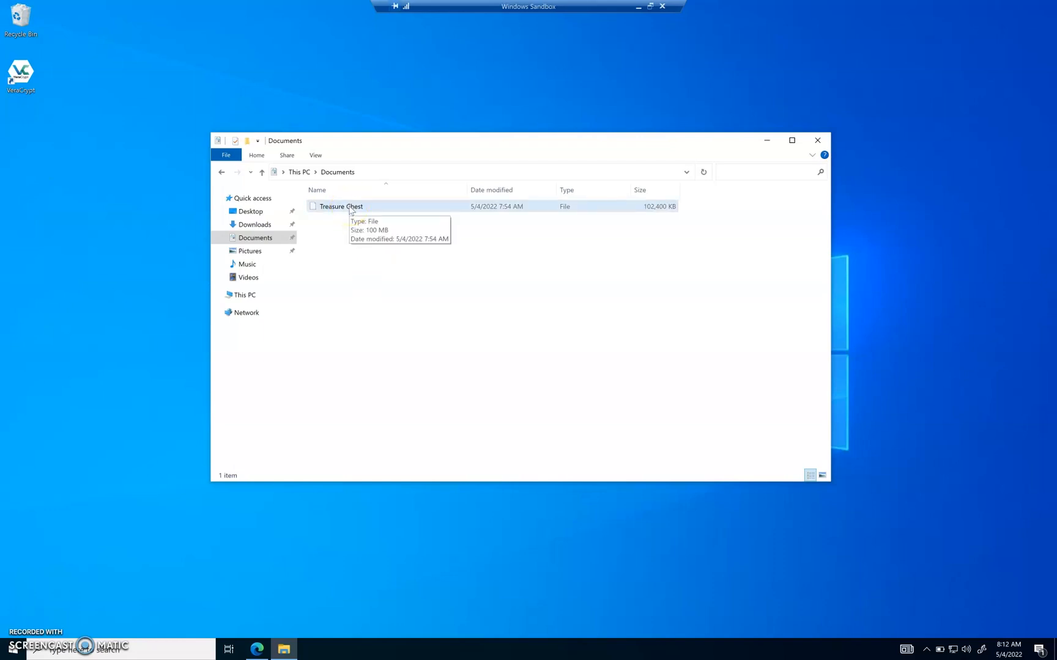
click(368, 276)
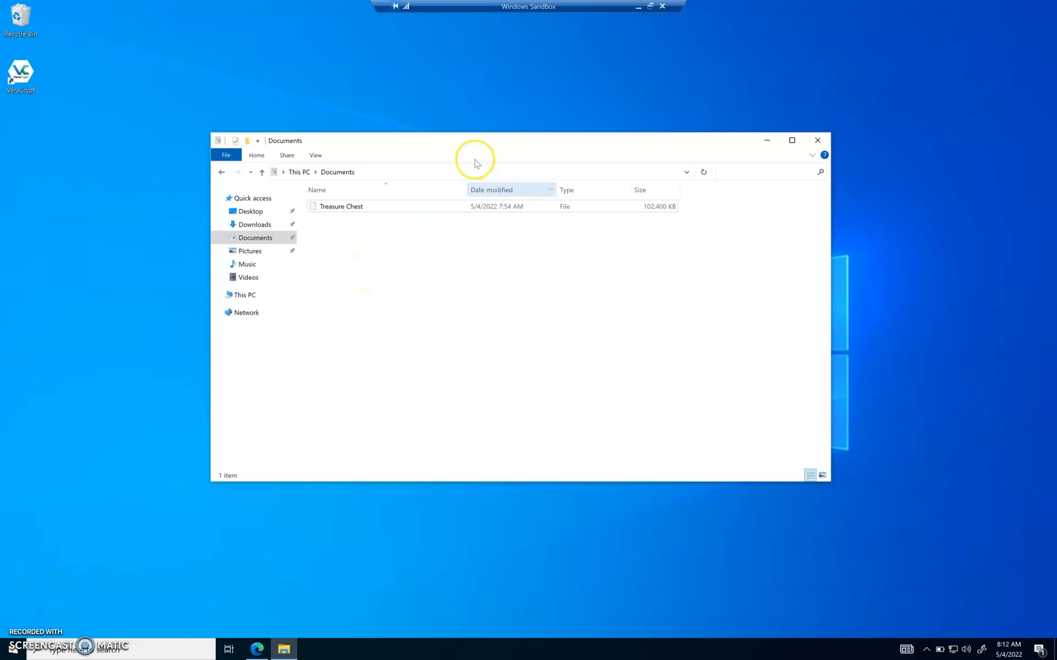
drag(479, 145, 422, 133)
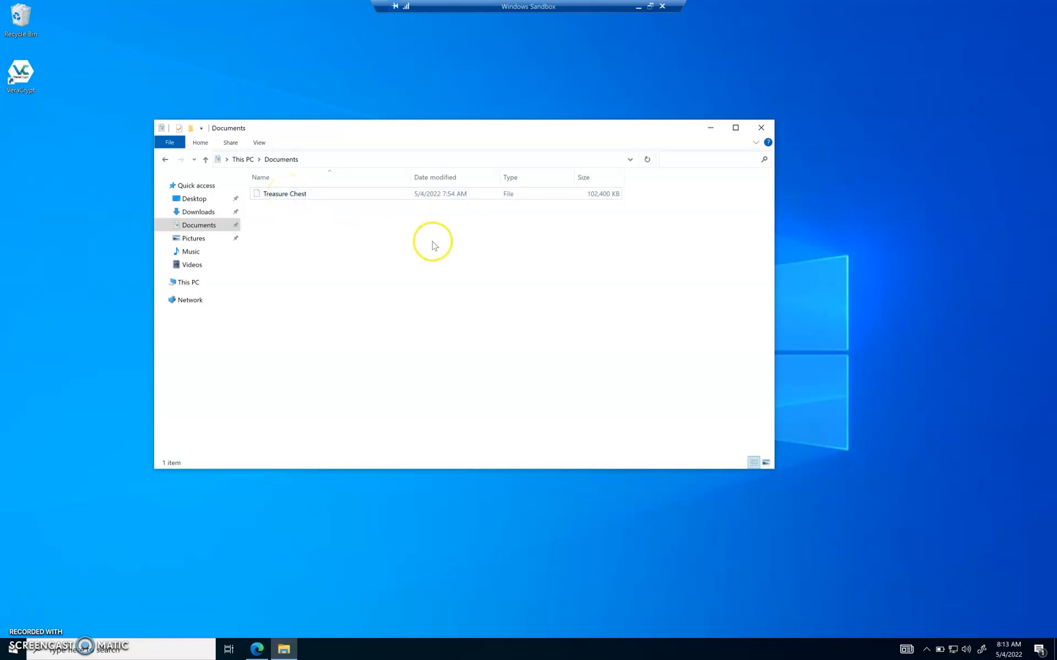
drag(541, 130, 587, 139)
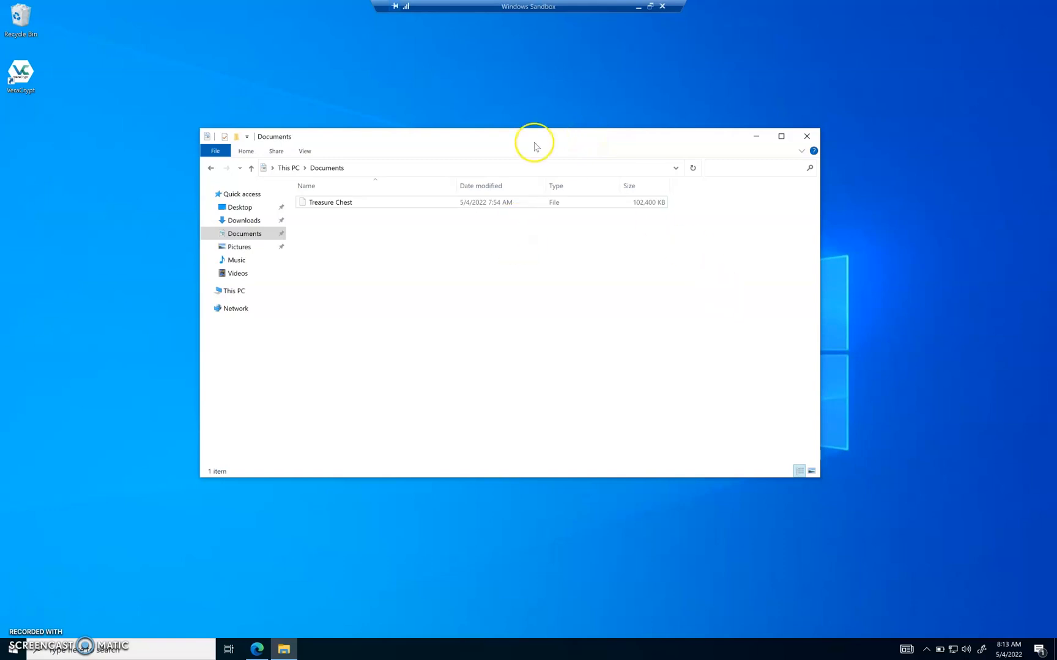
drag(547, 142, 476, 131)
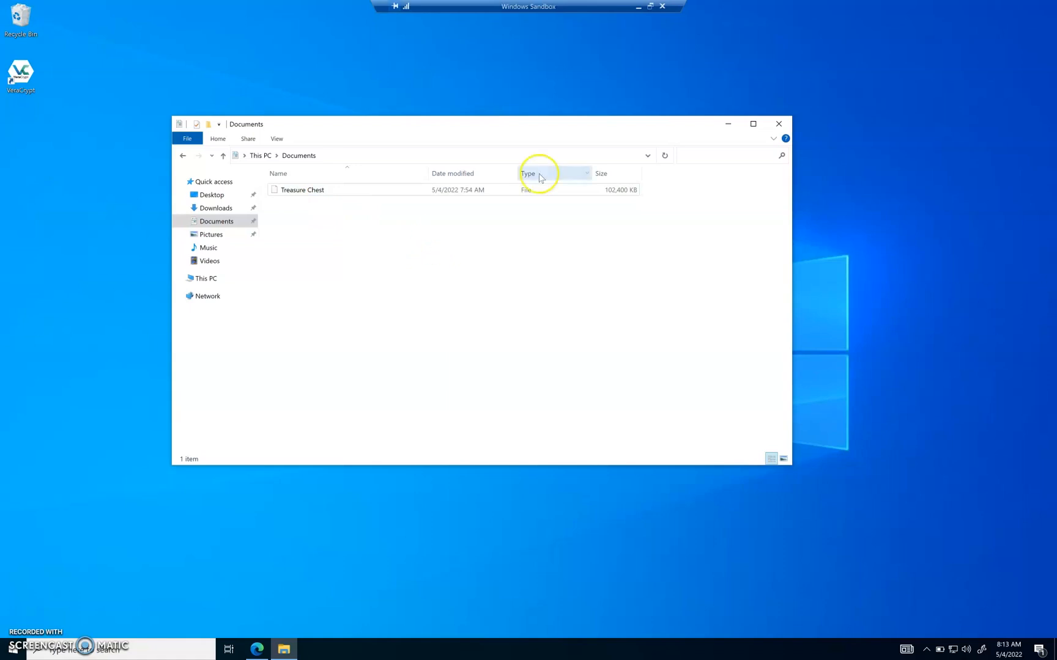
mouse_move(519, 125)
mouse_down()
mouse_move(541, 129)
mouse_move(530, 125)
mouse_up()
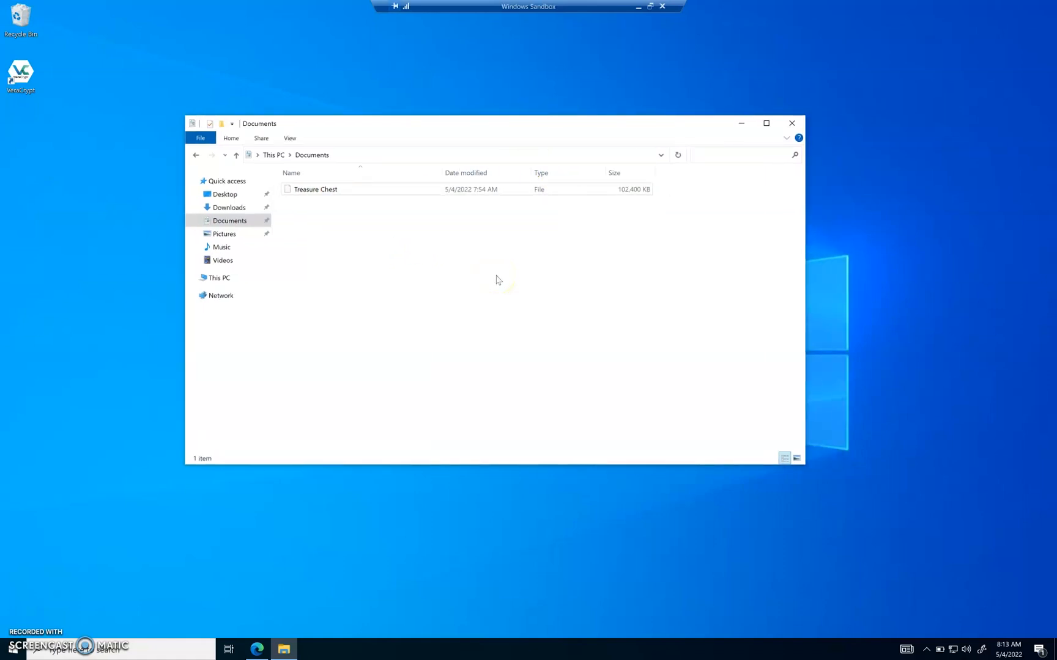
click(804, 123)
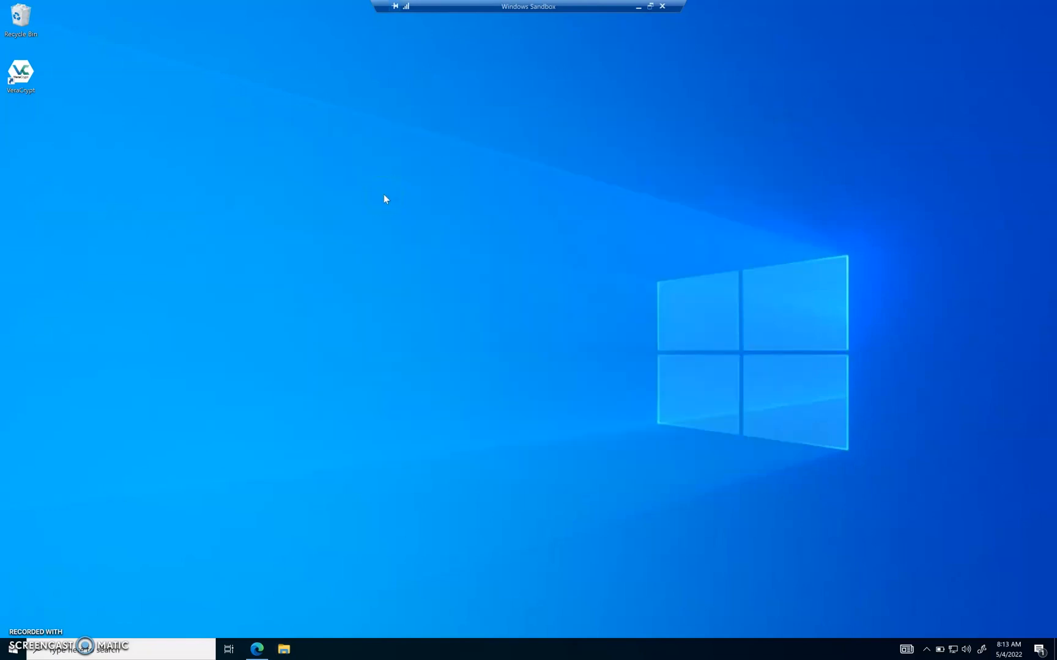